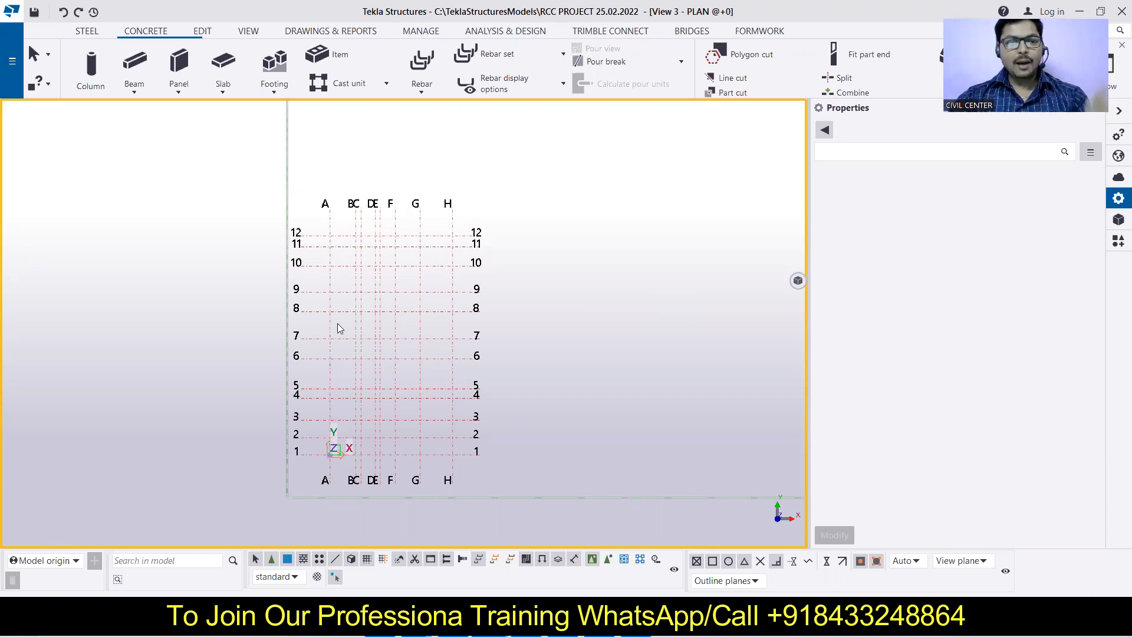
scroll(338, 323, "up", 1)
scroll(391, 332, "up", 1)
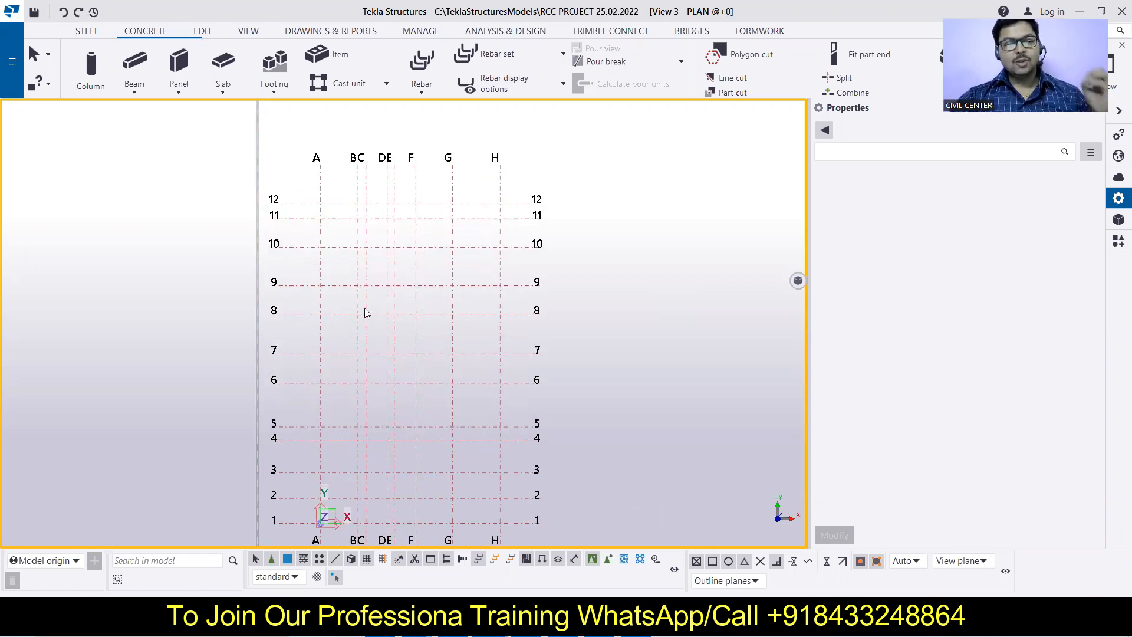
scroll(364, 307, "down", 1)
middle_click_drag(365, 308, 417, 306)
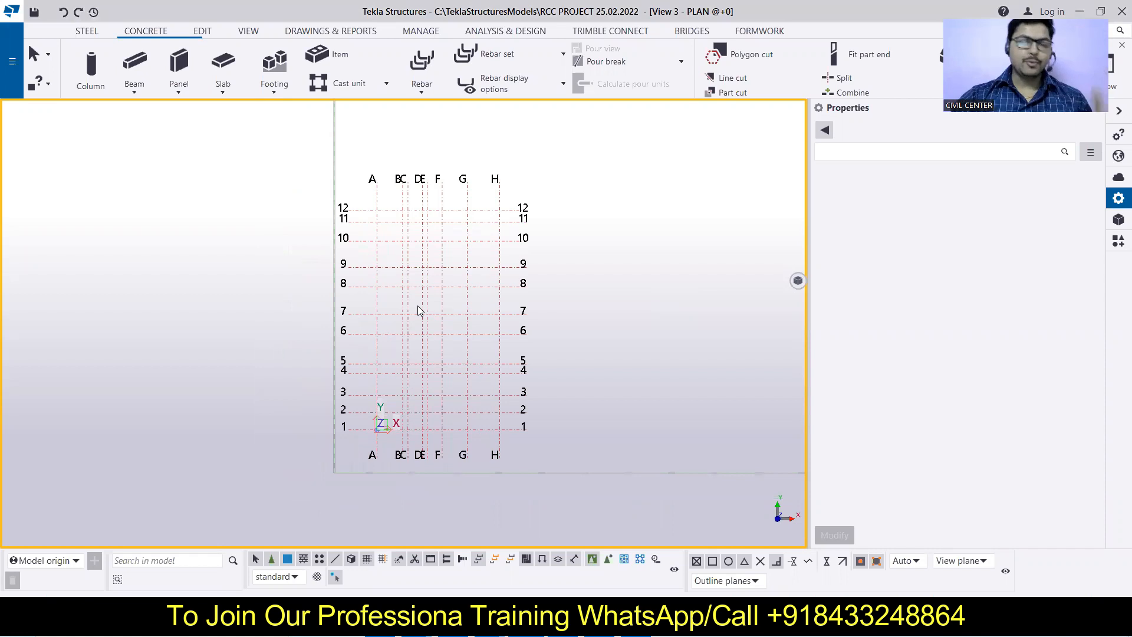
scroll(413, 231, "up", 1)
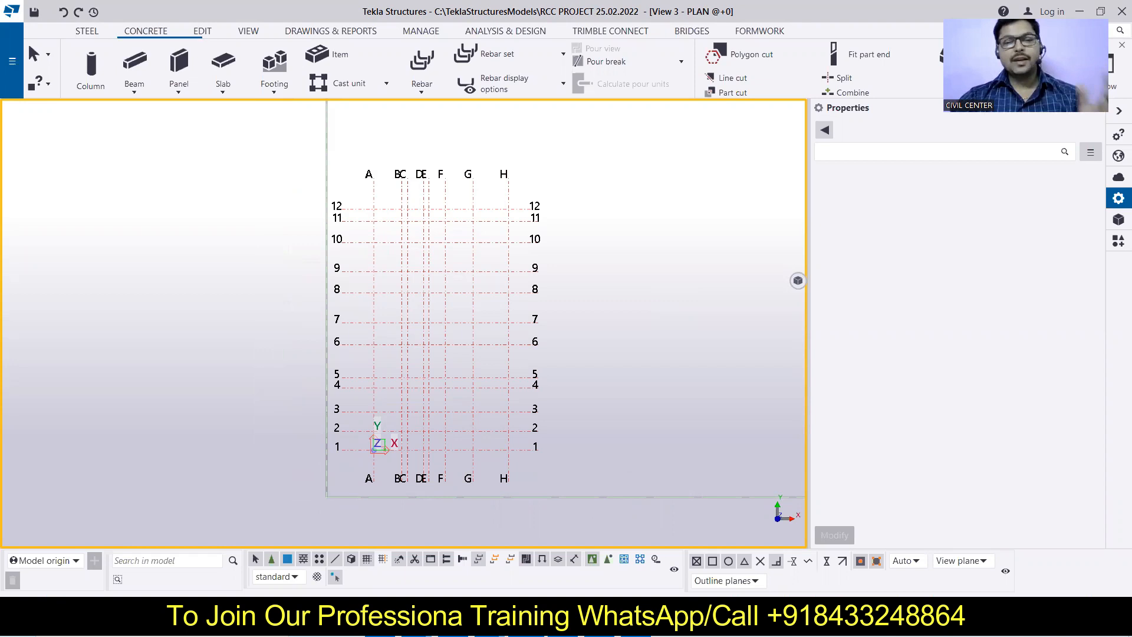
key("alt+Tab")
left_click(681, 266)
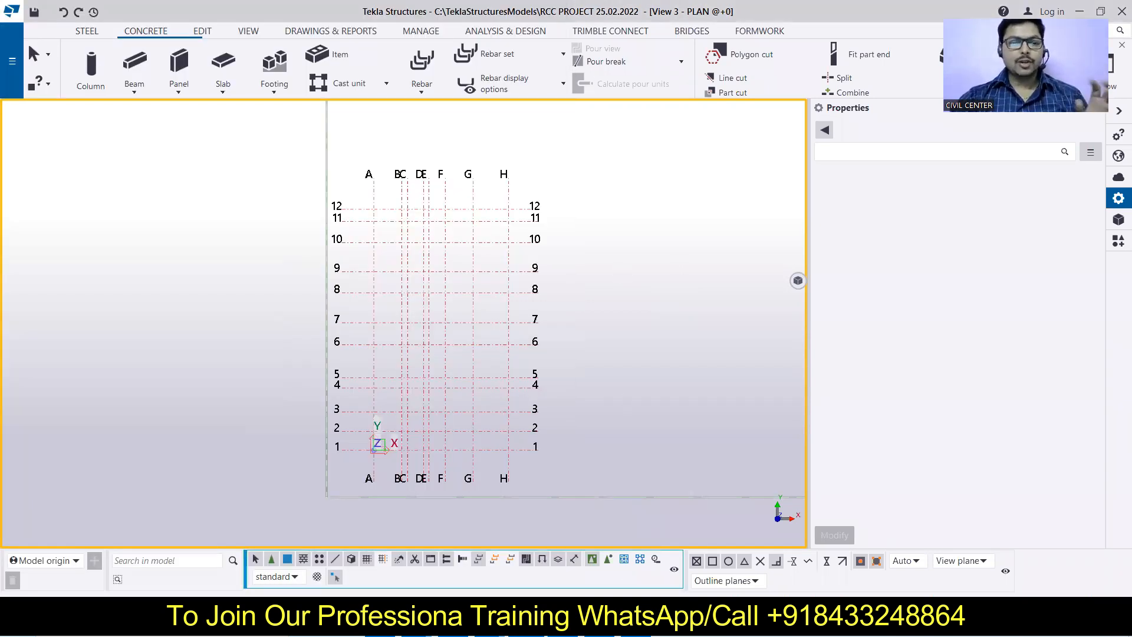
mouse_move(563, 624)
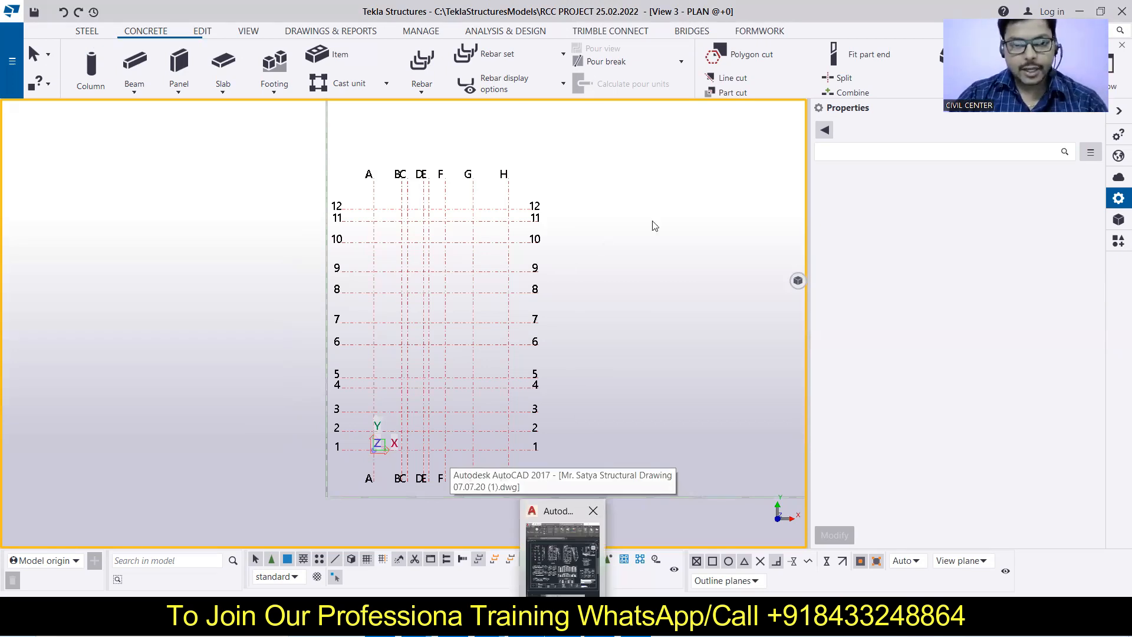
scroll(651, 221, "down", 1)
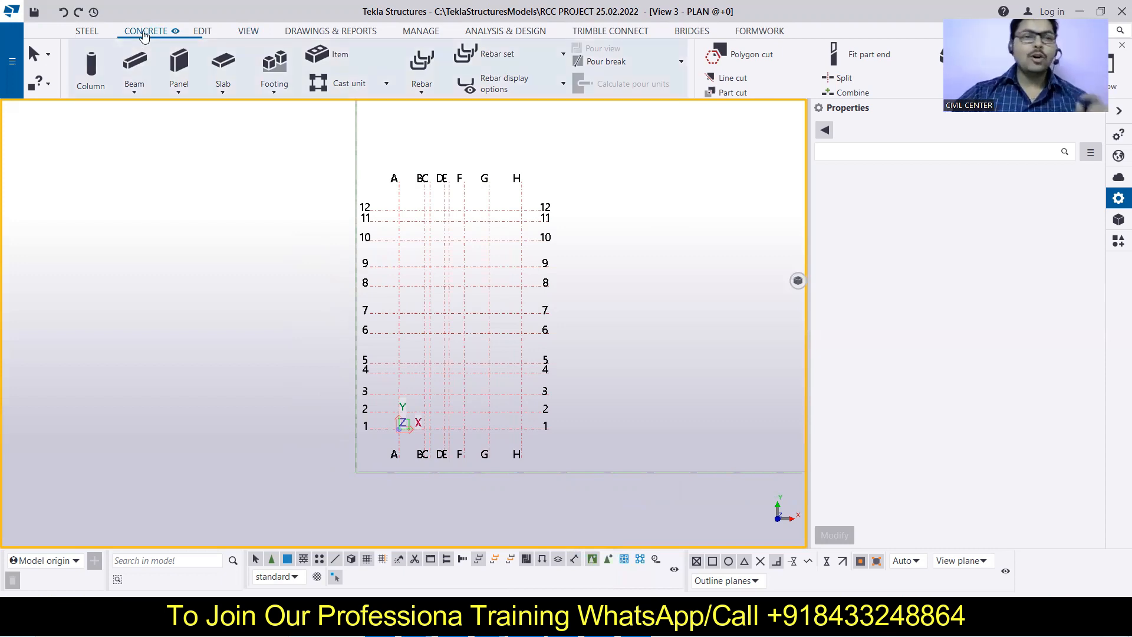
Step: Start the Pad Footing command and bring up the Schedule of Footing in the AutoCAD structural drawing
left_click(288, 94)
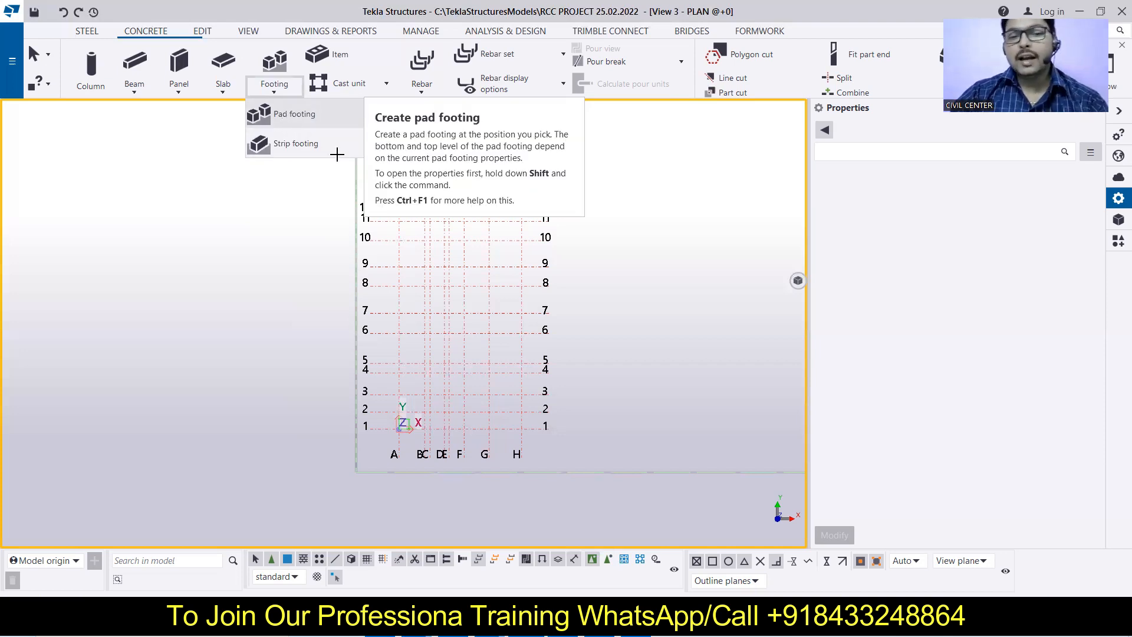
left_click(287, 120)
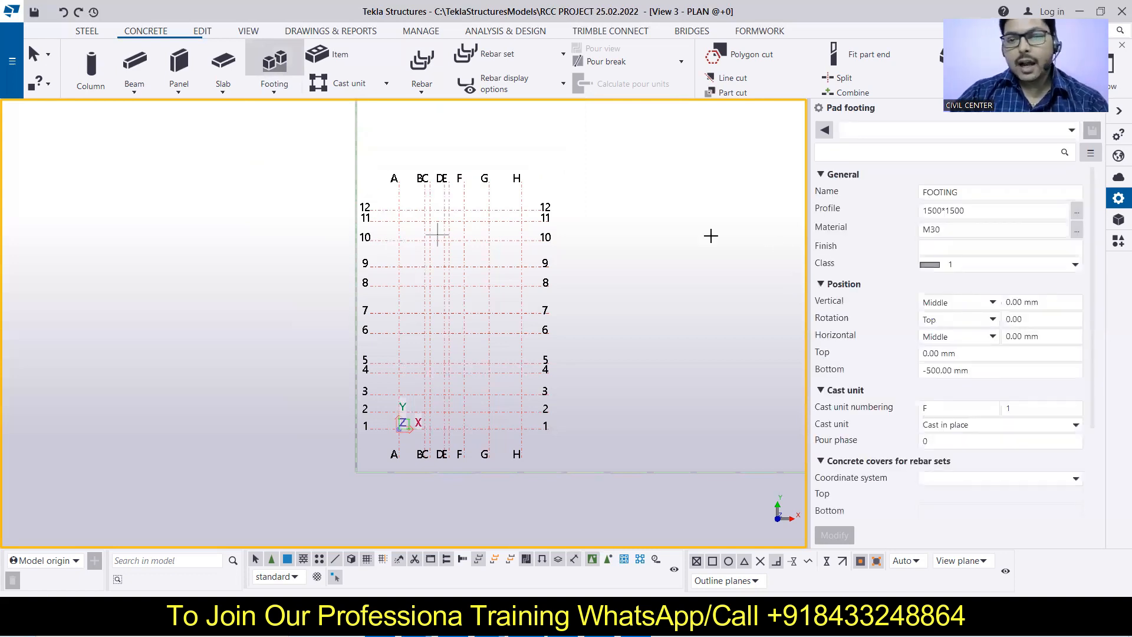
left_click(973, 195)
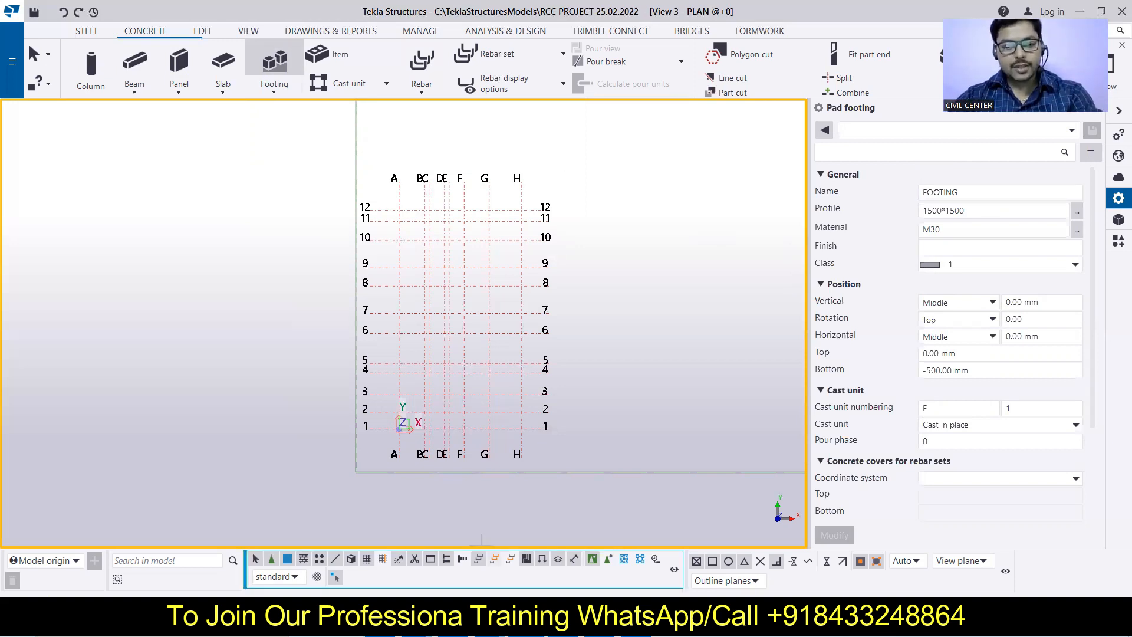
key("alt+Tab")
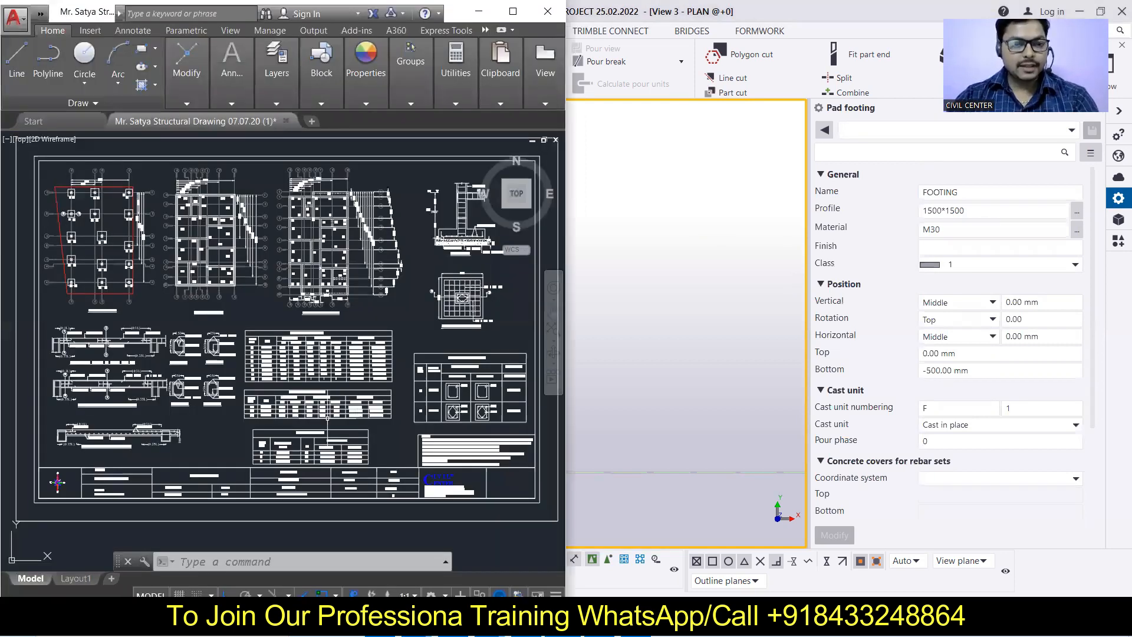
scroll(257, 472, "up", 8)
middle_click_drag(254, 423, 225, 389)
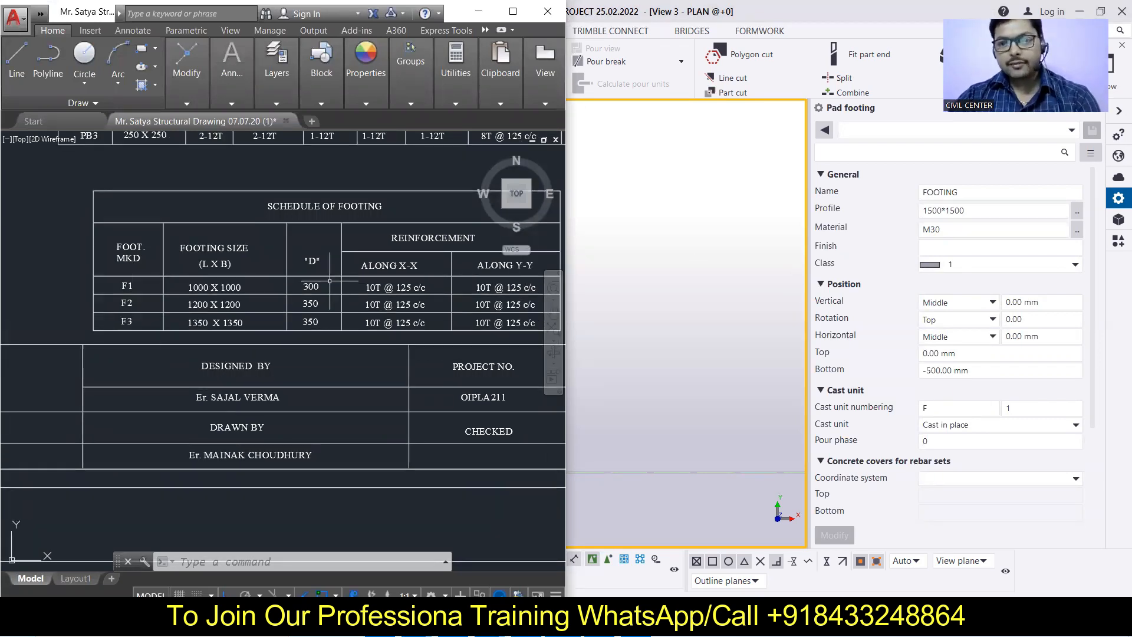
Step: Switch back to Tekla Structures and set the pad footing's name to F1
left_click(978, 196)
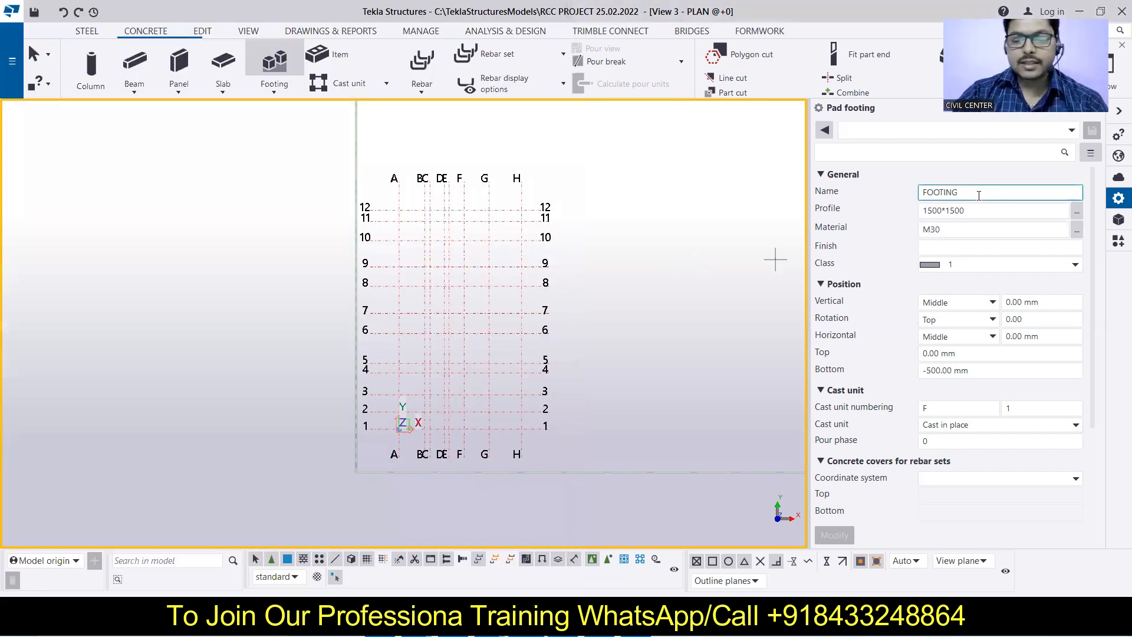
key("BackSpace")
key("BackSpace")
key("BackSpace")
key("BackSpace")
key("BackSpace")
key("BackSpace")
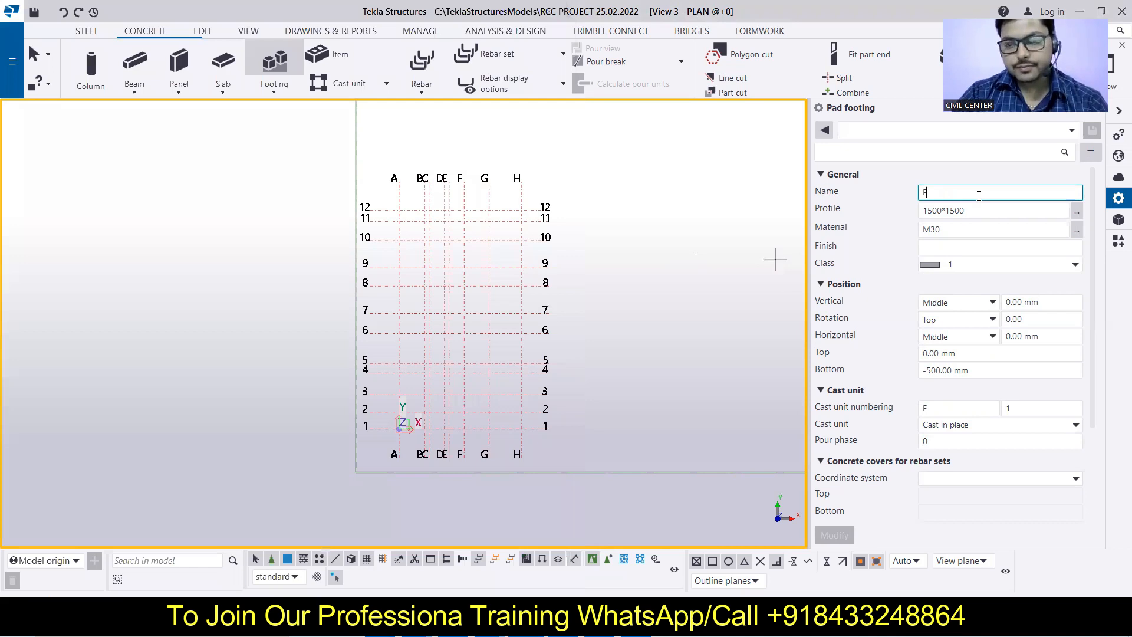
type("1")
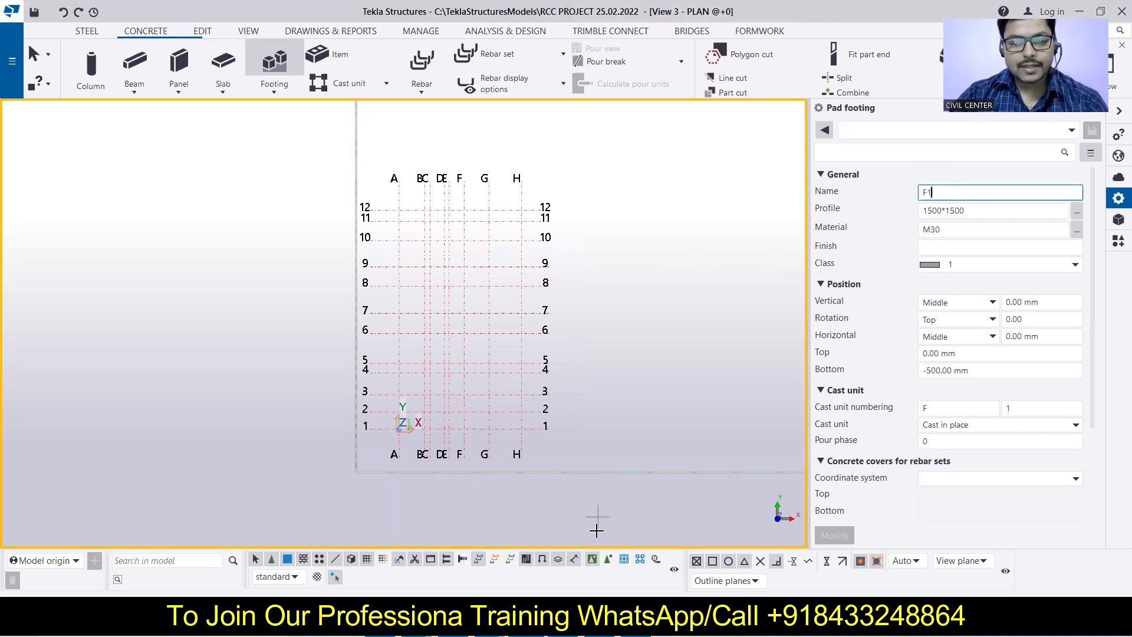
Step: Check the F1 size in the AutoCAD footing schedule and set the pad footing's profile to 1000*1000 in Tekla Structures
key("alt+Tab")
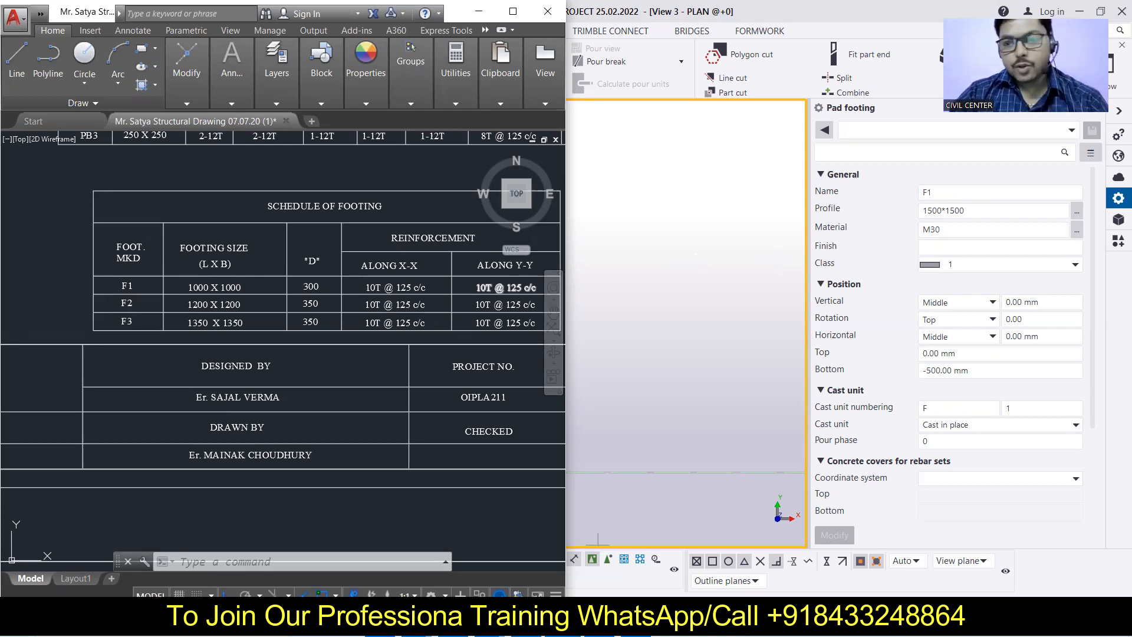
key("alt+Tab")
left_click(983, 211)
key("BackSpace")
key("BackSpace")
key("BackSpace")
type("000")
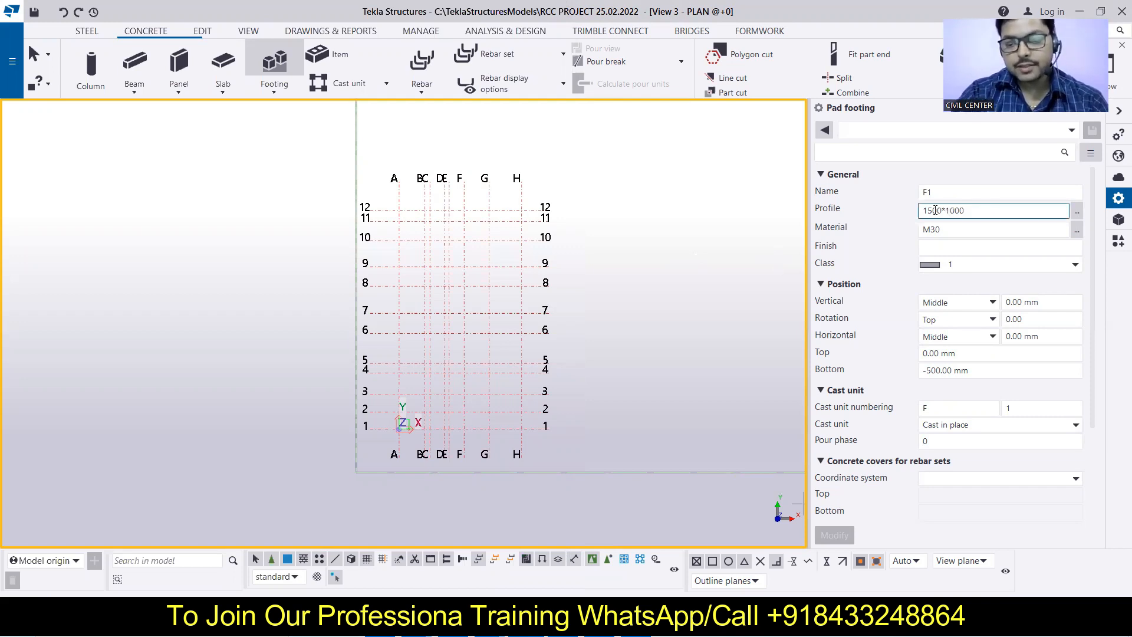
left_click(934, 210)
key("BackSpace")
type("0")
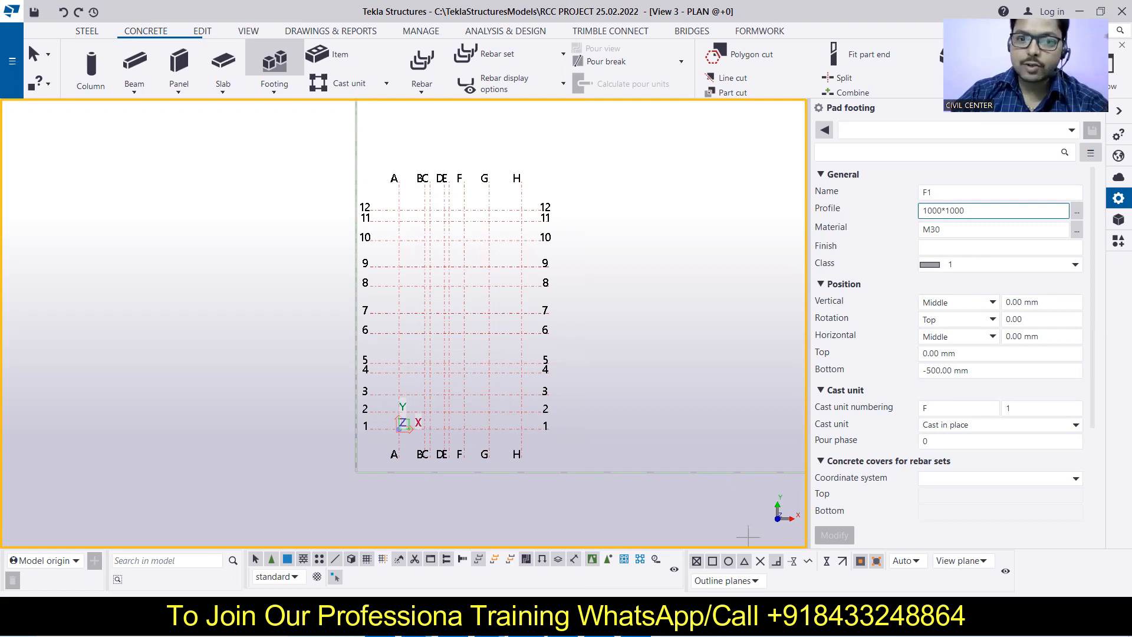
Step: Look up the concrete grade in the AutoCAD drawing's notes and set the pad footing's material to M20 in Tekla Structures
key("alt+Tab")
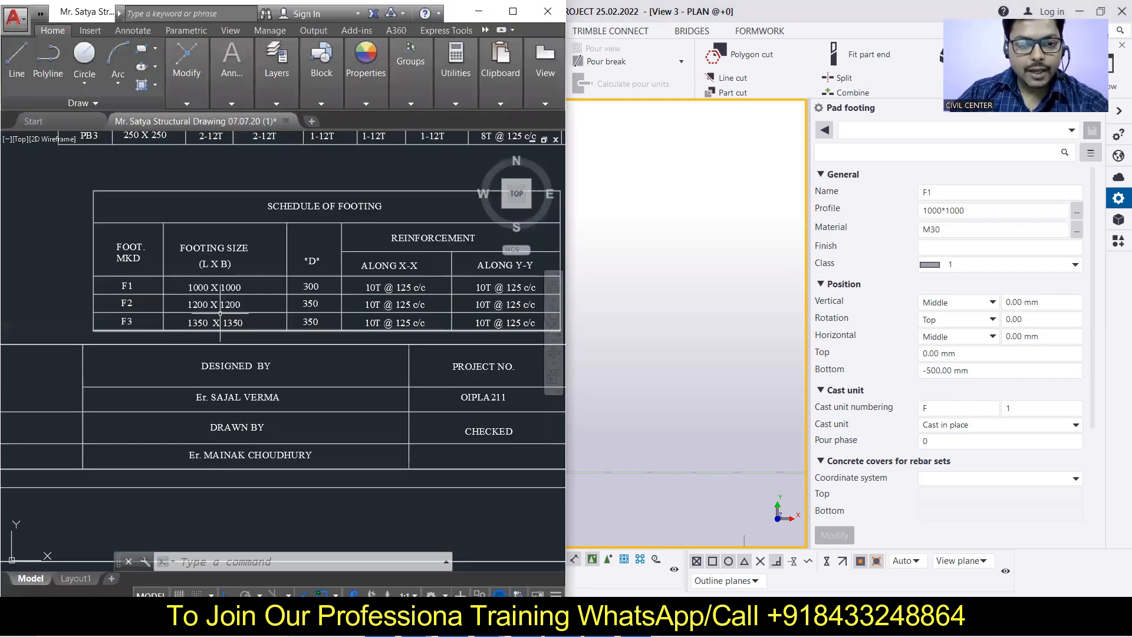
scroll(220, 313, "down", 5)
scroll(483, 302, "up", 3)
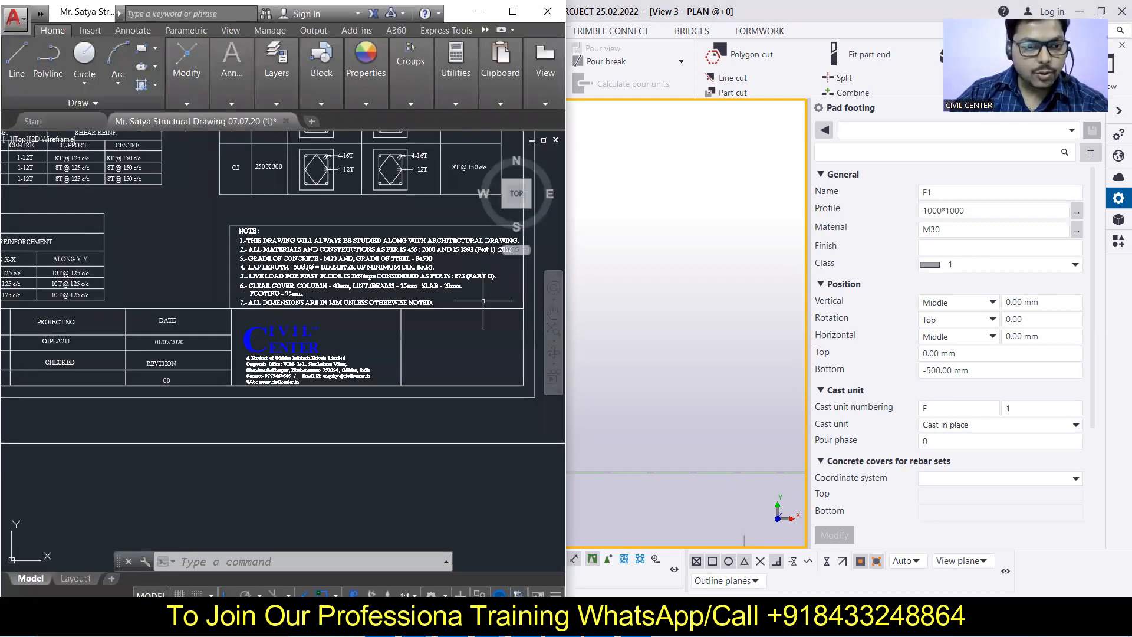
scroll(483, 302, "up", 4)
scroll(468, 285, "down", 3)
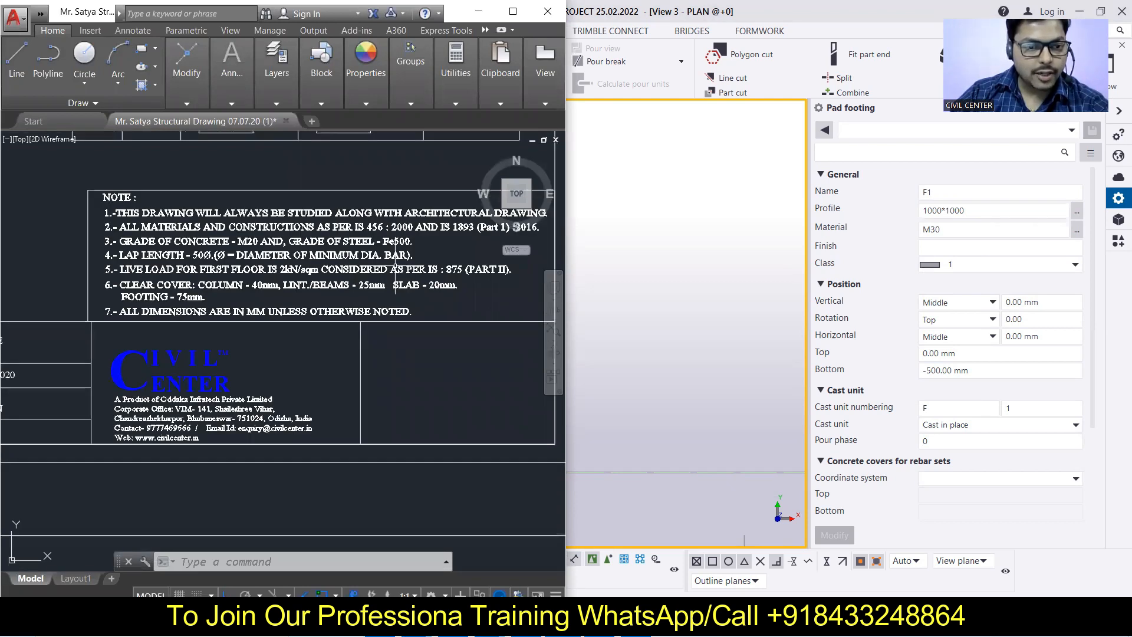
scroll(228, 237, "up", 2)
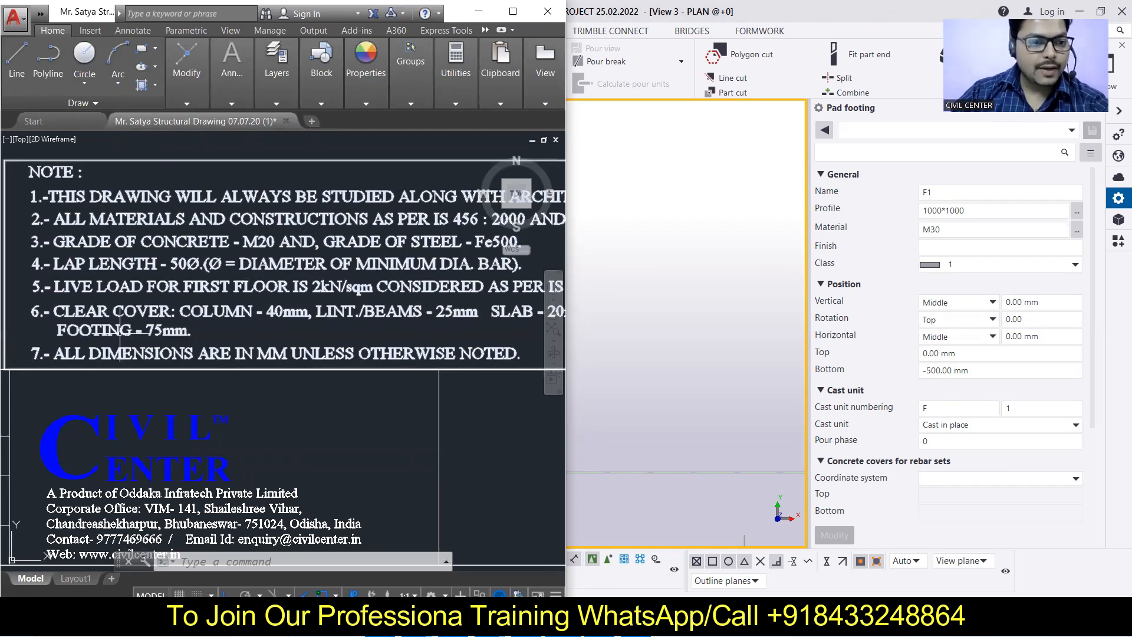
mouse_move(177, 329)
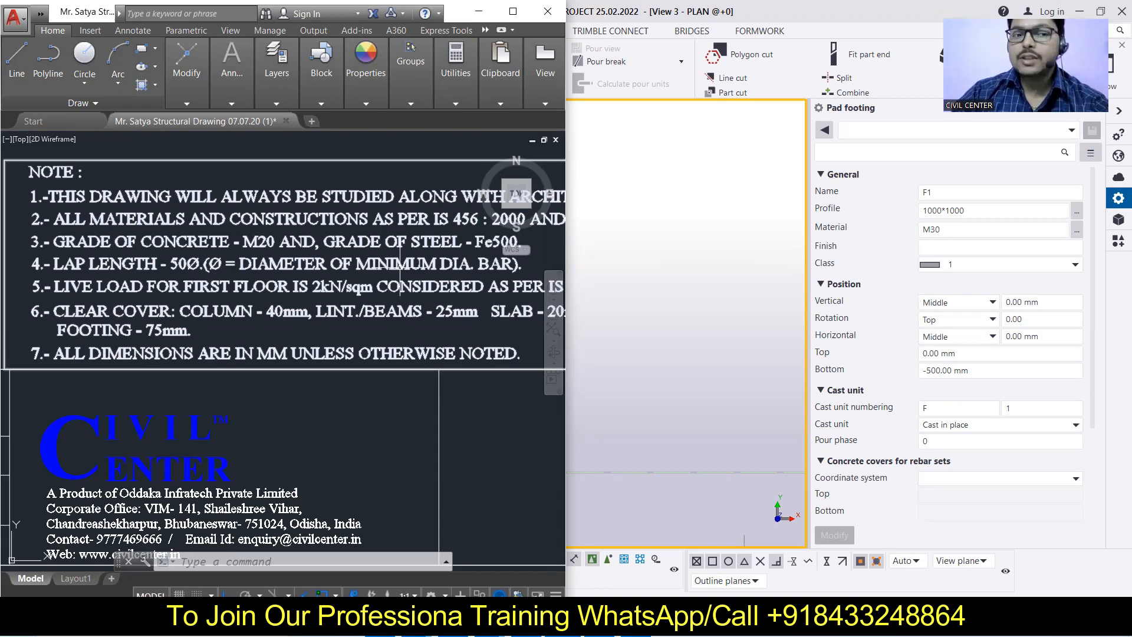
left_click(1075, 236)
left_click(1076, 233)
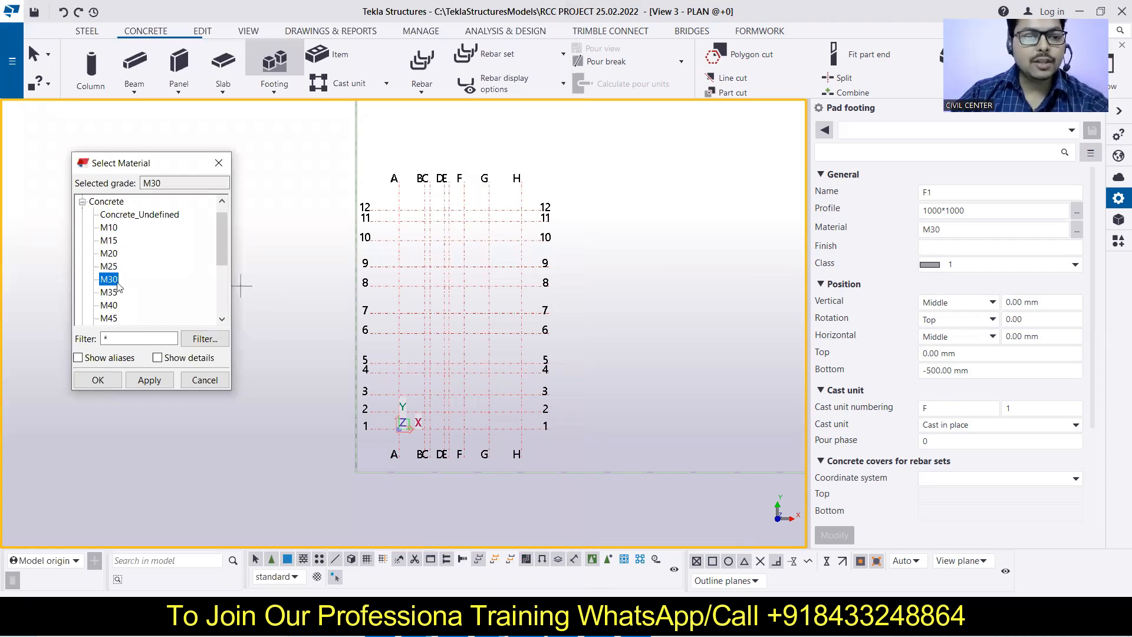
left_click(111, 254)
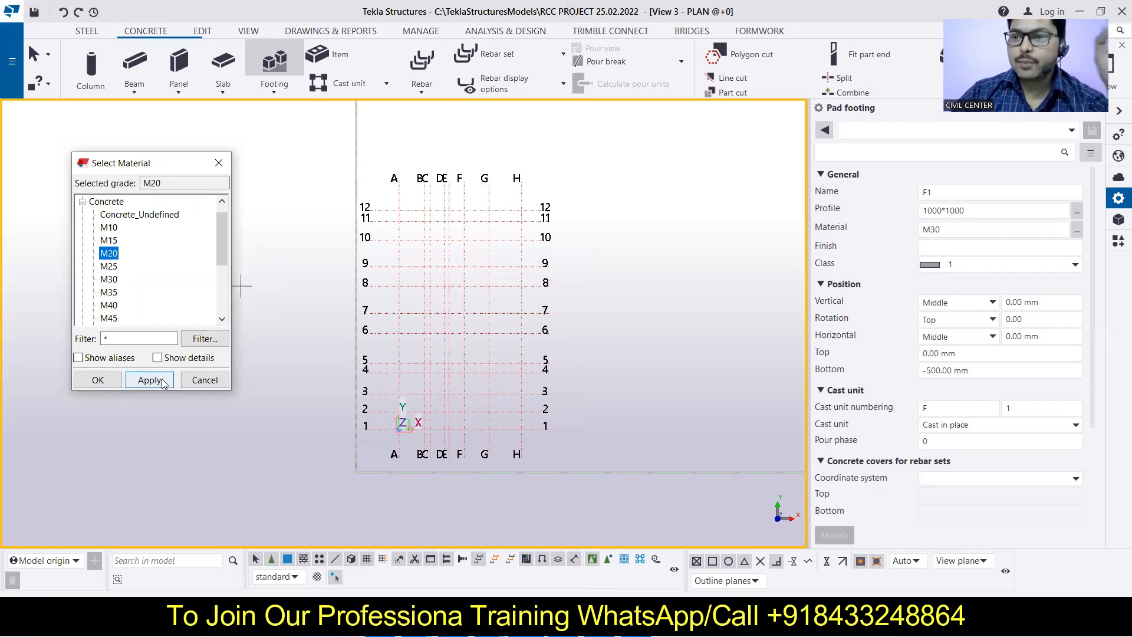
left_click(161, 382)
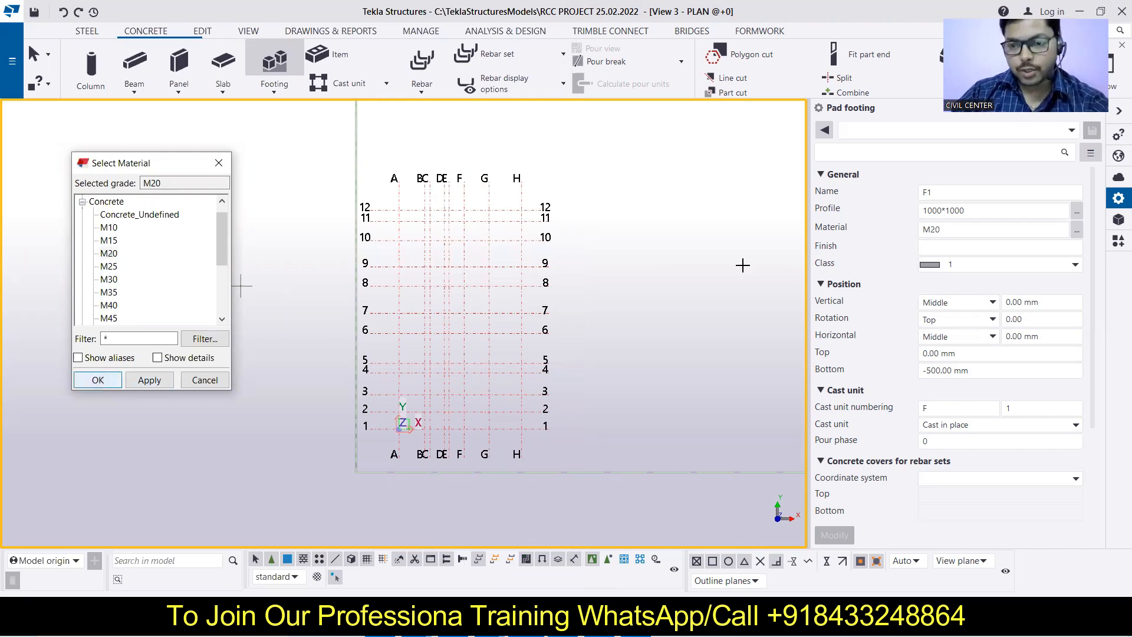
key("Escape")
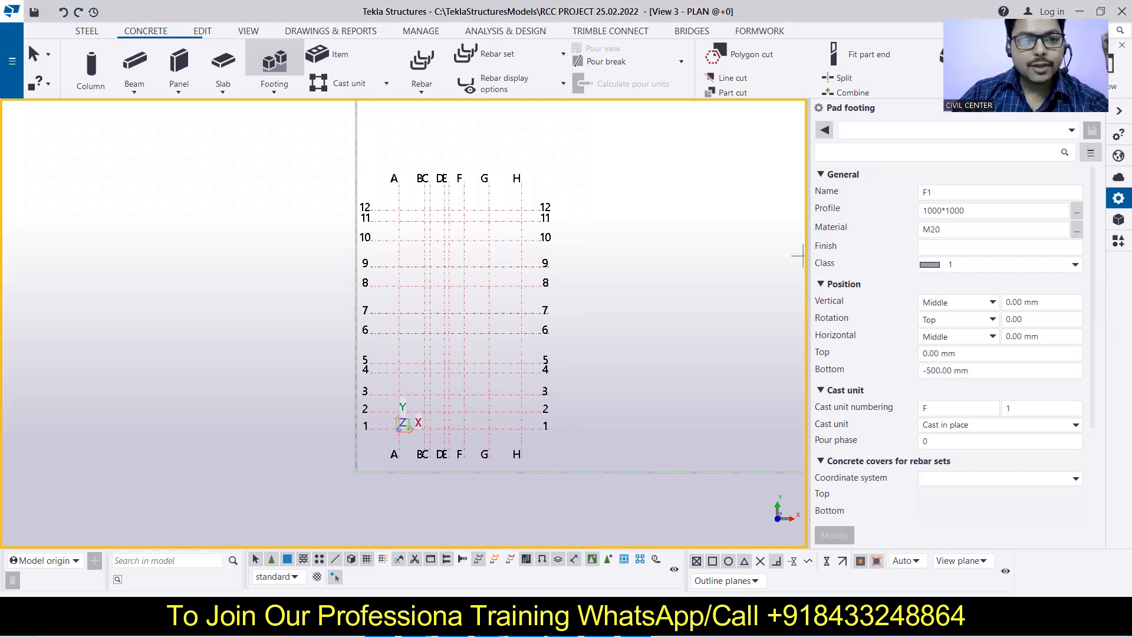
Step: Switch to AutoCAD and examine footing Section C-C for the levels and the PCC and sand filling layers, enlarging the window to full screen
key("alt+Tab")
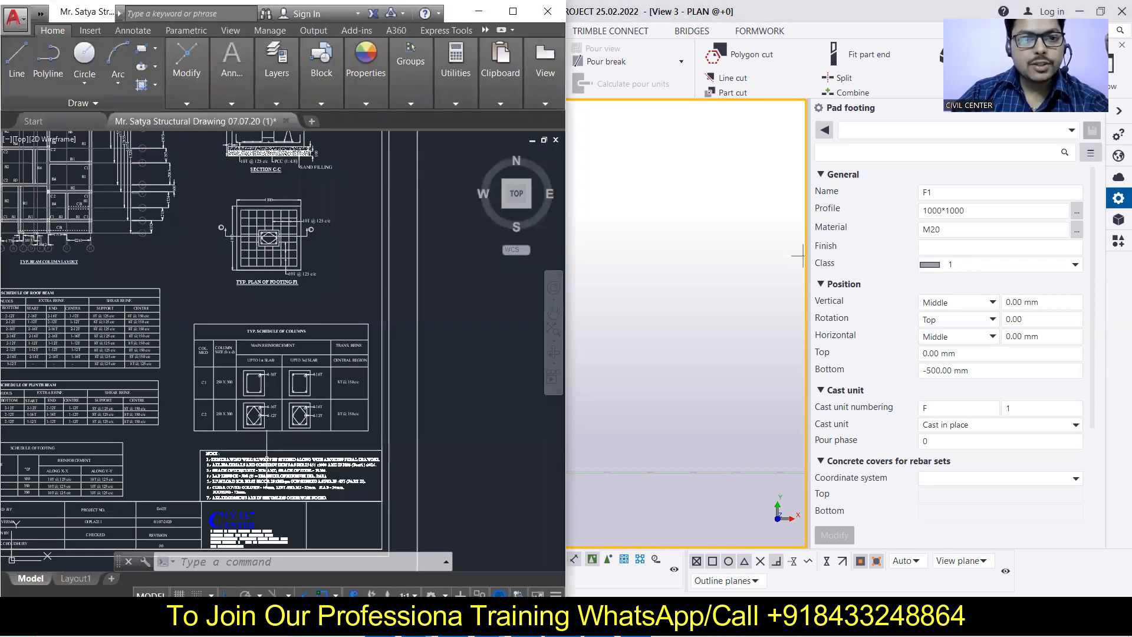
scroll(269, 228, "up", 2)
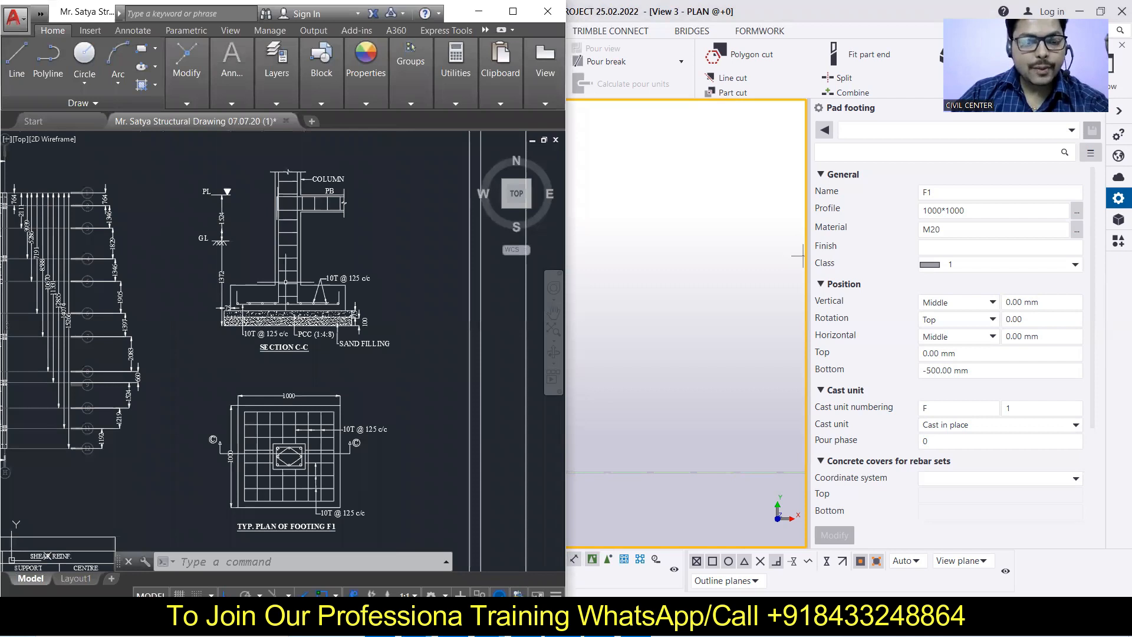
scroll(285, 281, "up", 2)
mouse_move(297, 273)
middle_mouse_down()
mouse_move(314, 267)
mouse_move(299, 293)
middle_mouse_up()
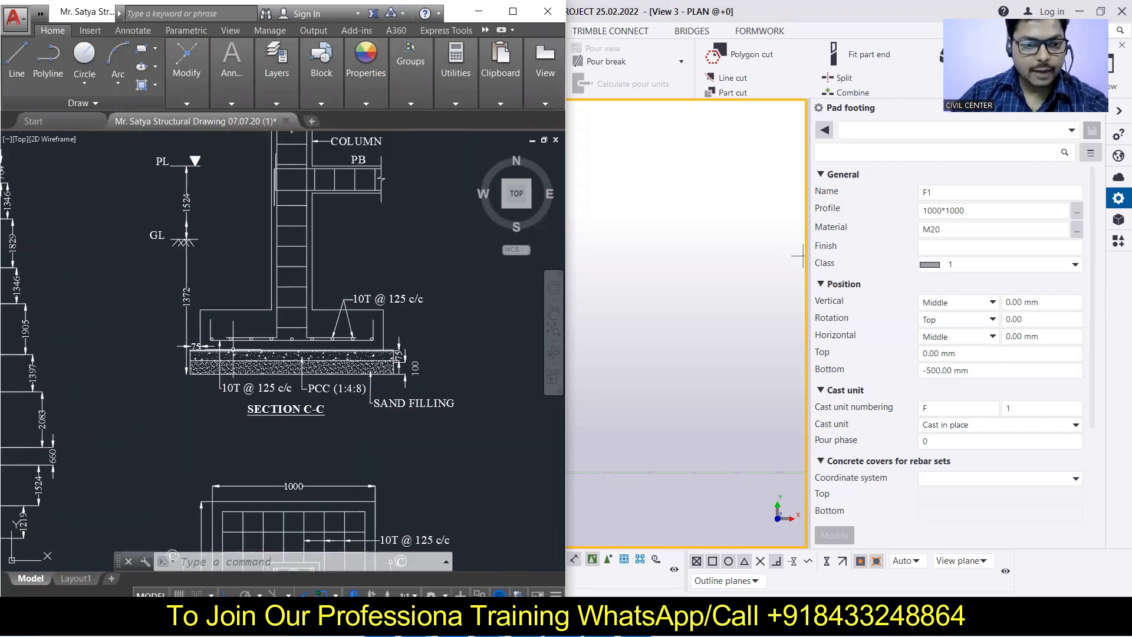
scroll(233, 348, "up", 2)
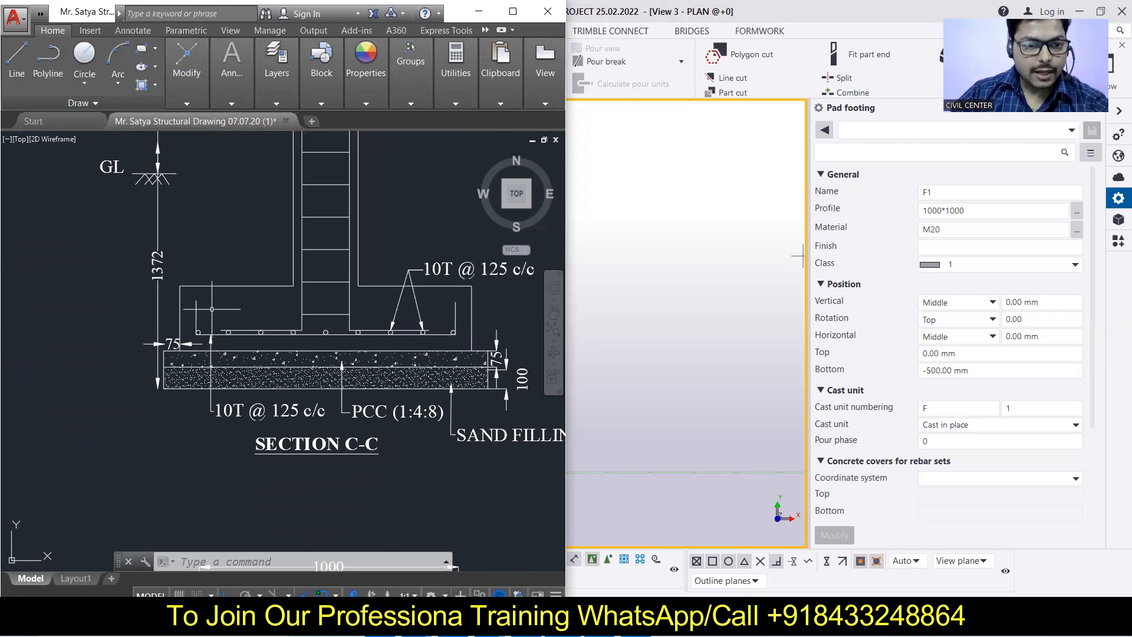
scroll(211, 309, "down", 2)
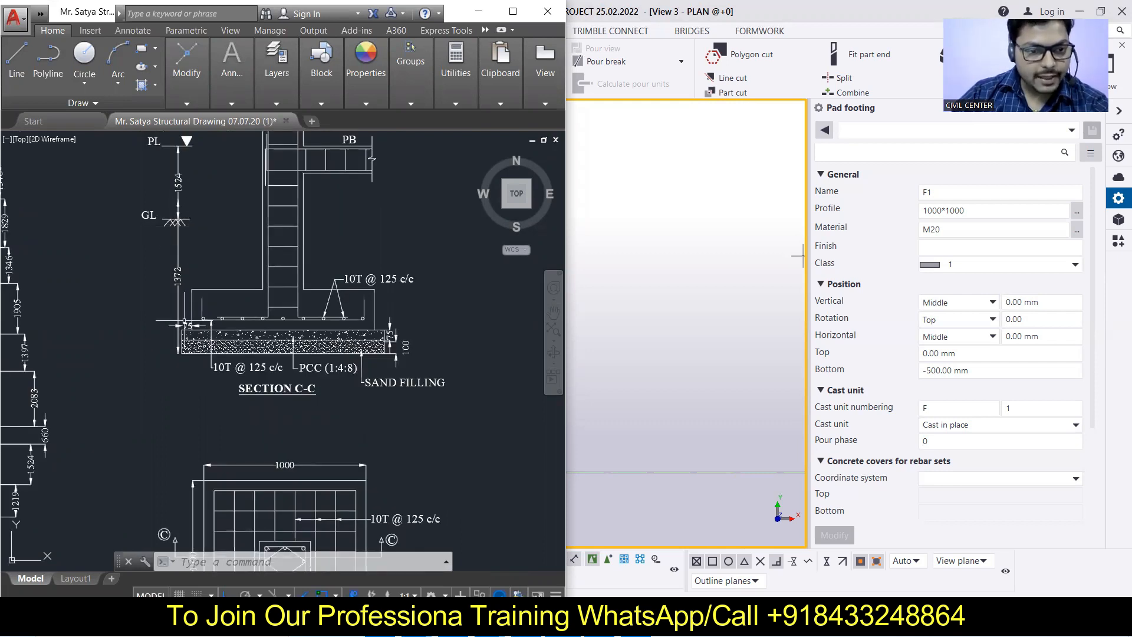
scroll(177, 324, "up", 2)
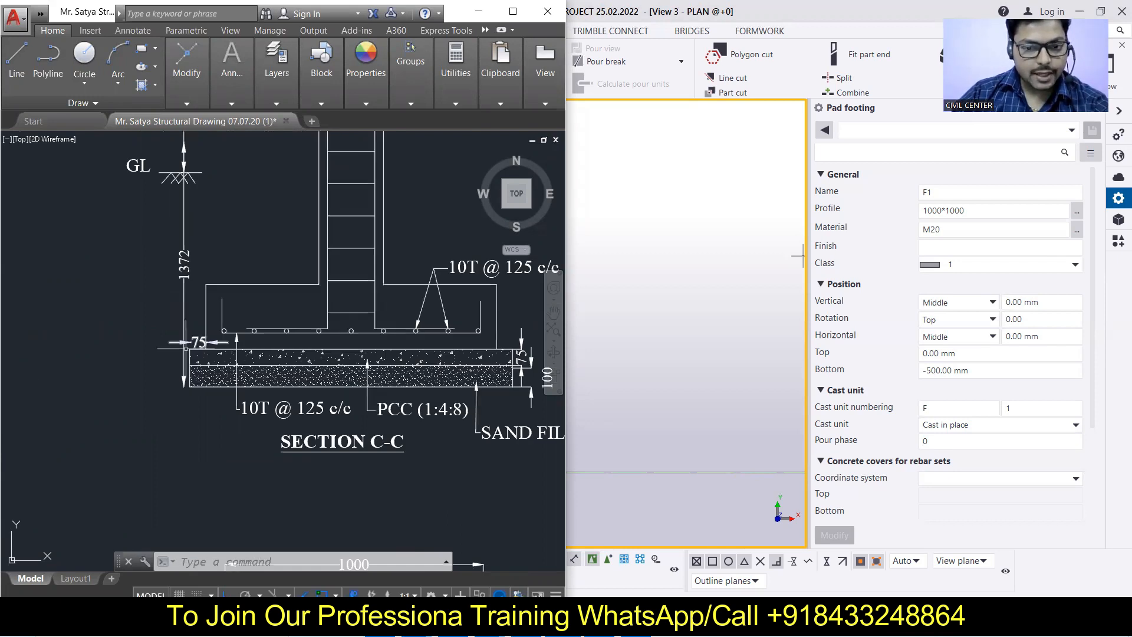
middle_click_drag(195, 383, 139, 376)
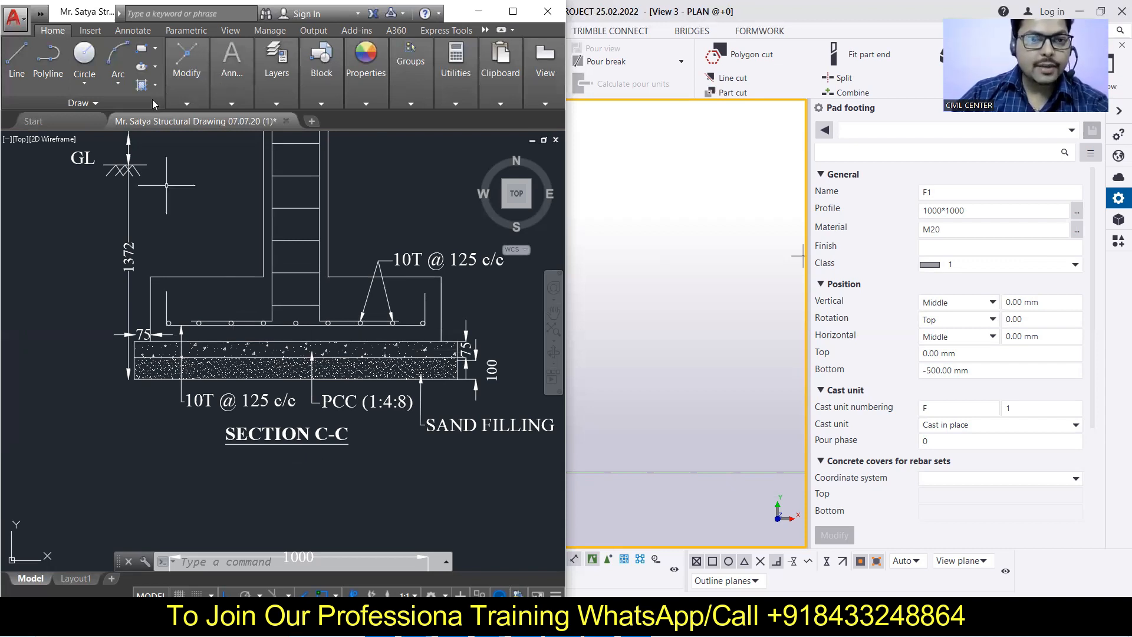
mouse_move(276, 71)
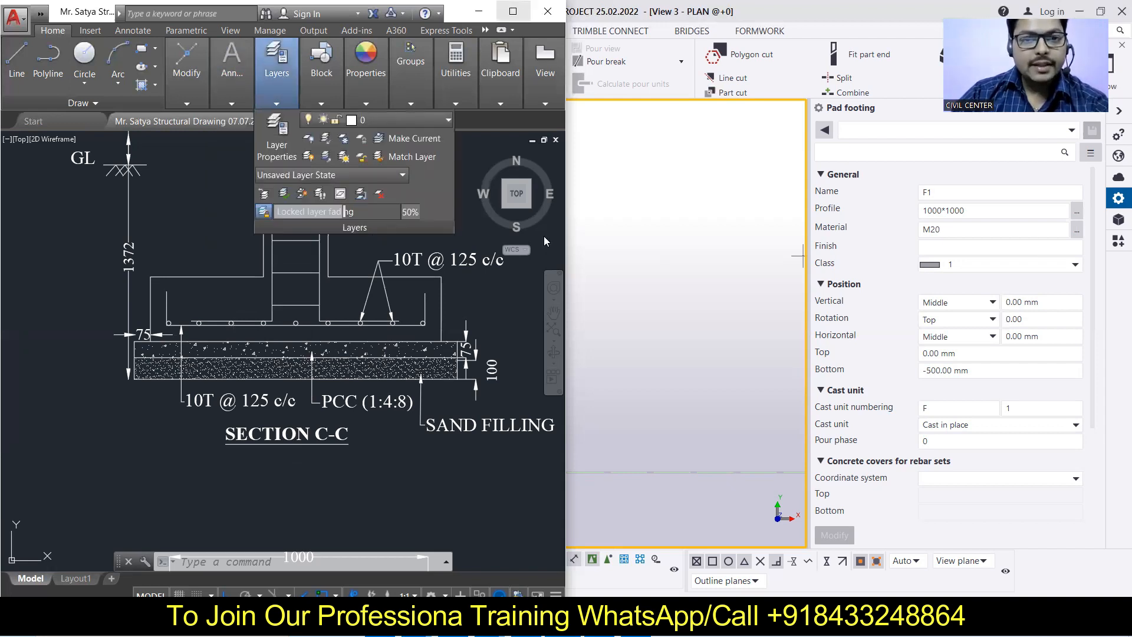
key("super+Up")
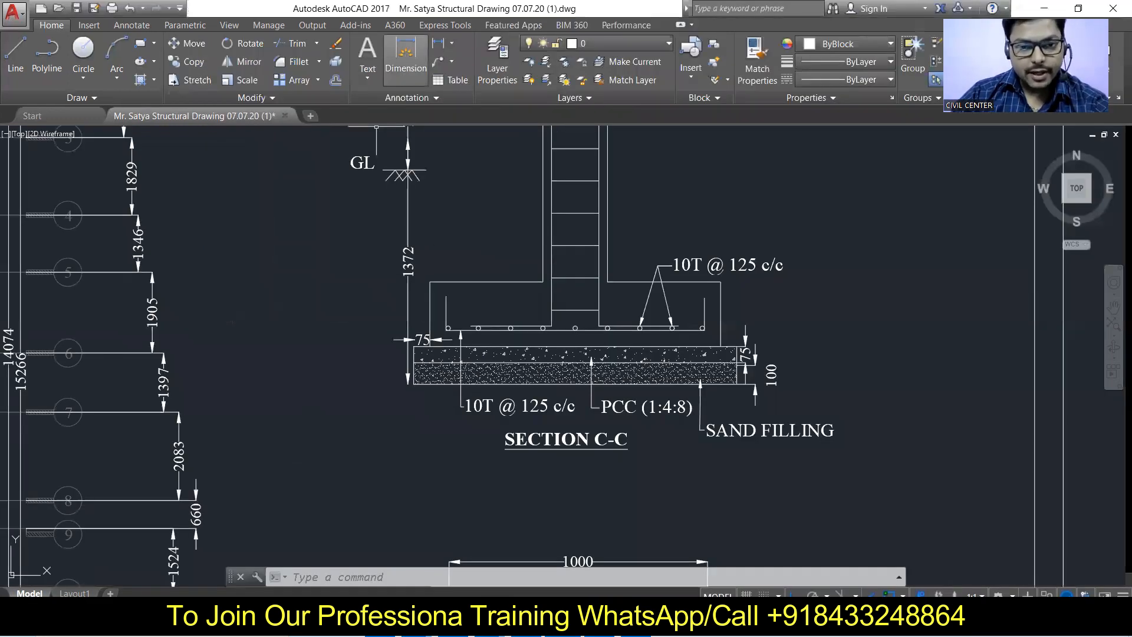
Step: Measure the height from ground level (GL) to the footing's top edge in Section C-C with a vertical dimension
left_click(405, 53)
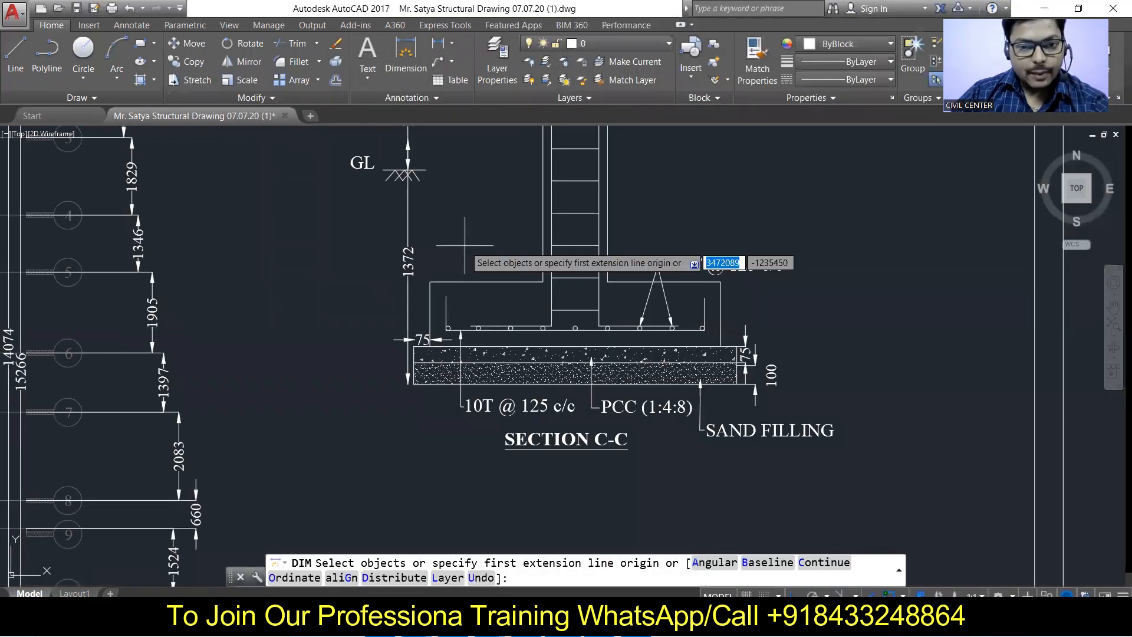
left_click(420, 170)
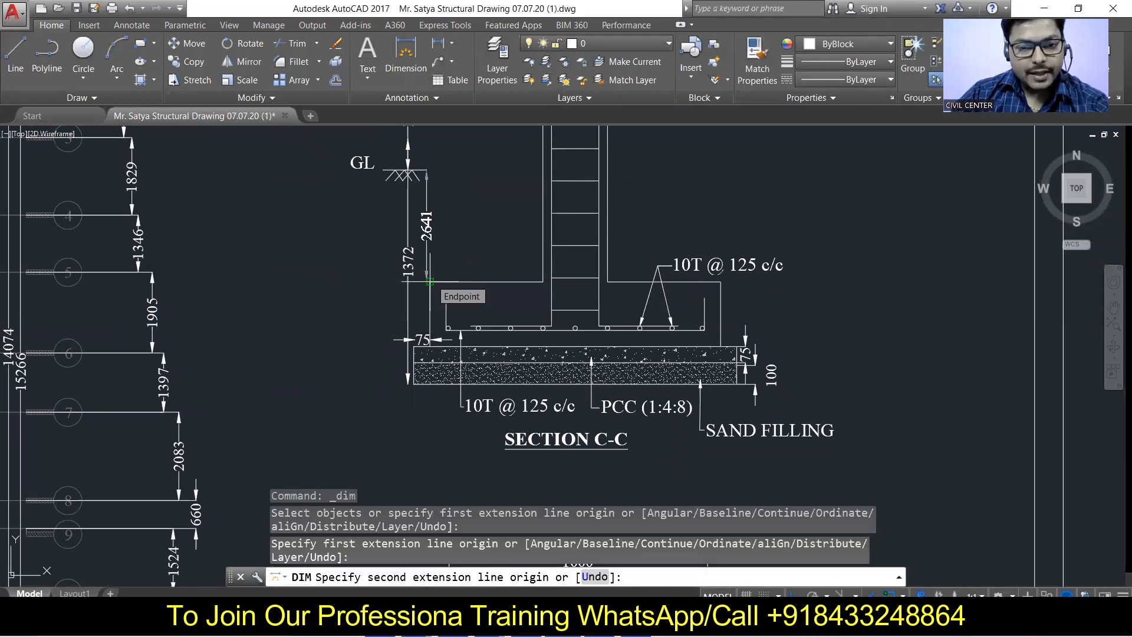
left_click(429, 281)
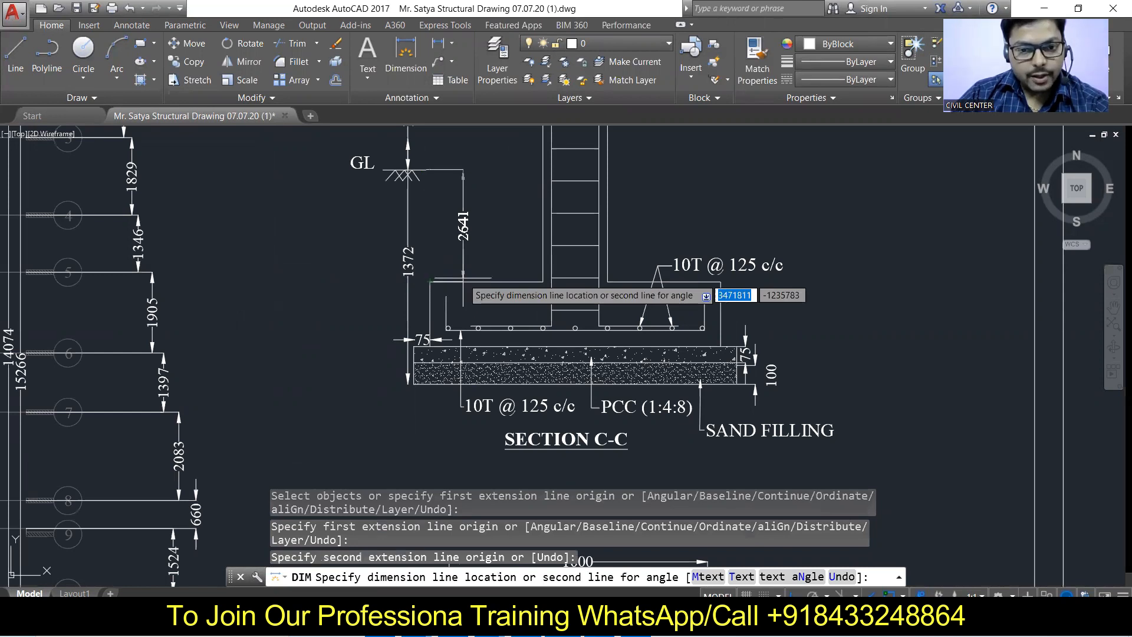
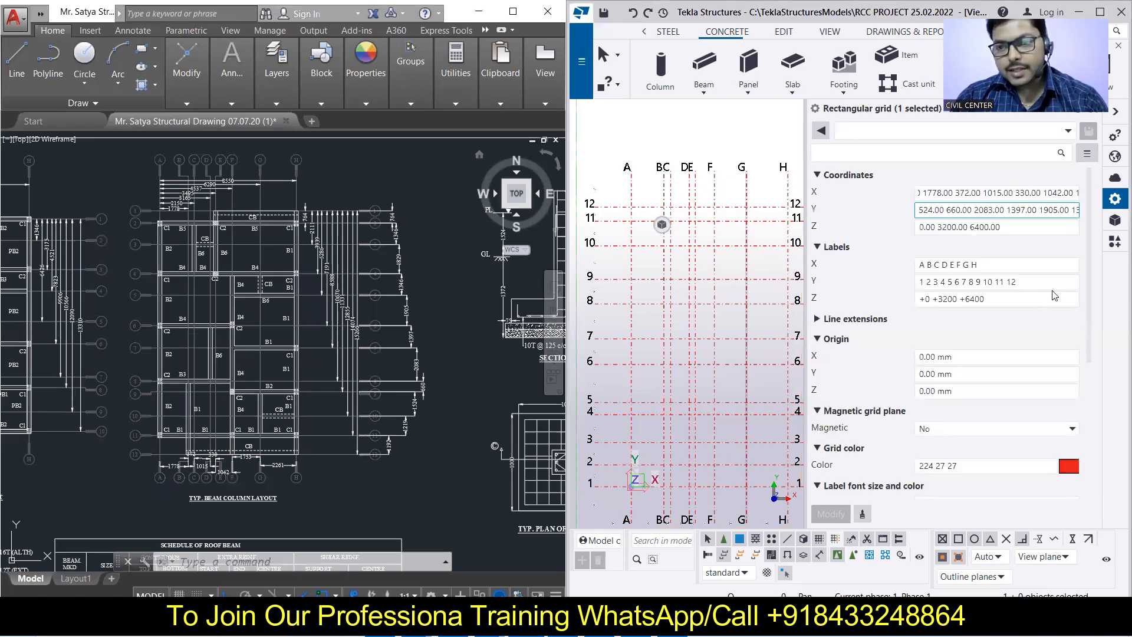
left_click(1014, 283)
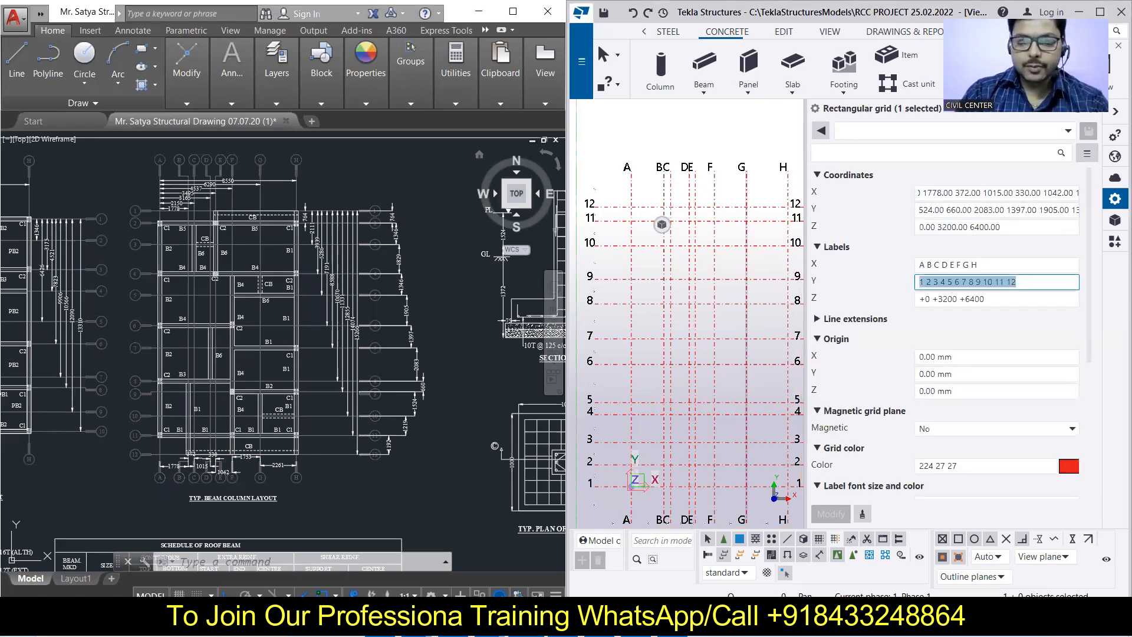
type("12 11 10")
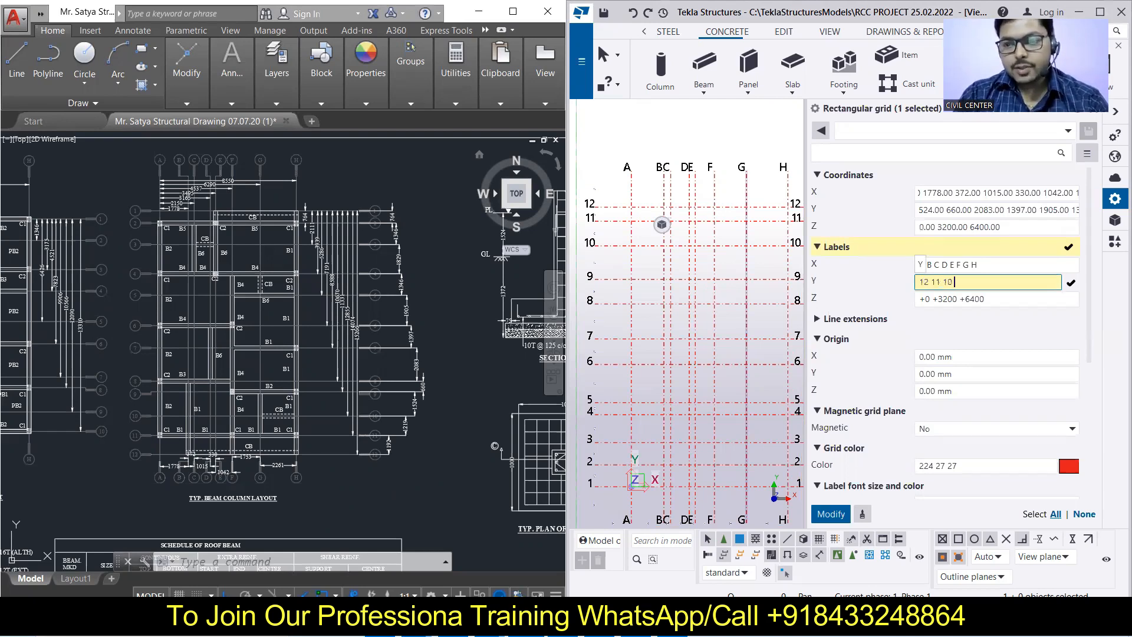
type(" 9 8 7 6 5 4 3 2 1")
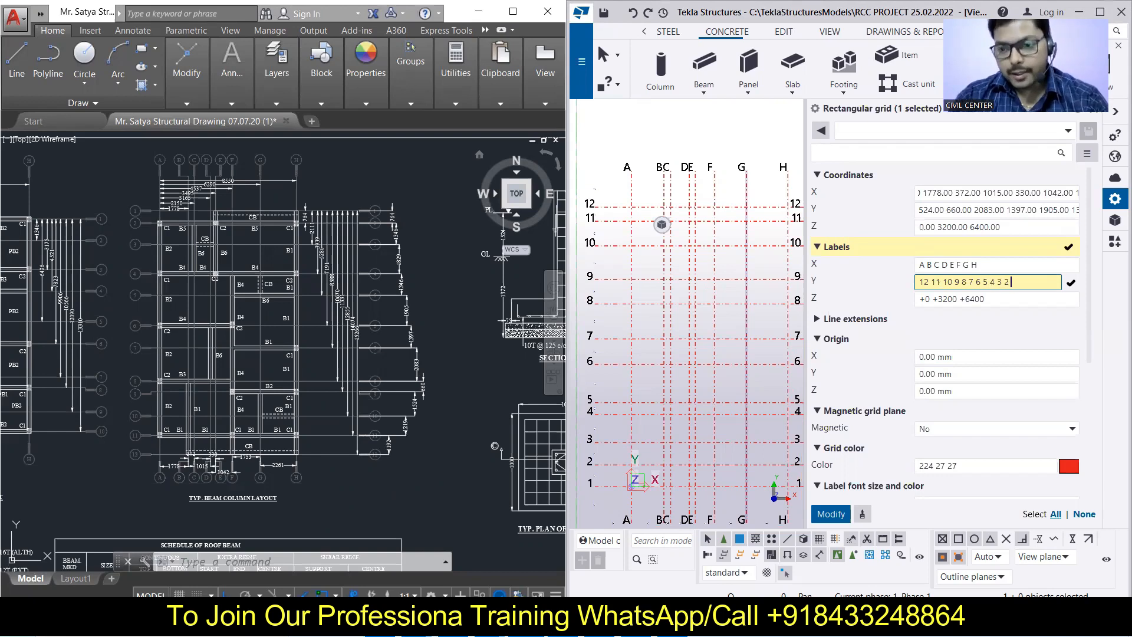
left_click(833, 515)
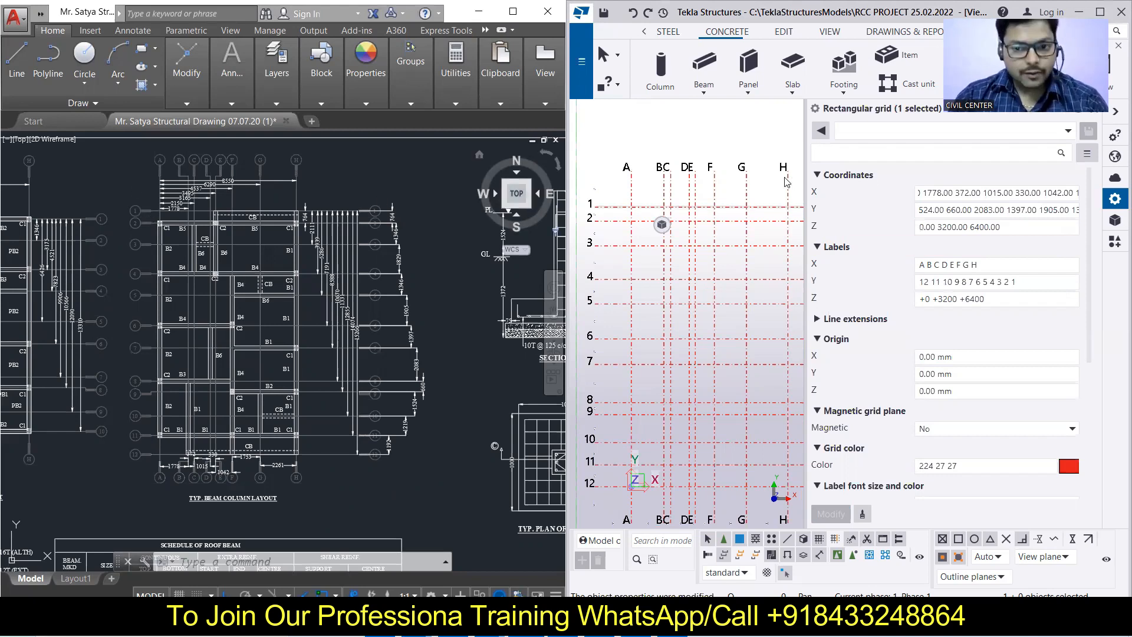
Step: Place an F1 pad footing (1000*1000, M20) at grid intersection A/2 without expanding the view depth
left_click(842, 90)
left_click(865, 127)
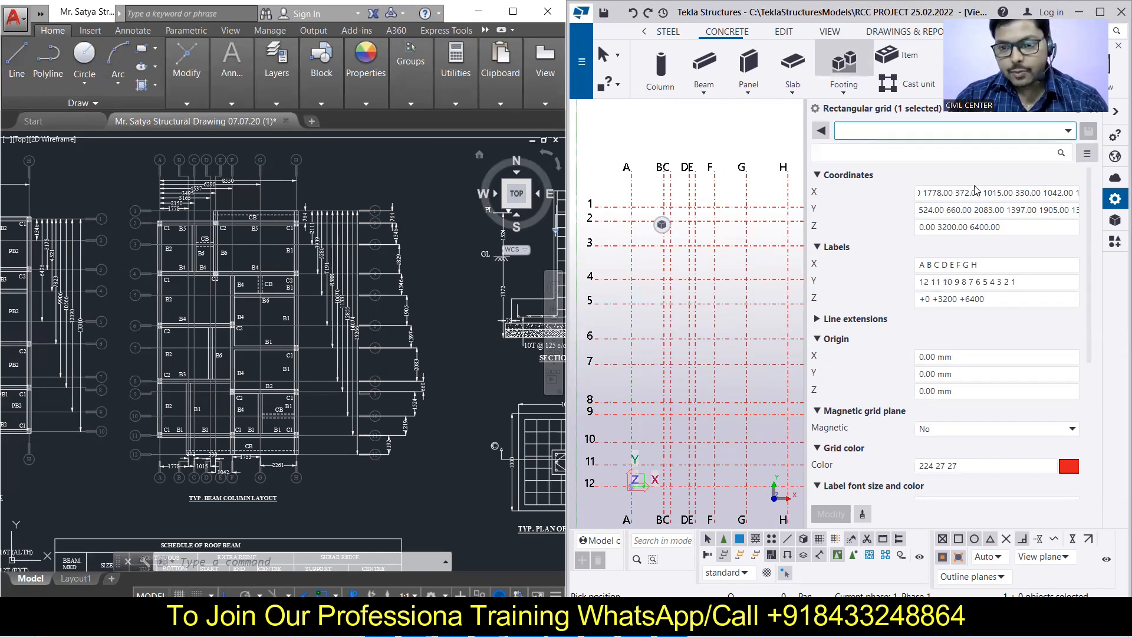
left_click(973, 247)
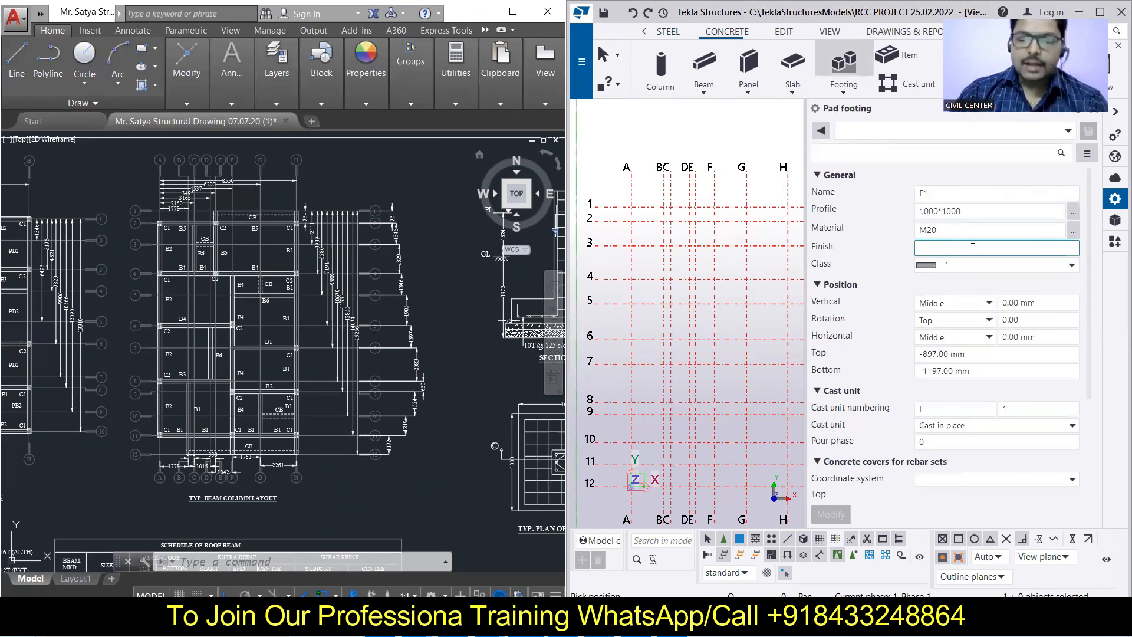
left_click(1022, 236)
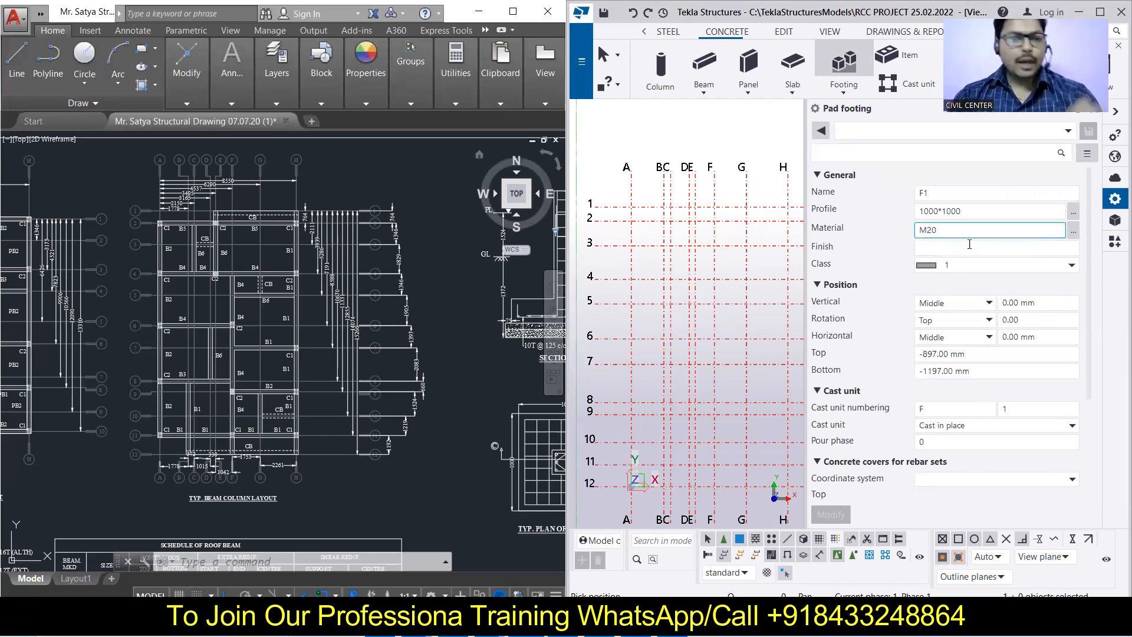
left_click(631, 222)
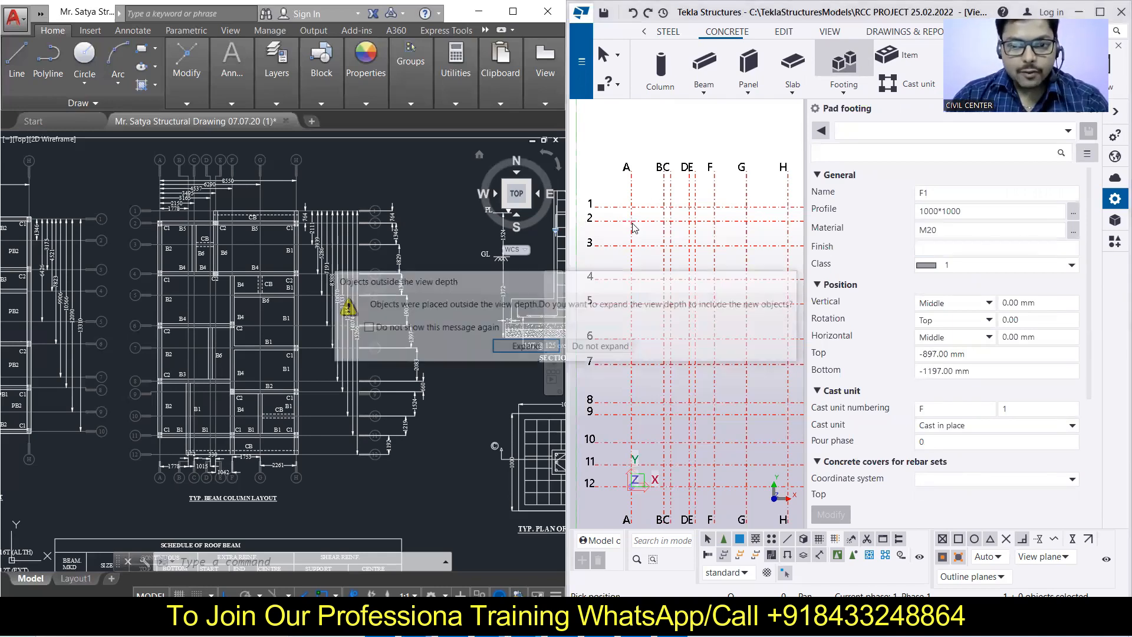
left_click(586, 349)
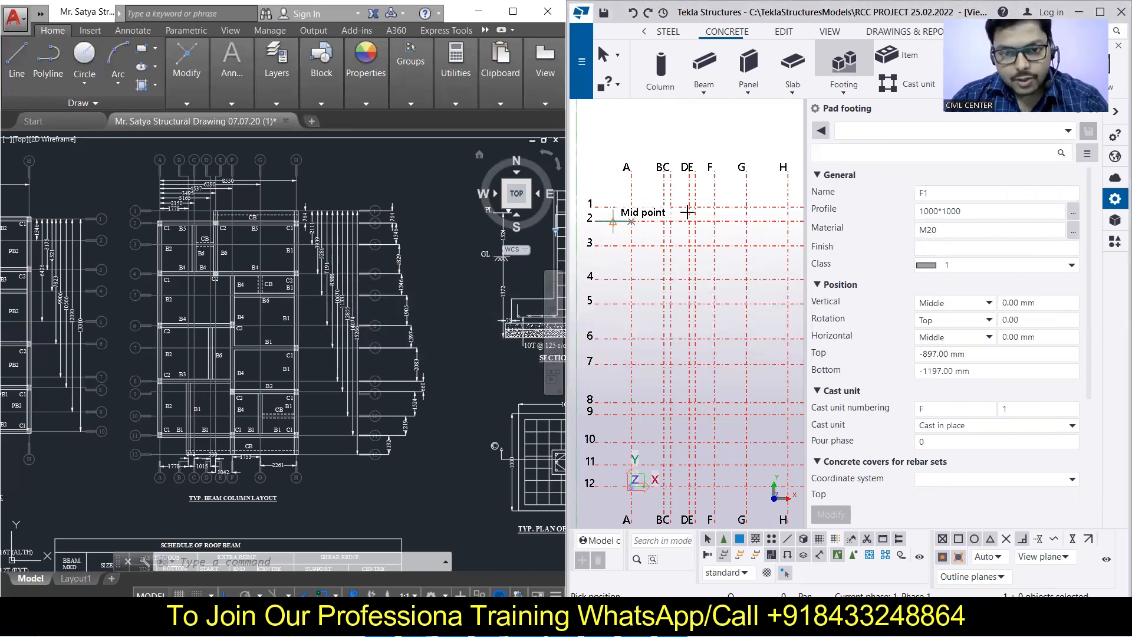
Step: Check the column positions along grid line 2 in the AutoCAD layout and place an F1 pad footing at intersection E/2
scroll(688, 212, "up", 3)
scroll(755, 205, "down", 1)
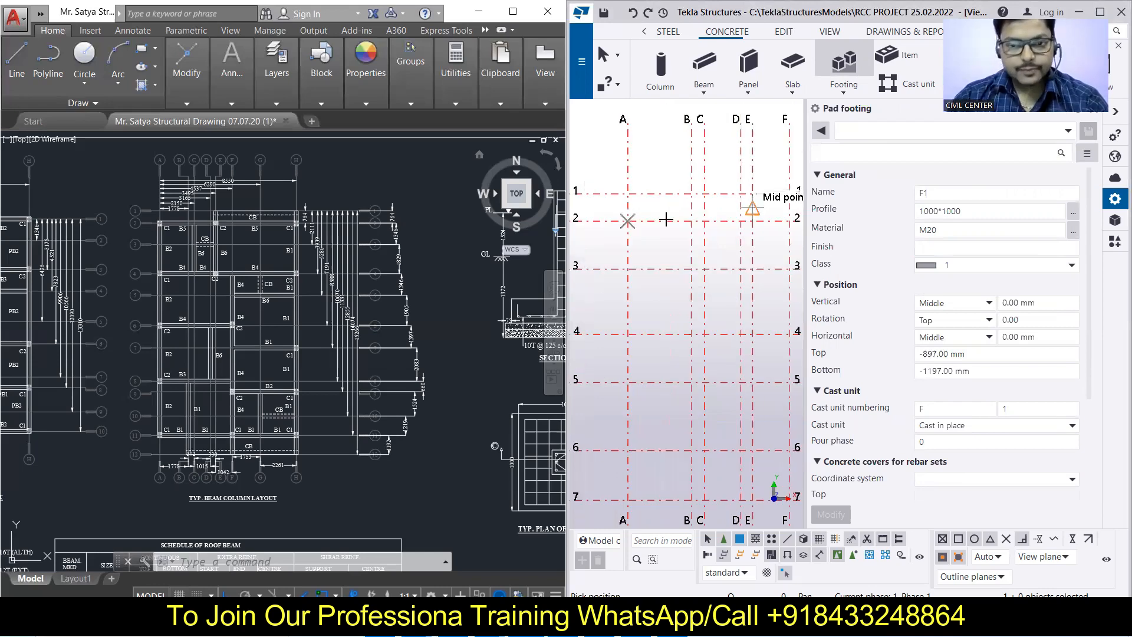
scroll(635, 220, "down", 1)
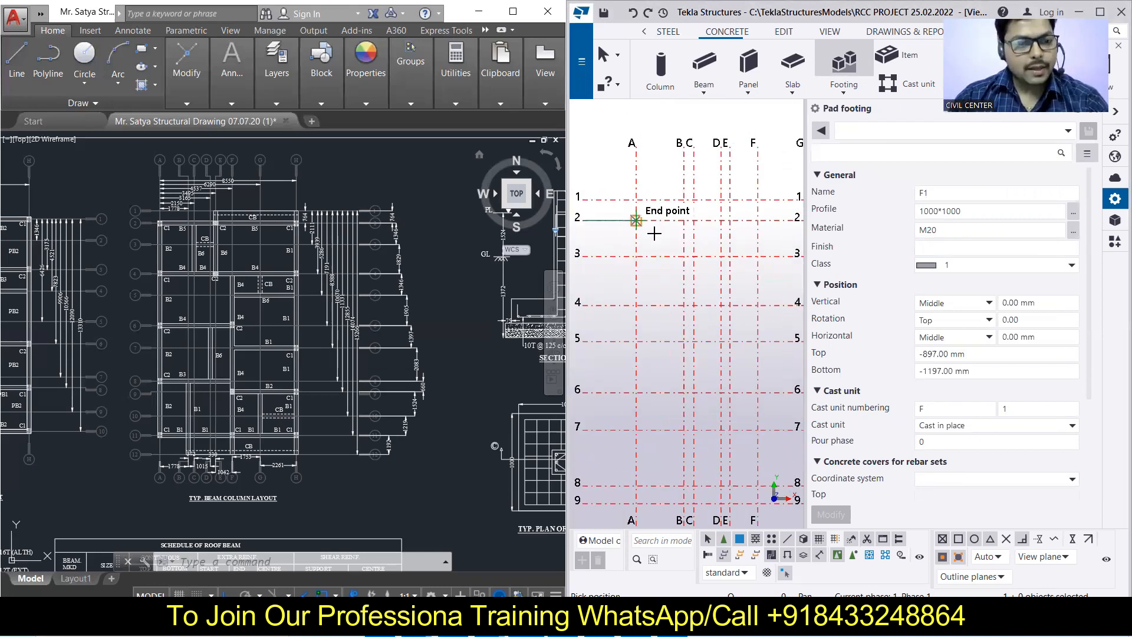
left_click(654, 234)
scroll(654, 234, "down", 1)
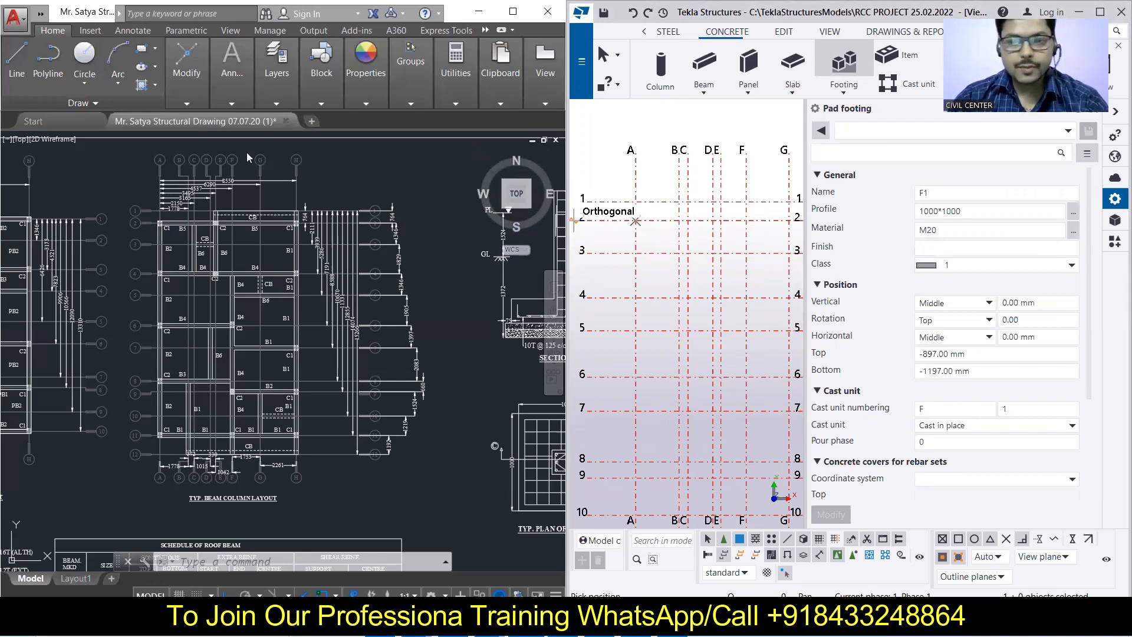
scroll(203, 154, "up", 4)
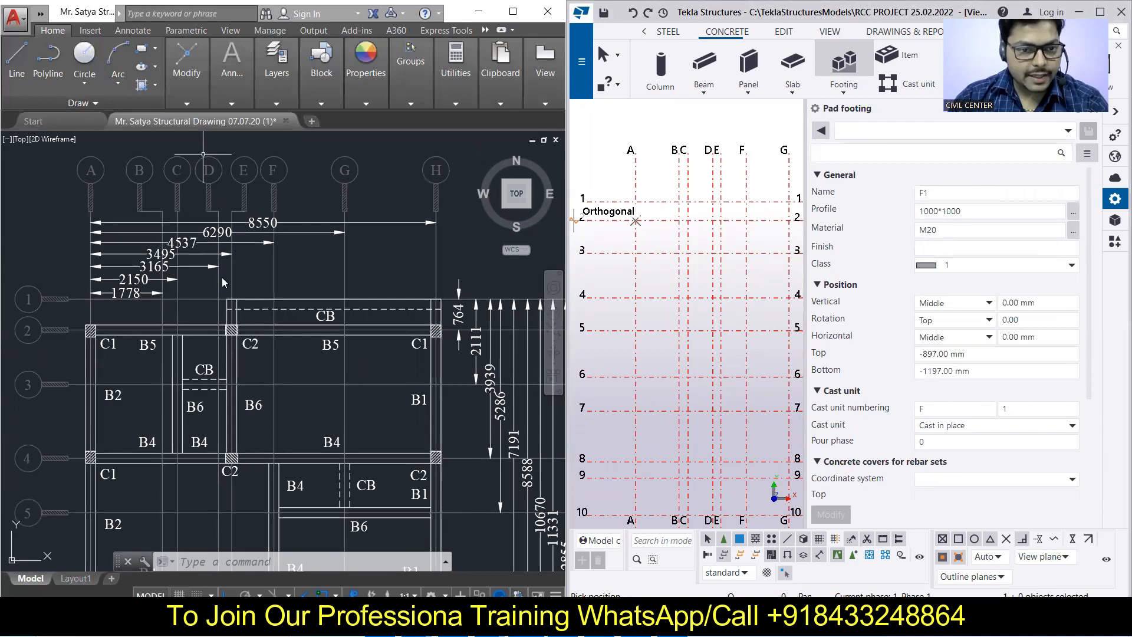
left_click(719, 220)
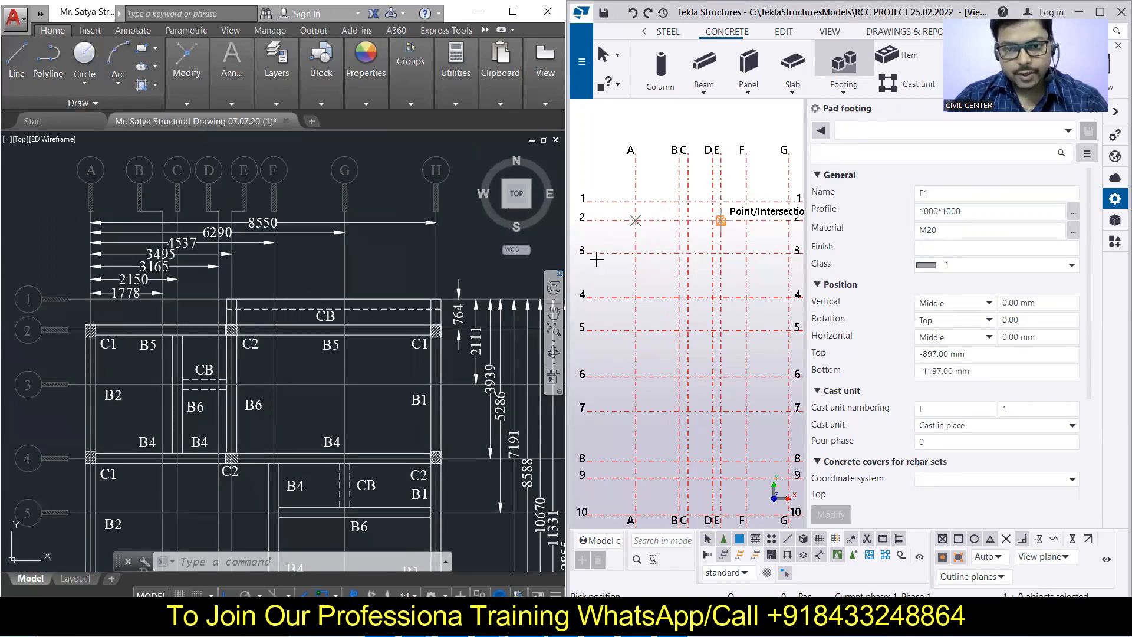
Step: Enlarge Tekla Structures to full screen and inspect the placed pad footings in View 1 - 3d
scroll(642, 247, "down", 2)
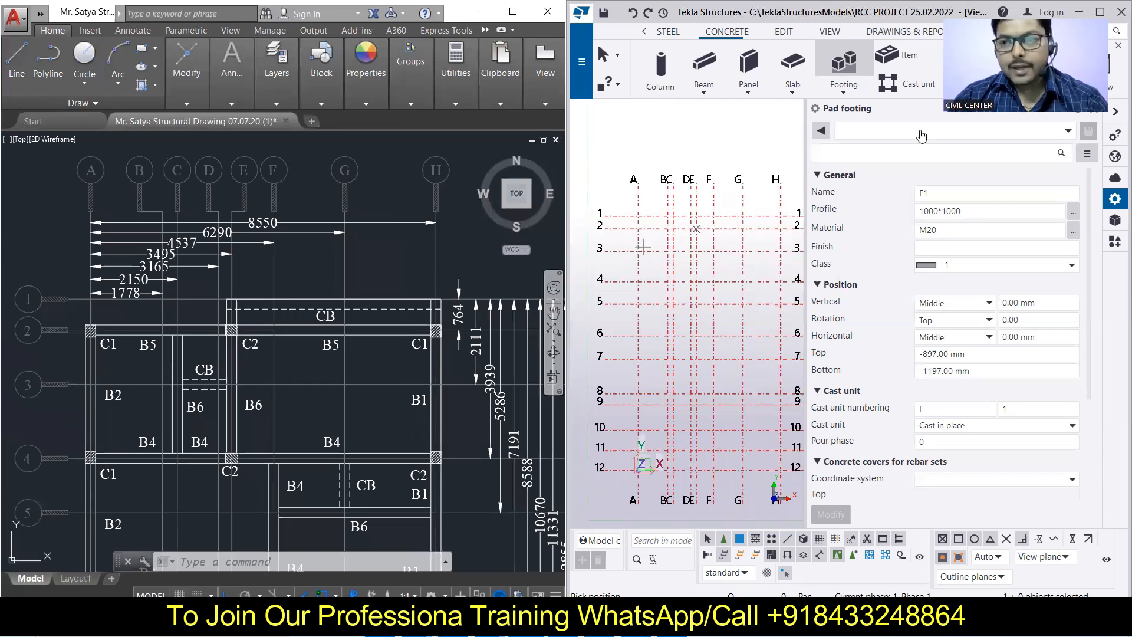
key("super+Up")
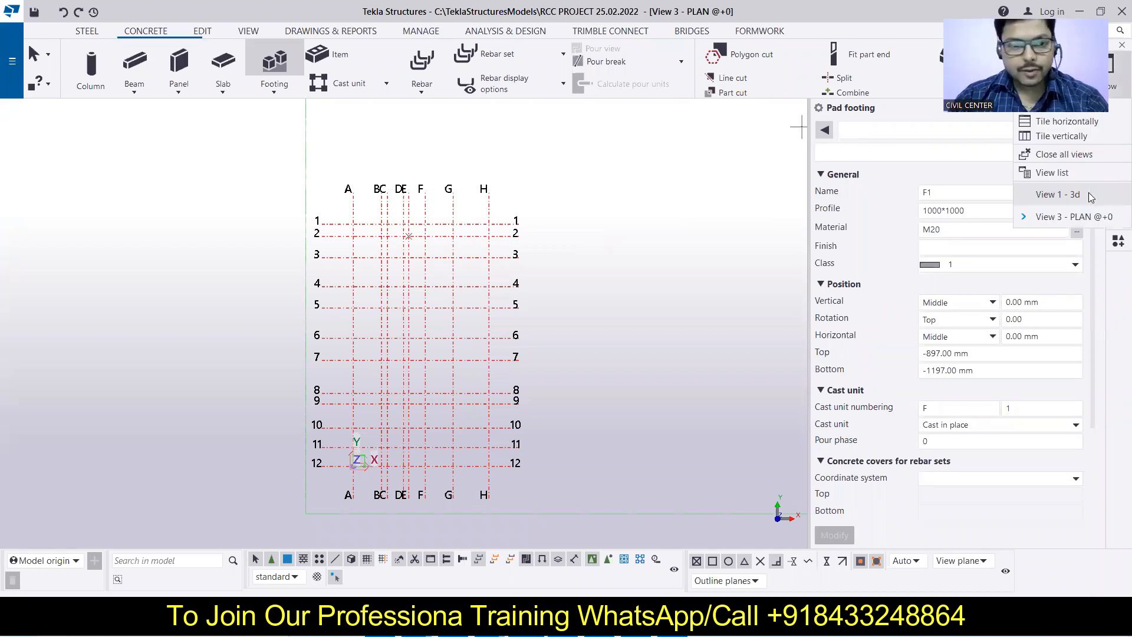
left_click(1058, 195)
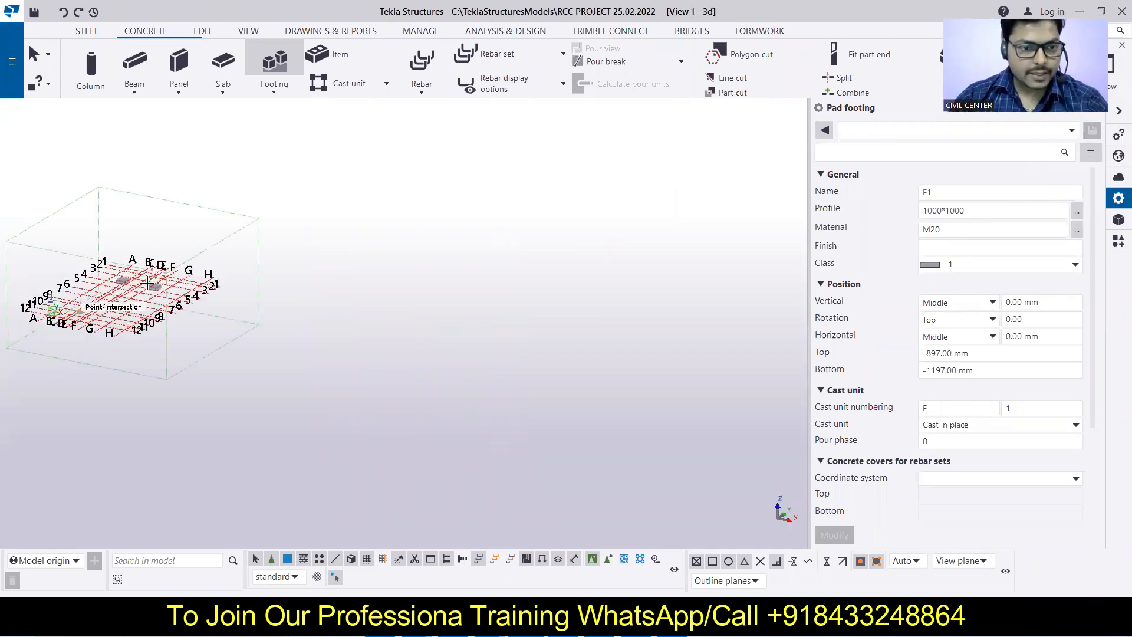
scroll(100, 201, "up", 3)
scroll(100, 201, "up", 3)
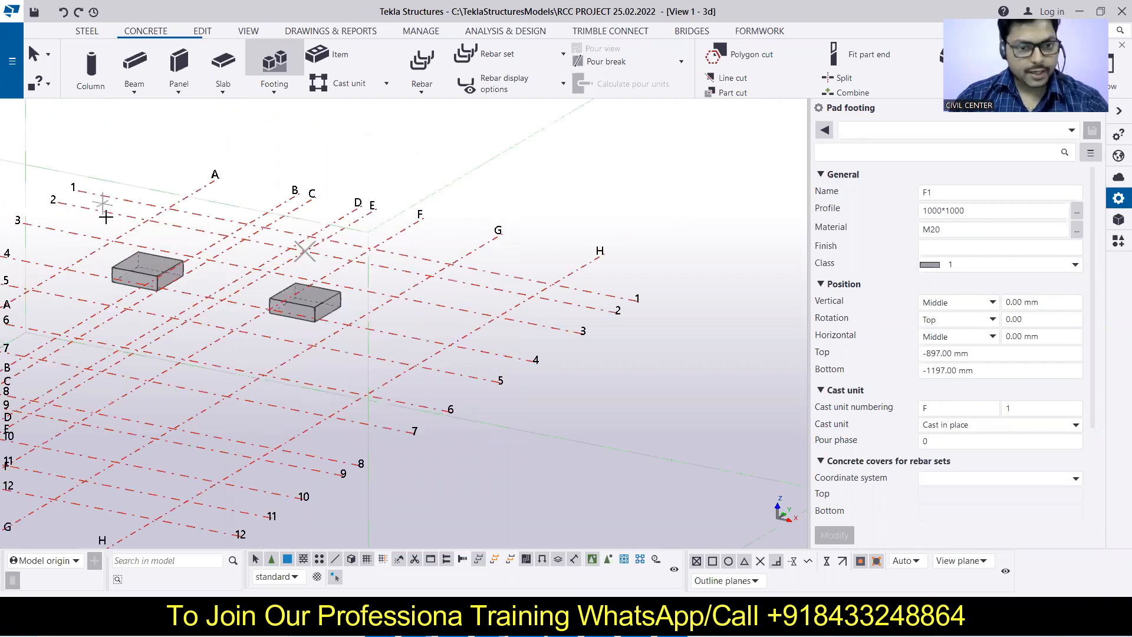
scroll(106, 217, "down", 3)
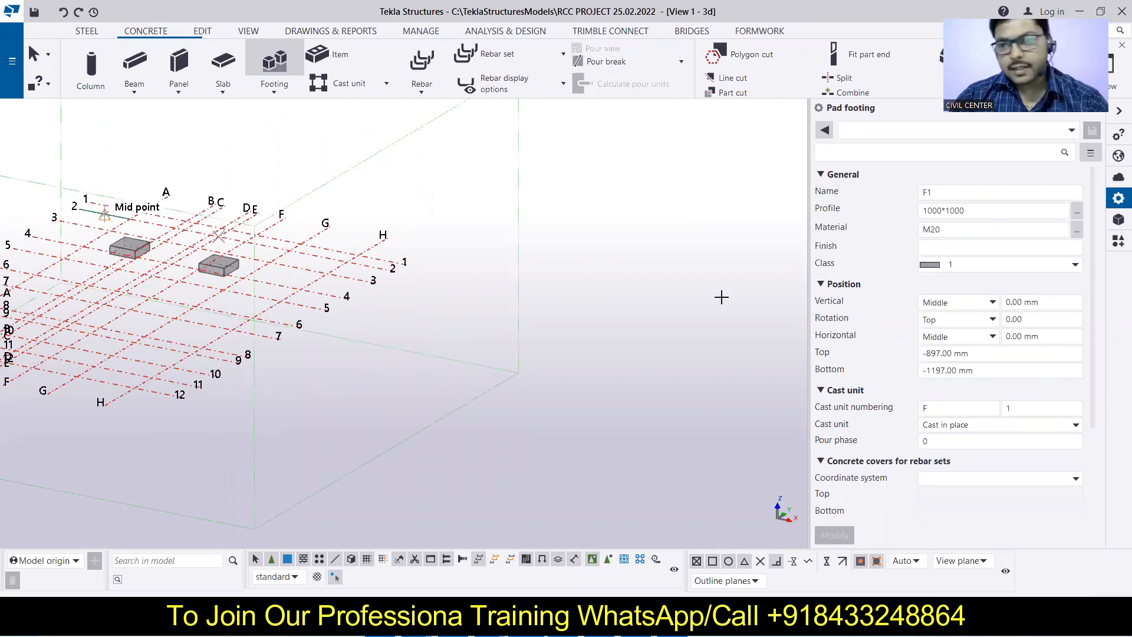
Step: Return to View 3 - PLAN @+0 and arrange Tekla Structures side by side with the AutoCAD drawing
left_click(1114, 96)
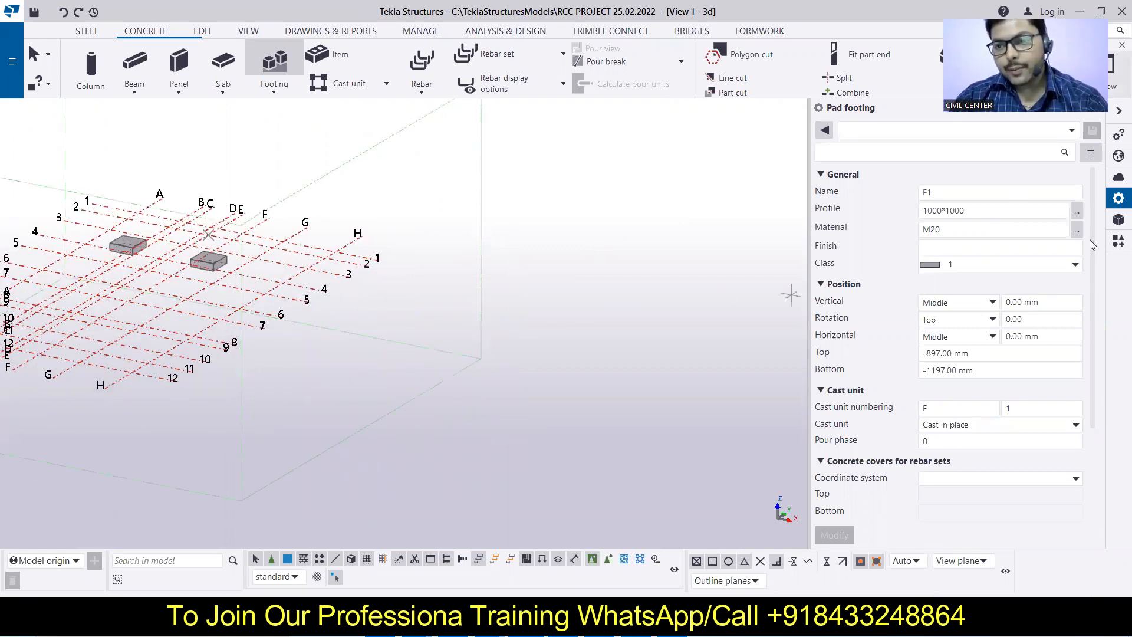
left_click(1072, 217)
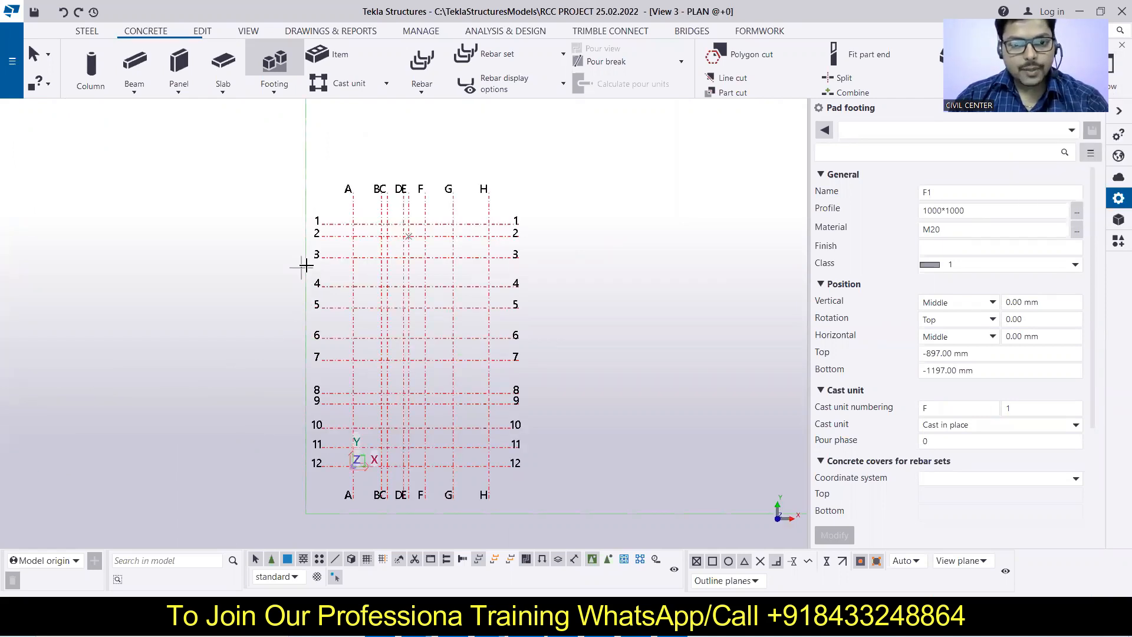
scroll(306, 266, "up", 2)
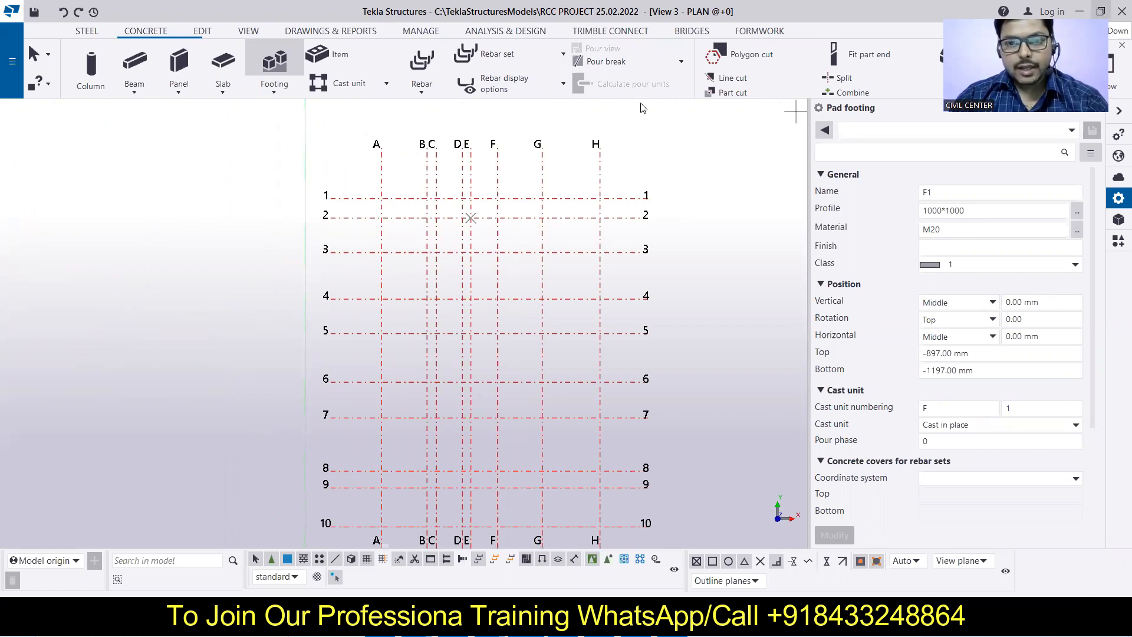
key("super+Down")
key("super+Right")
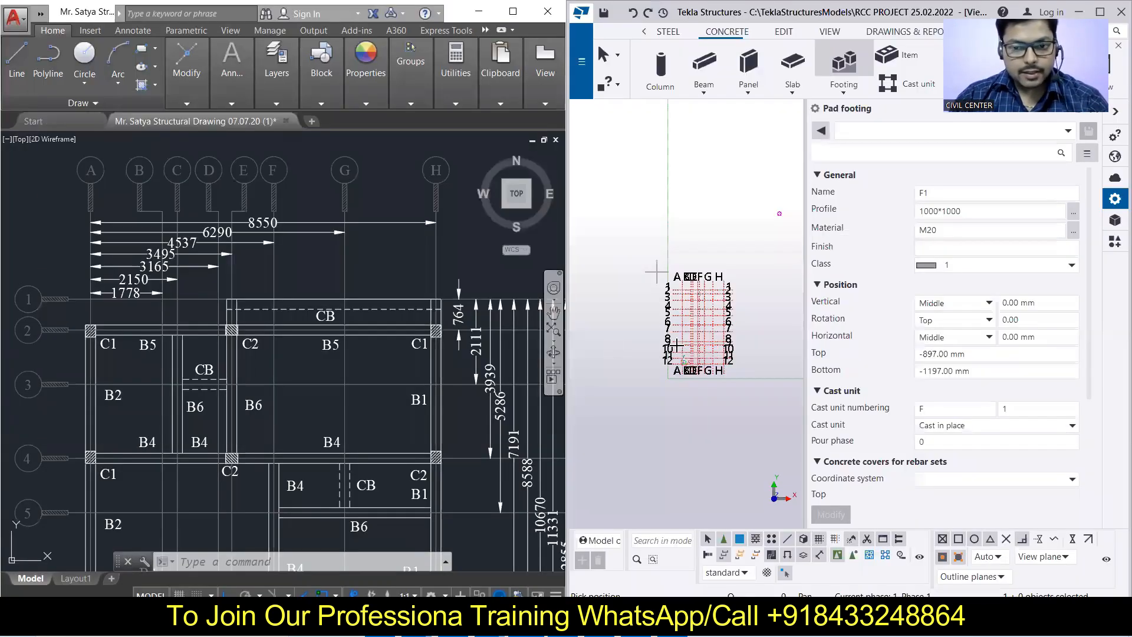
Step: Place F1 pad footings at grid intersections A/4 and H/4, and hide the pad footing properties
scroll(707, 248, "up", 2)
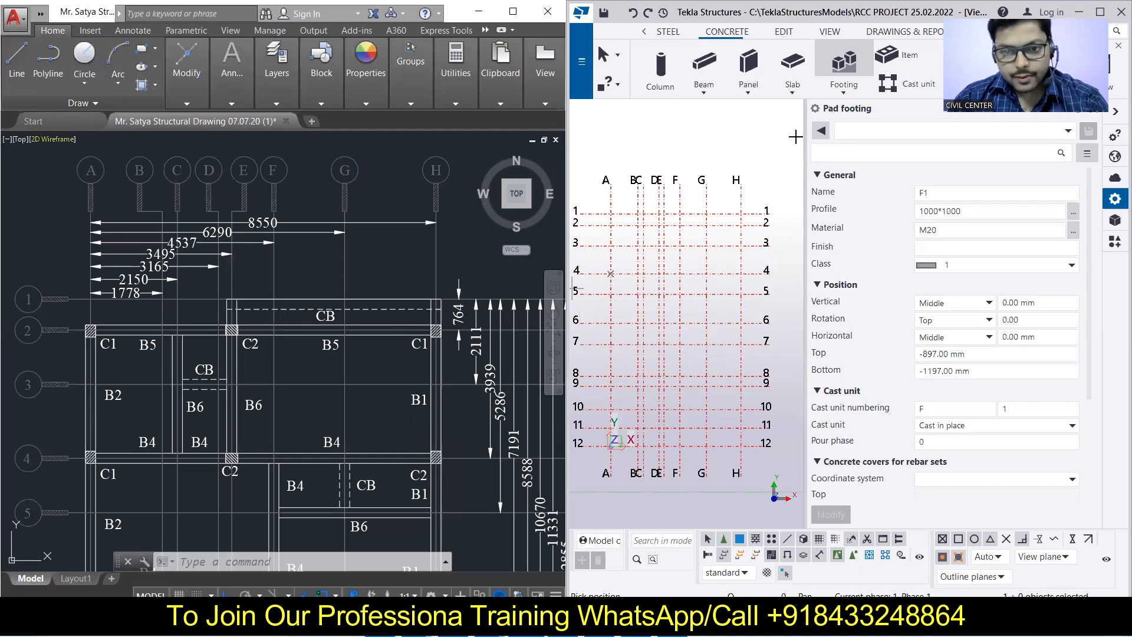
scroll(648, 219, "up", 2)
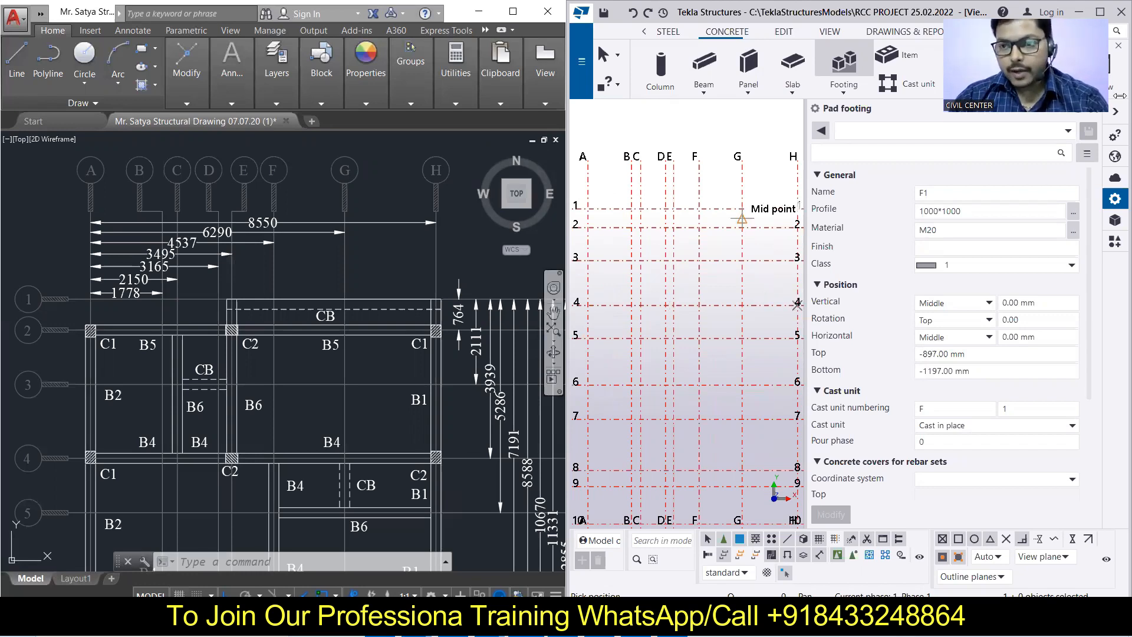
left_click(1094, 112)
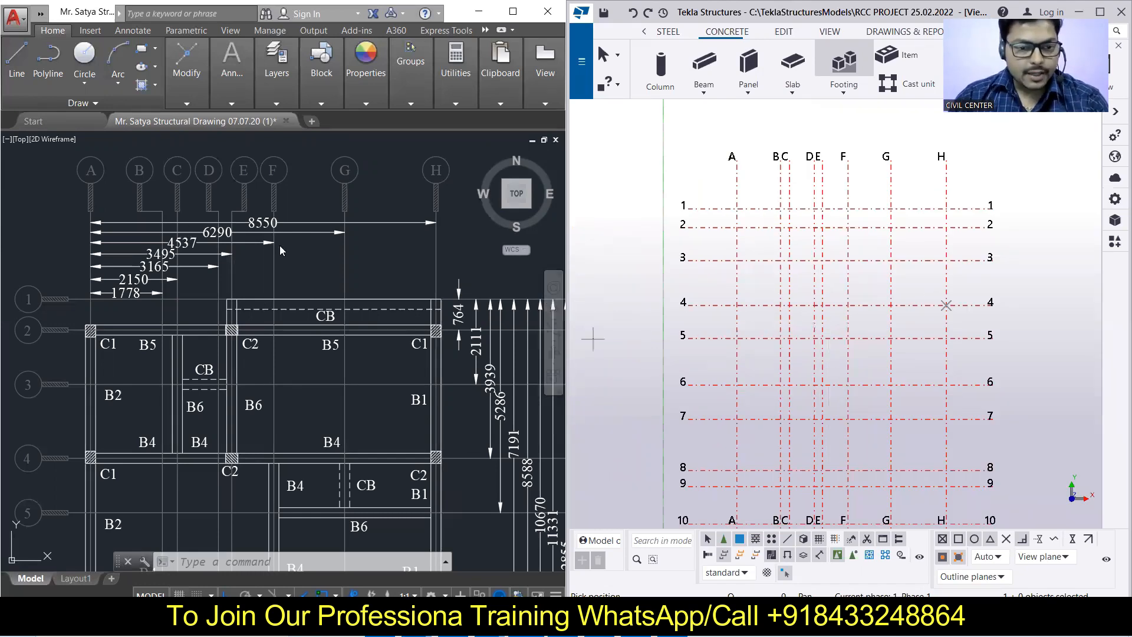
Step: Follow the remaining column positions in the AutoCAD beam column layout and place an F1 pad footing at intersection A/6
scroll(280, 245, "down", 2)
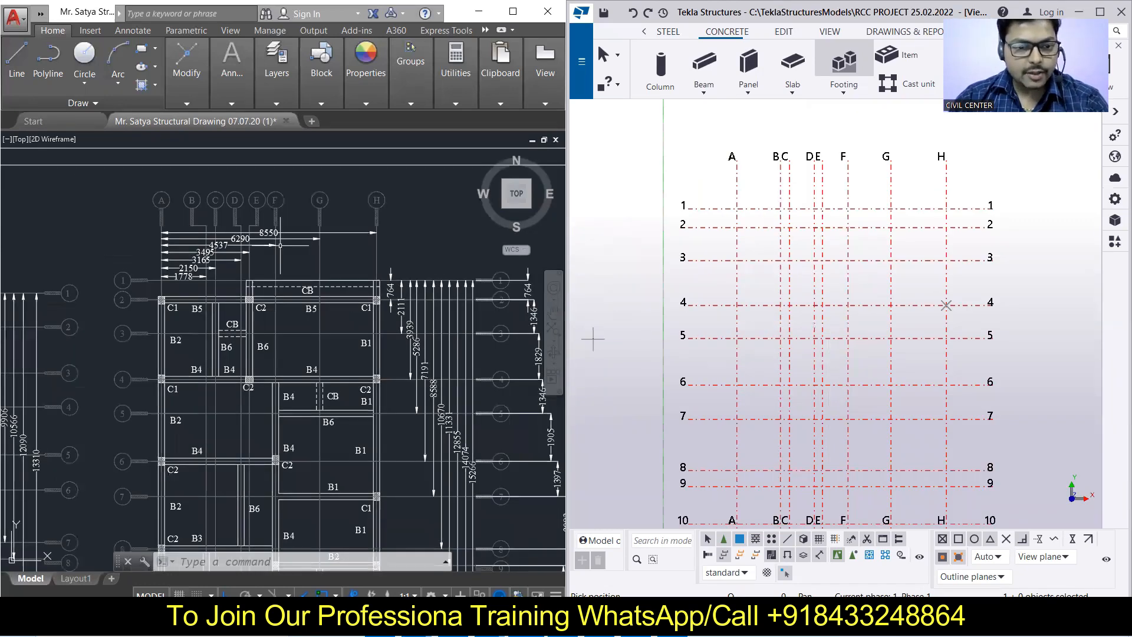
middle_click_drag(217, 396, 230, 254)
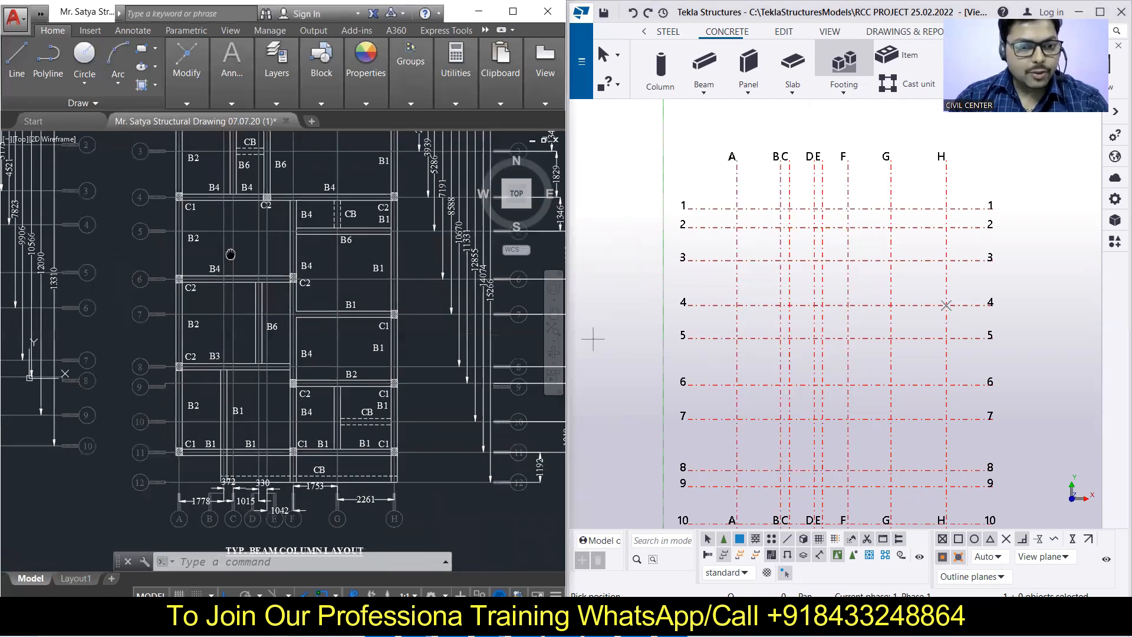
scroll(230, 237, "up", 2)
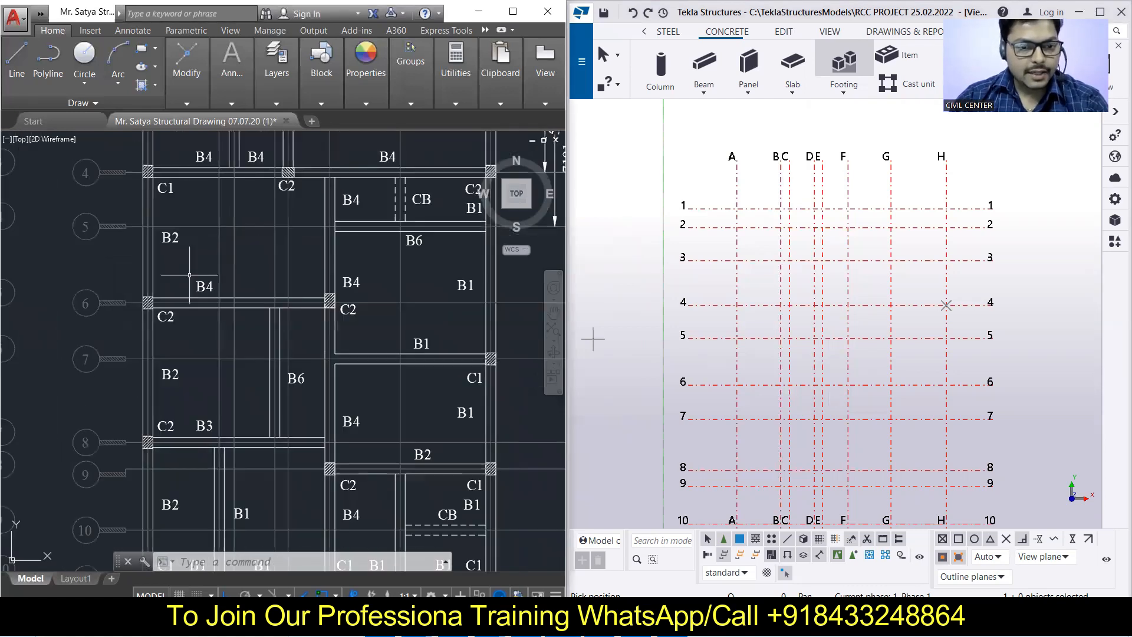
middle_click_drag(189, 275, 174, 437)
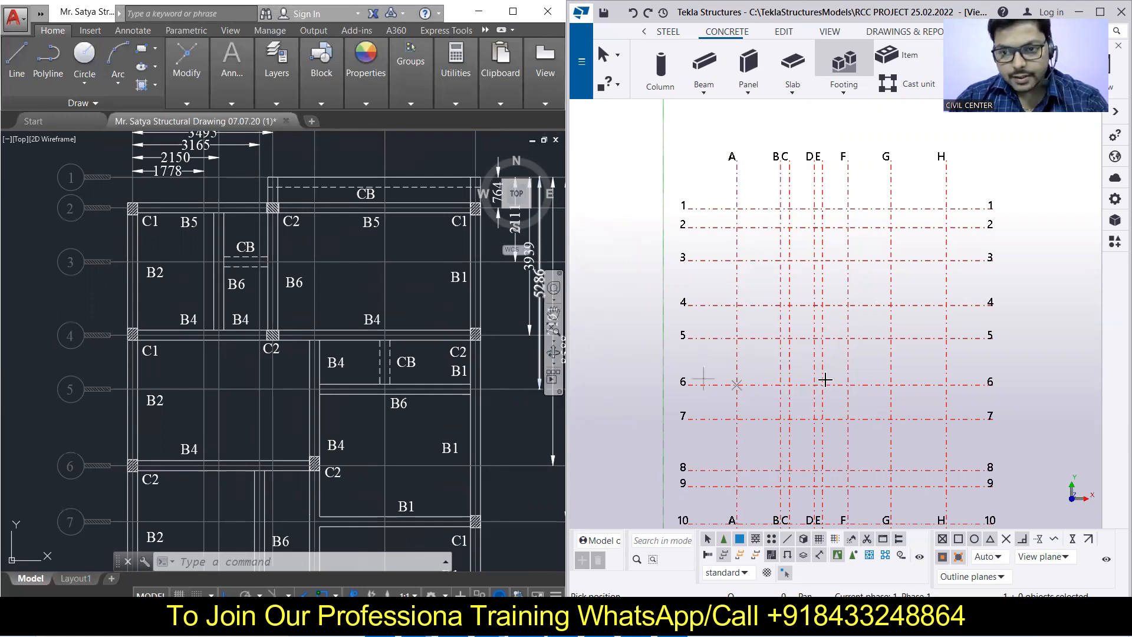
scroll(386, 371, "down", 4)
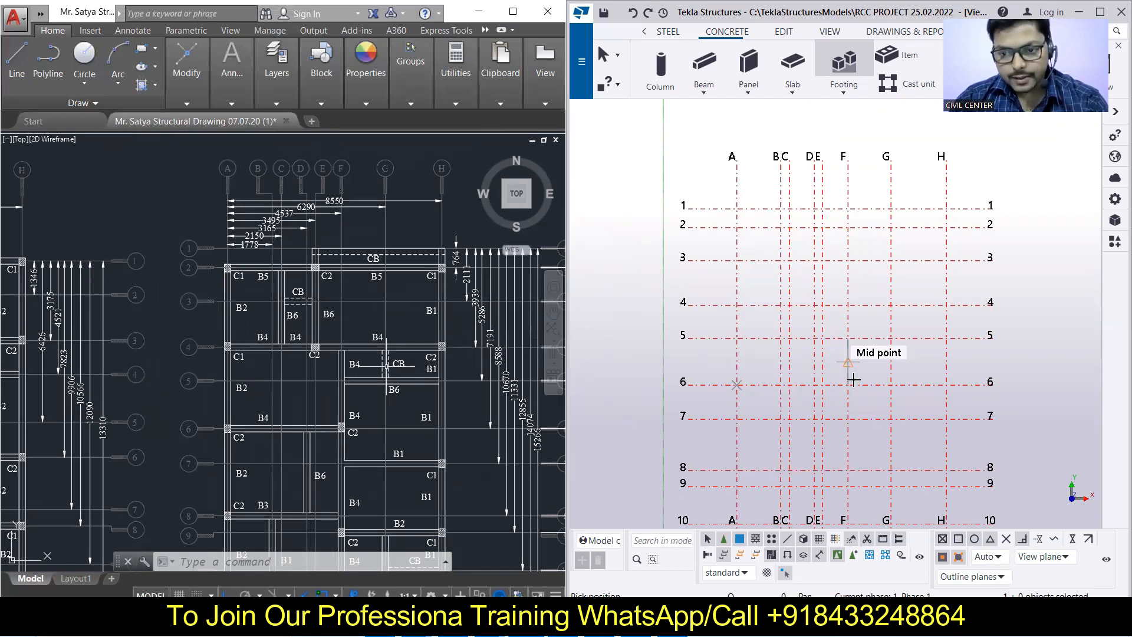
Step: Place F1 pad footings at grid intersections F/6, A/8, F/9 and H/9 in the plan view
left_click(848, 385)
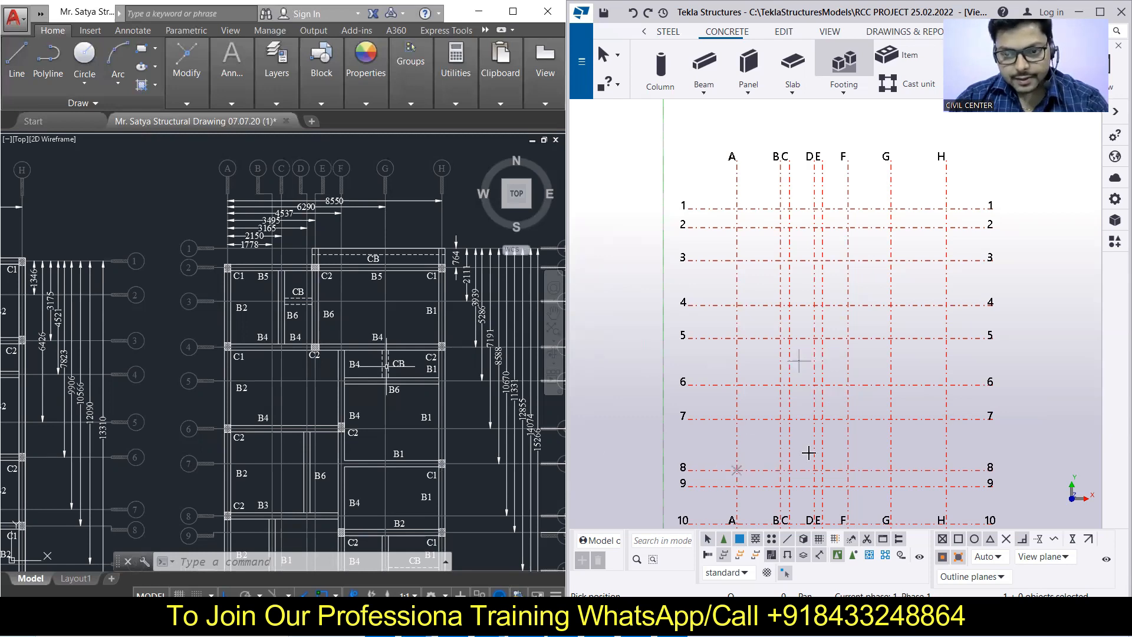
scroll(800, 377, "down", 2)
scroll(804, 422, "down", 1)
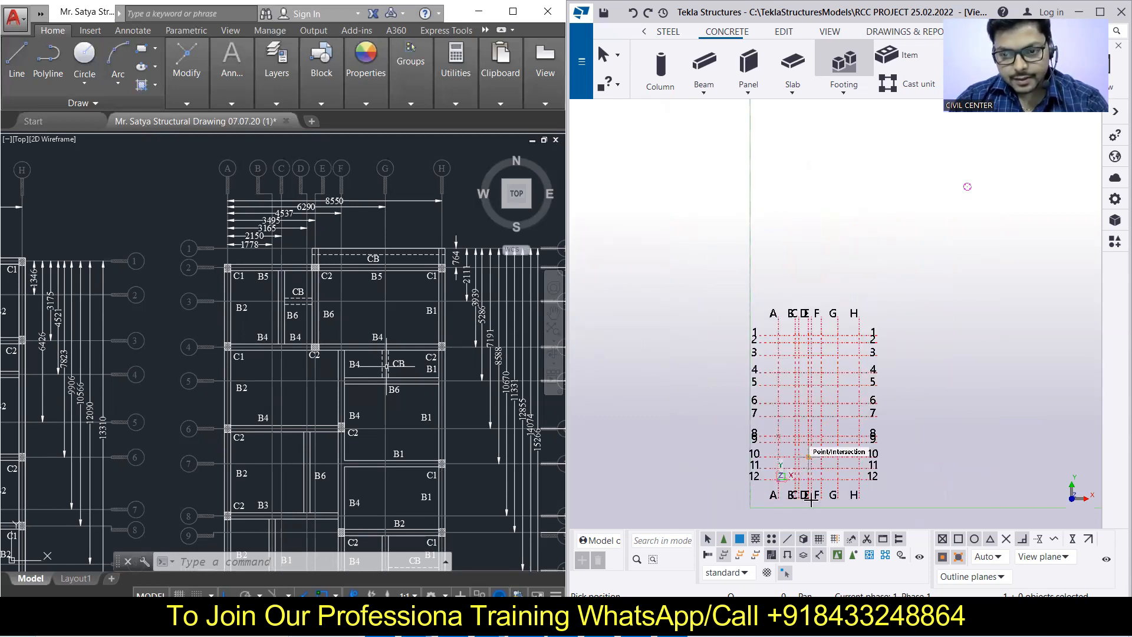
scroll(811, 499, "up", 1)
scroll(811, 499, "up", 3)
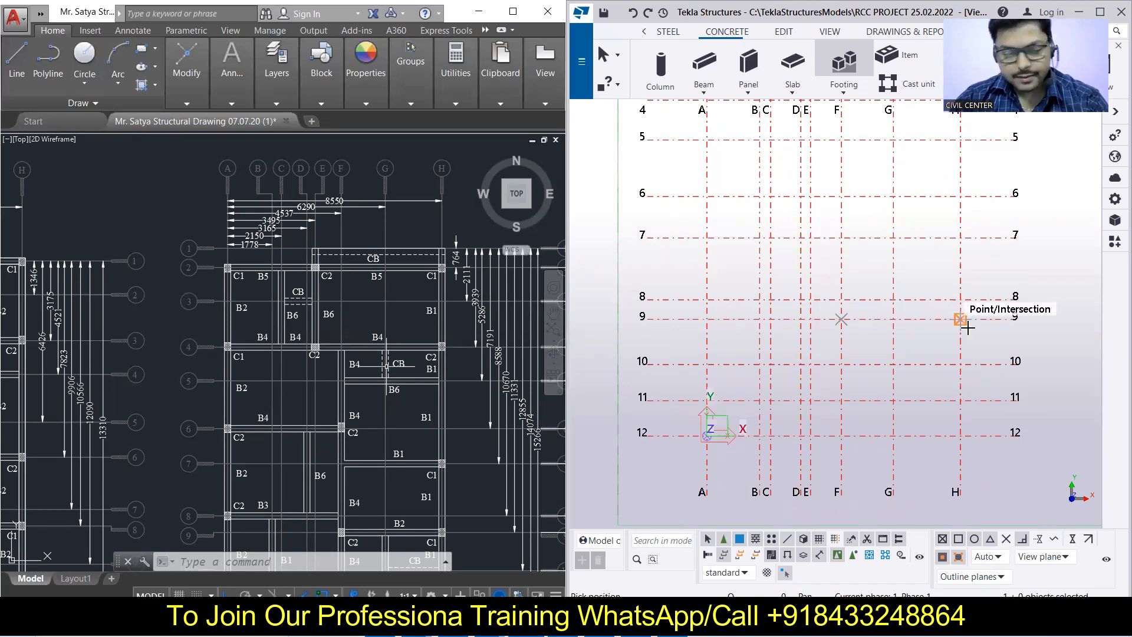
Step: Locate the grid 11 columns in the AutoCAD typical beam column layout and place F1 pad footings at intersections H/11 and F/11
scroll(370, 287, "down", 6)
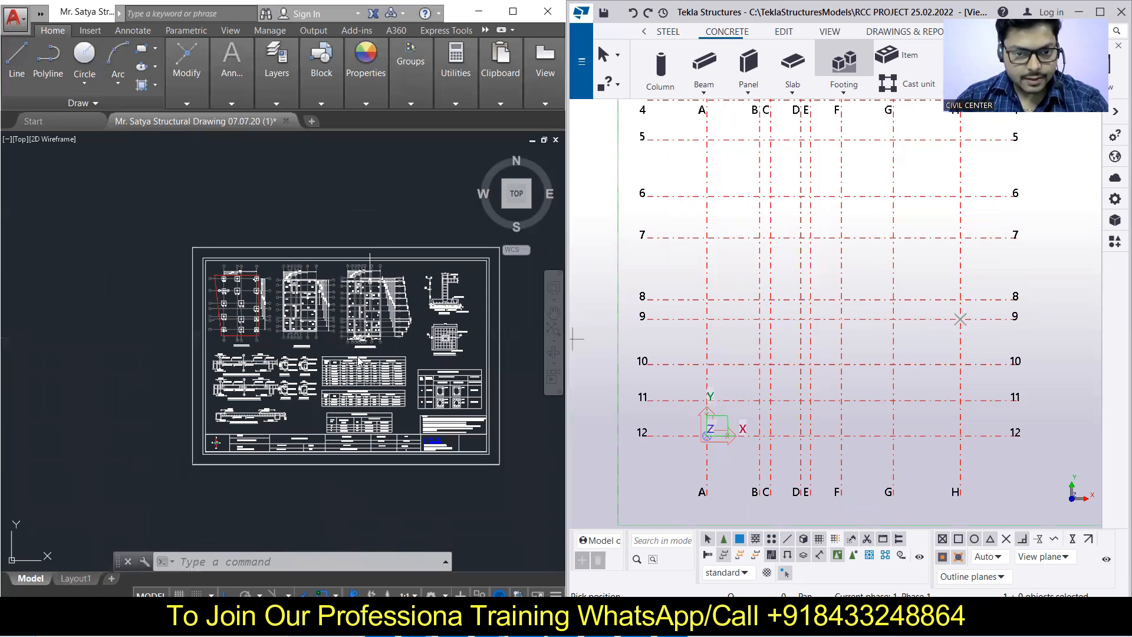
scroll(363, 357, "up", 2)
scroll(375, 272, "up", 5)
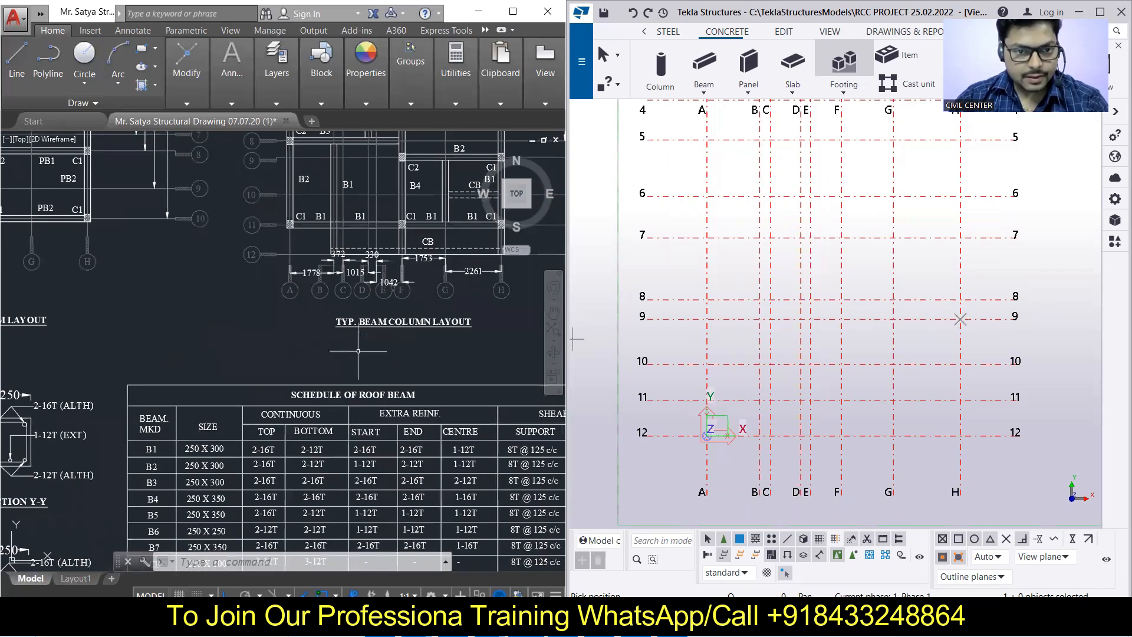
mouse_move(324, 298)
middle_mouse_down()
mouse_move(250, 338)
mouse_move(225, 396)
middle_mouse_up()
scroll(339, 267, "up", 2)
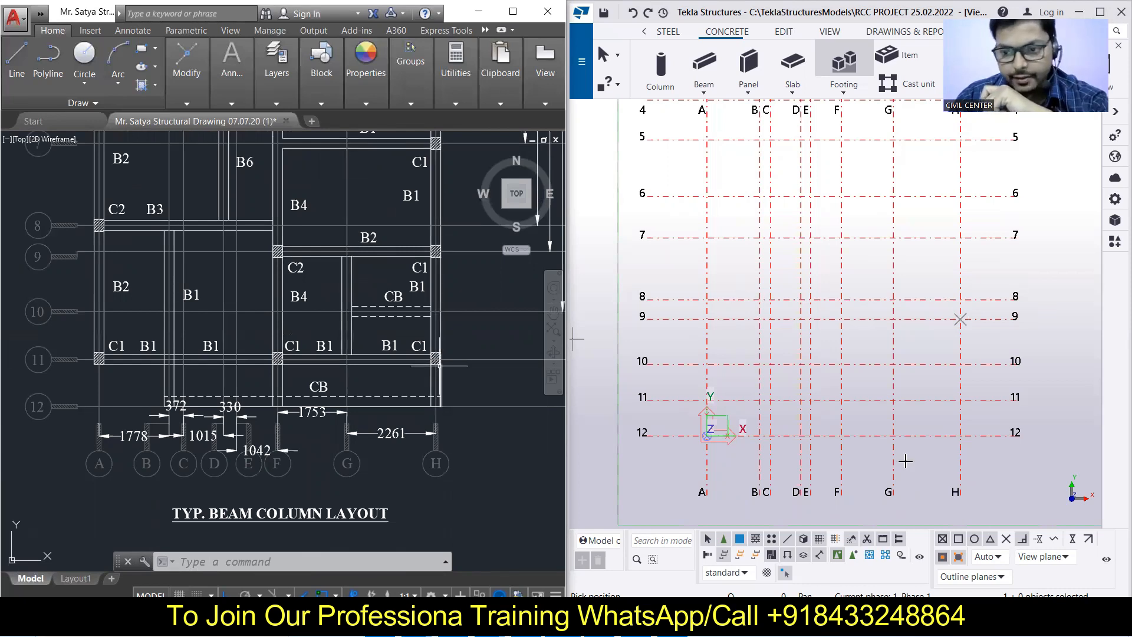
left_click(956, 407)
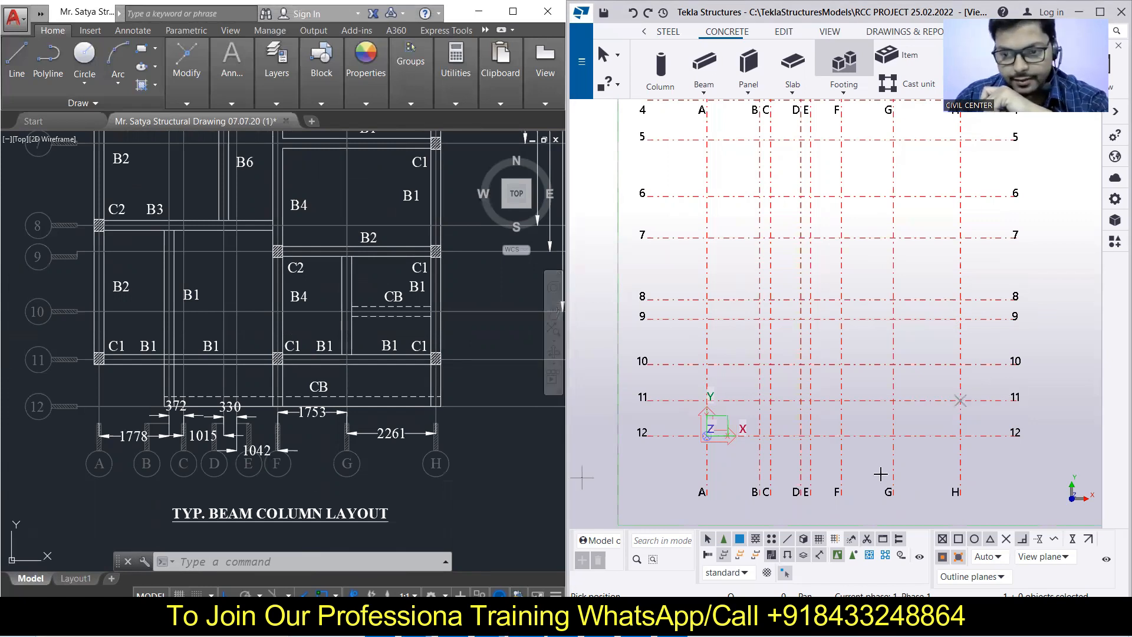
left_click(839, 401)
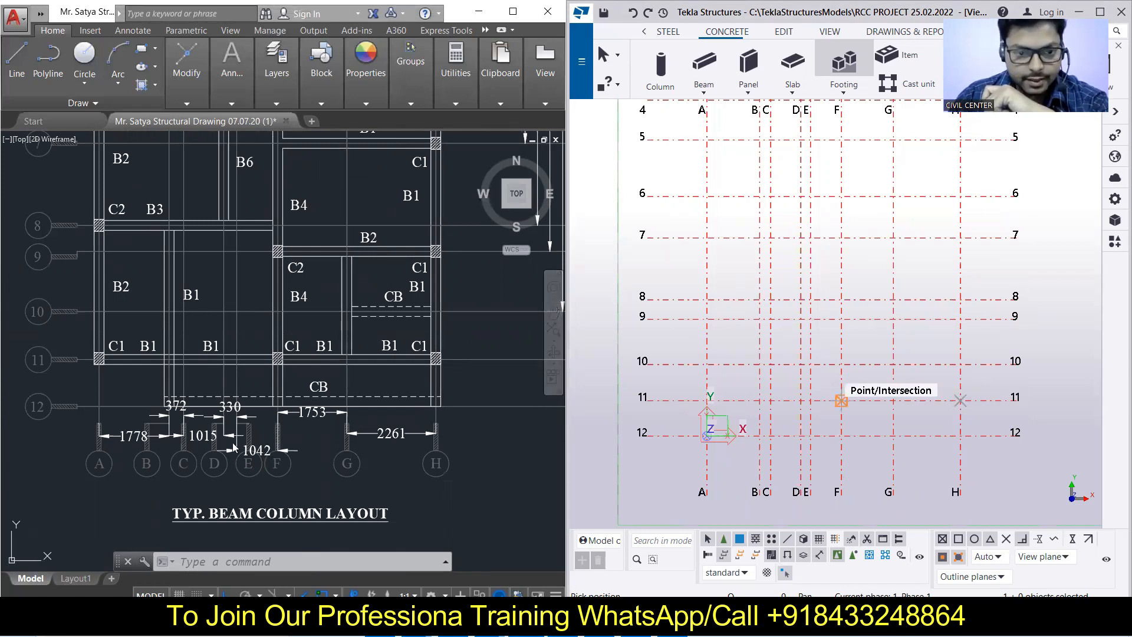
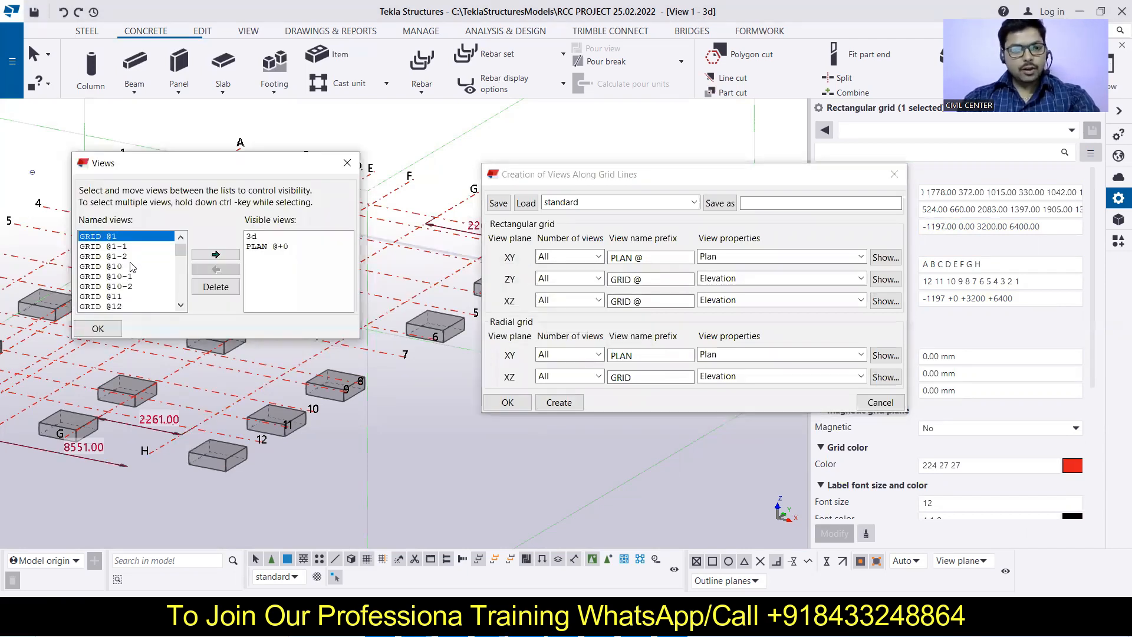
Step: Find PLAN @-1197 among the named views and make it a visible view
scroll(152, 271, "down", 8)
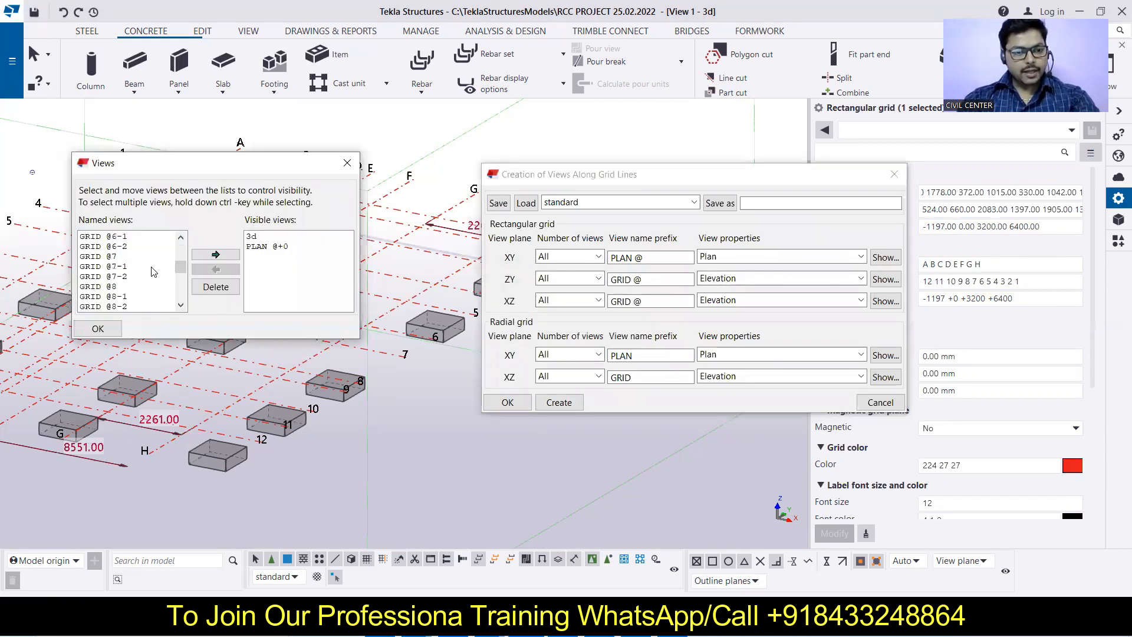
scroll(152, 271, "down", 2)
scroll(152, 271, "down", 5)
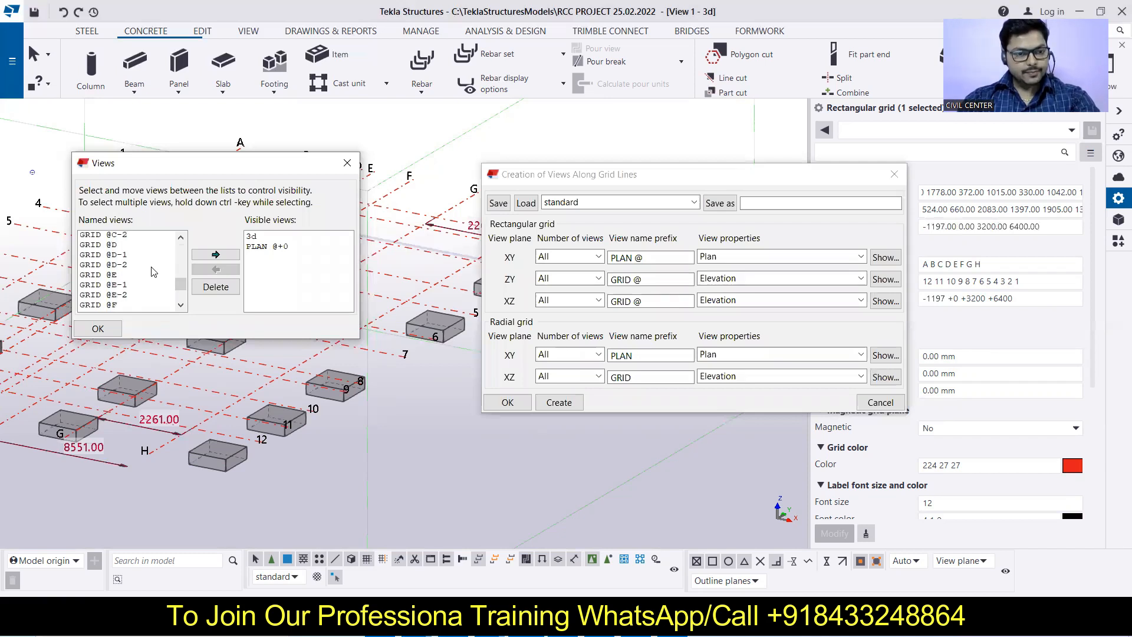
scroll(152, 272, "down", 6)
scroll(152, 271, "up", 1)
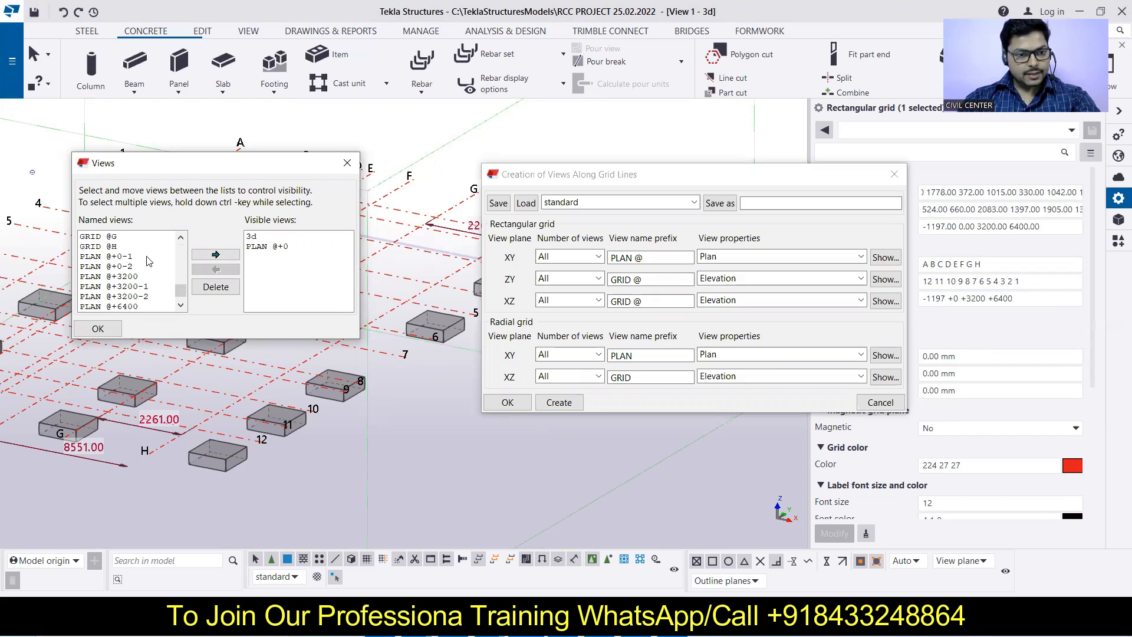
scroll(148, 261, "down", 2)
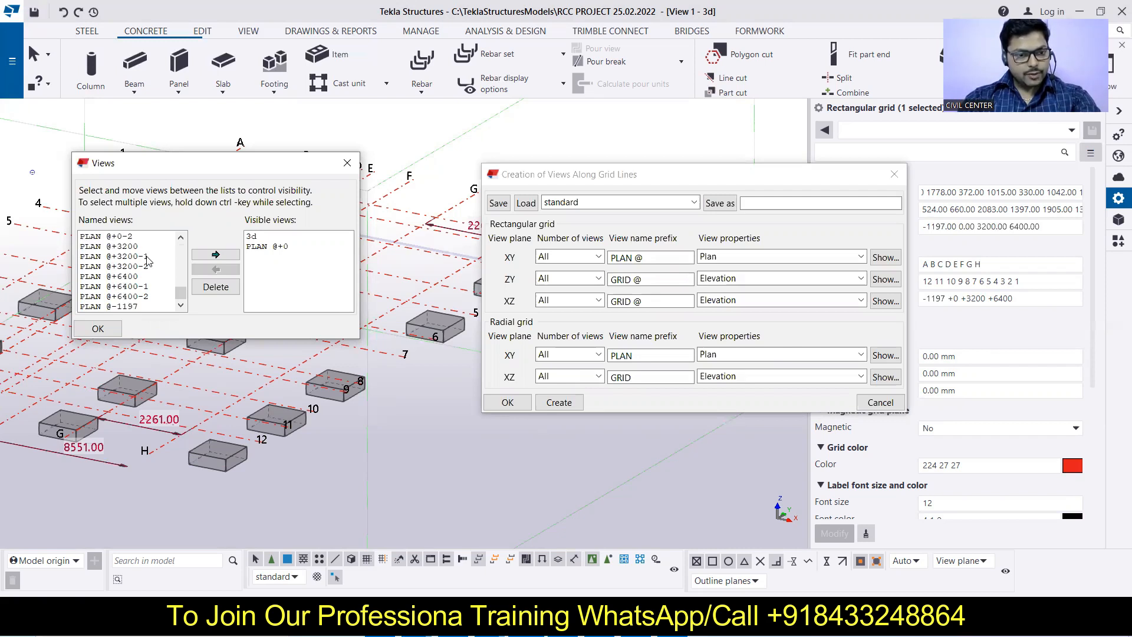
left_click(101, 307)
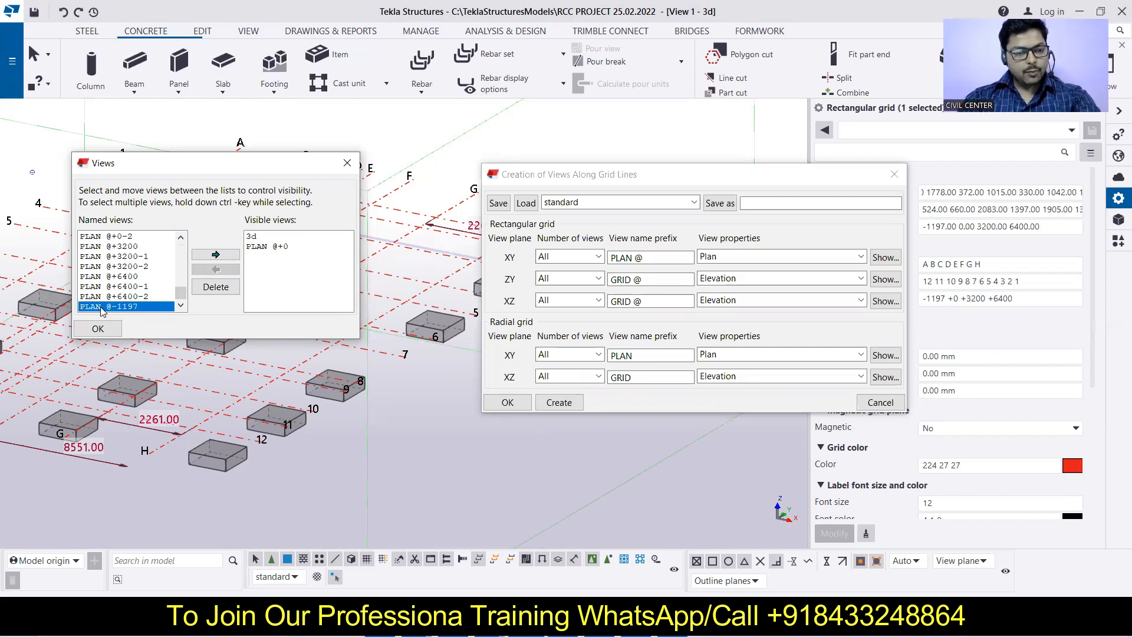
double_click(147, 307)
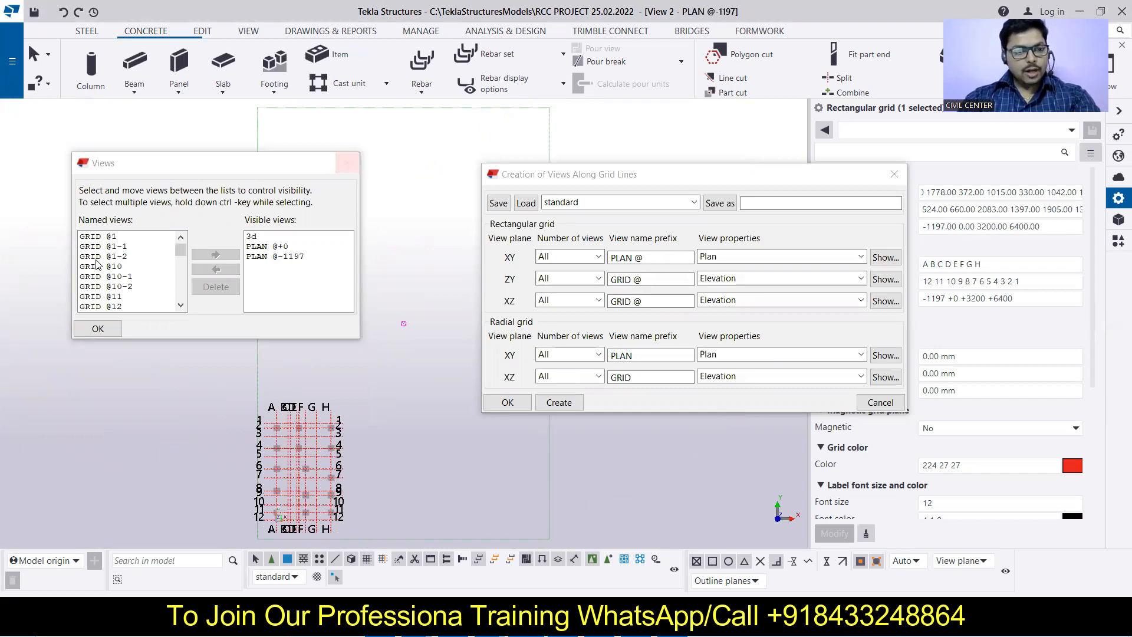
left_click(115, 248)
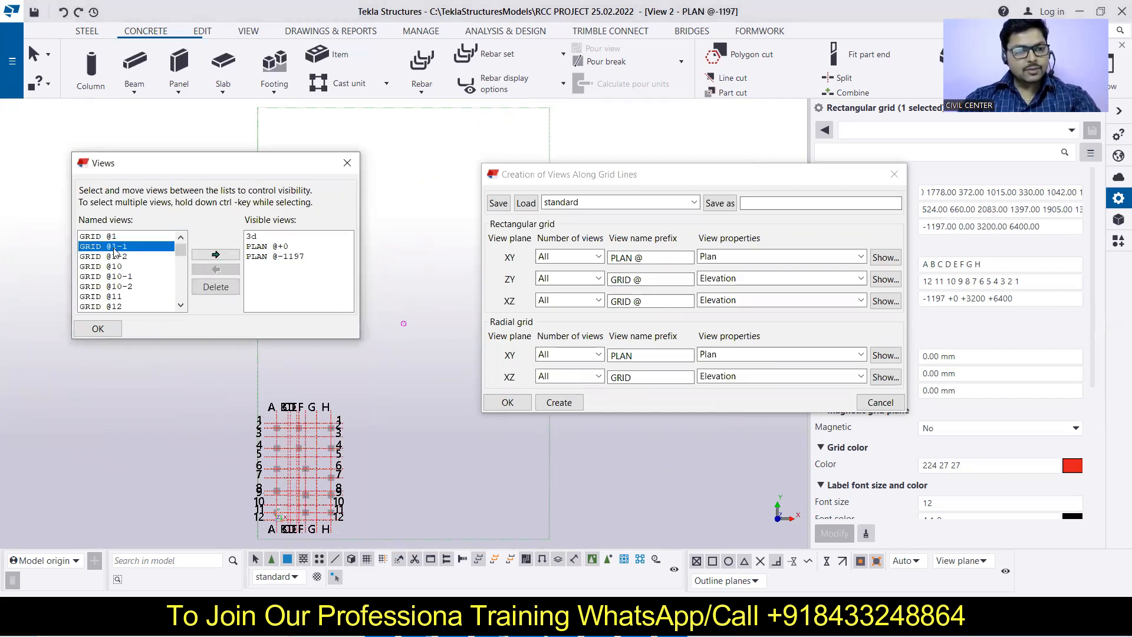
left_click(120, 257, "ctrl")
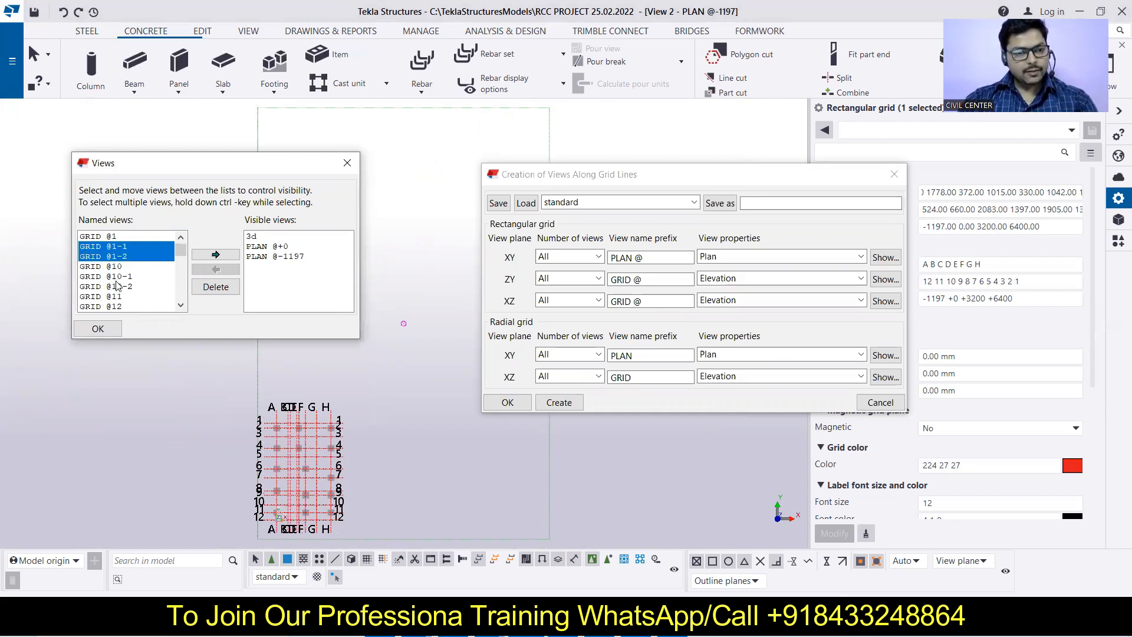
left_click(118, 276, "ctrl")
left_click(118, 287, "ctrl")
left_click(216, 287)
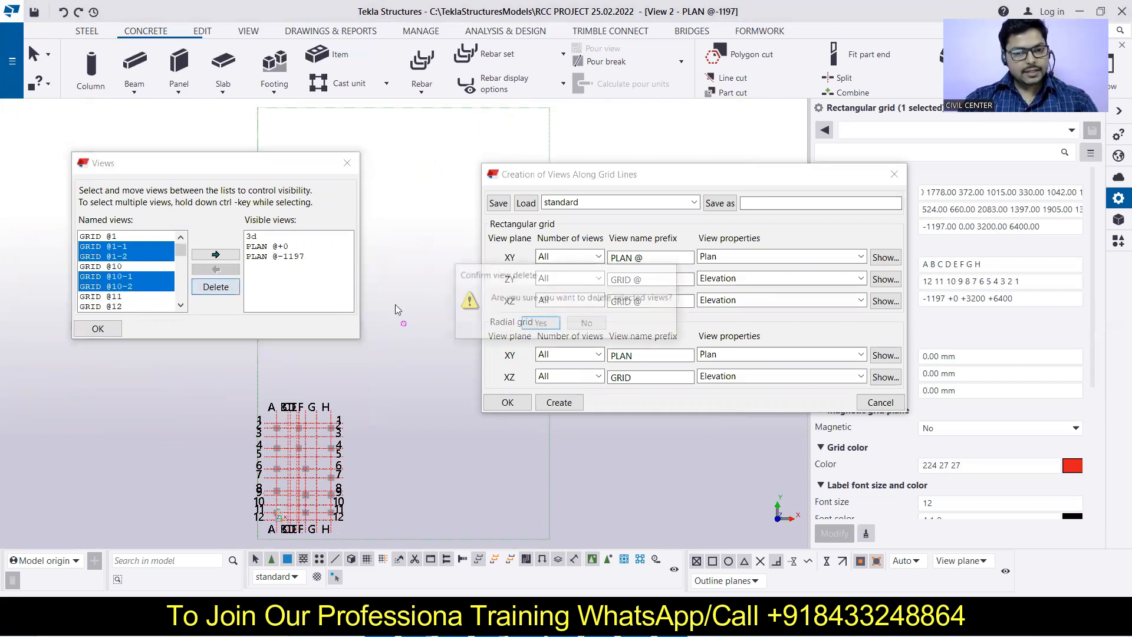
key("Return")
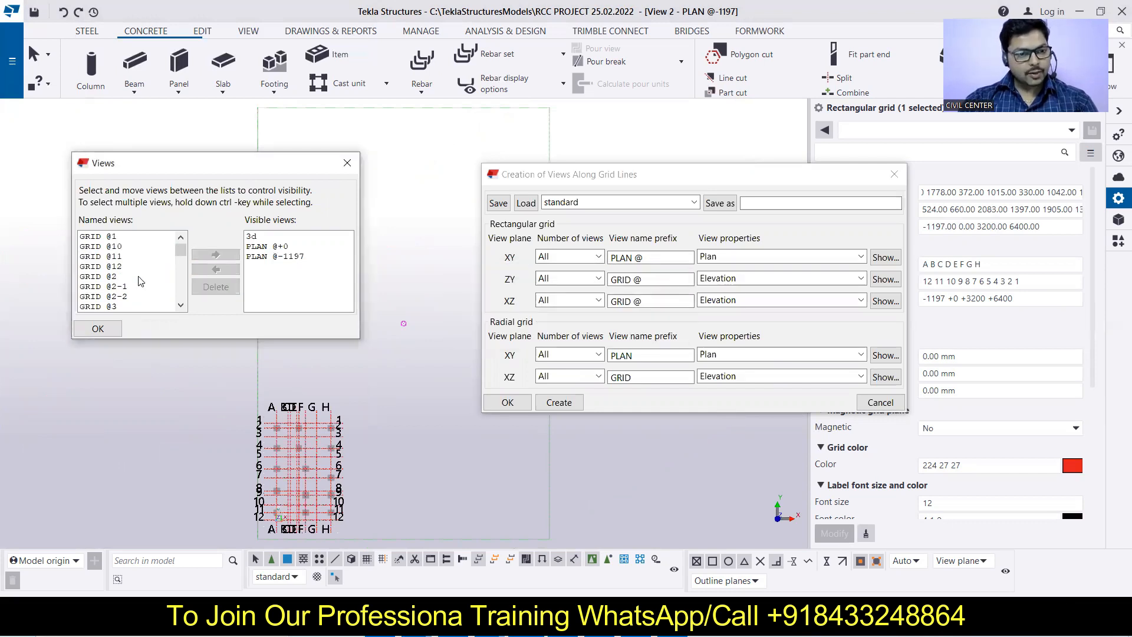
Step: Select the duplicate named views of grids 2 to 9, from GRID @2-1 through GRID @9-2, leaving the original views unselected
left_click(114, 287)
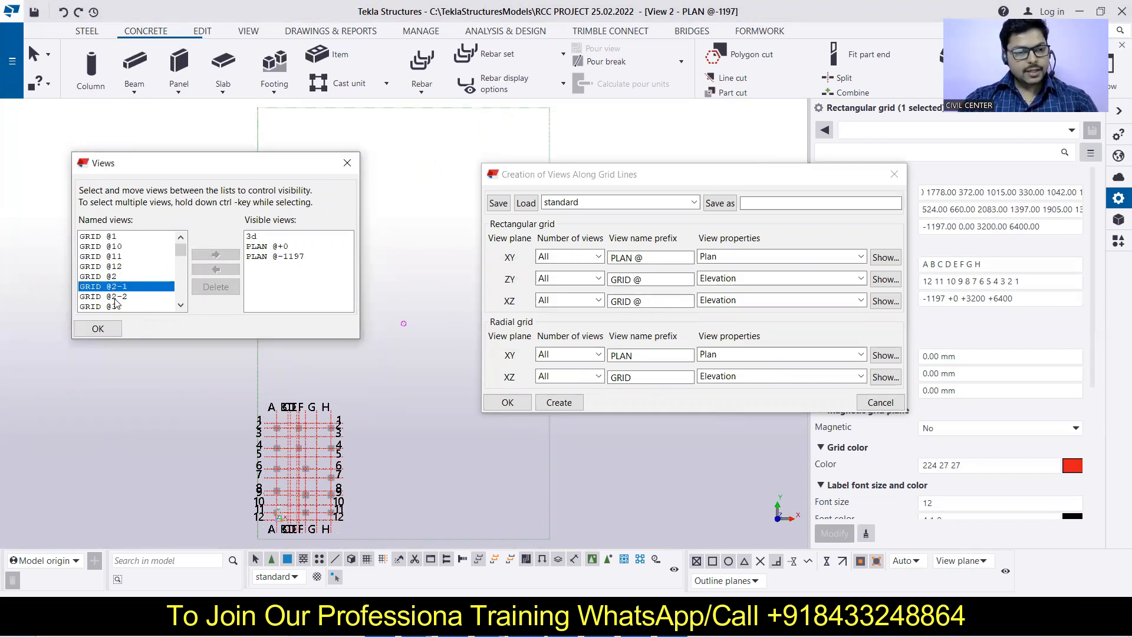
left_click(121, 297, "ctrl")
scroll(133, 281, "down", 2)
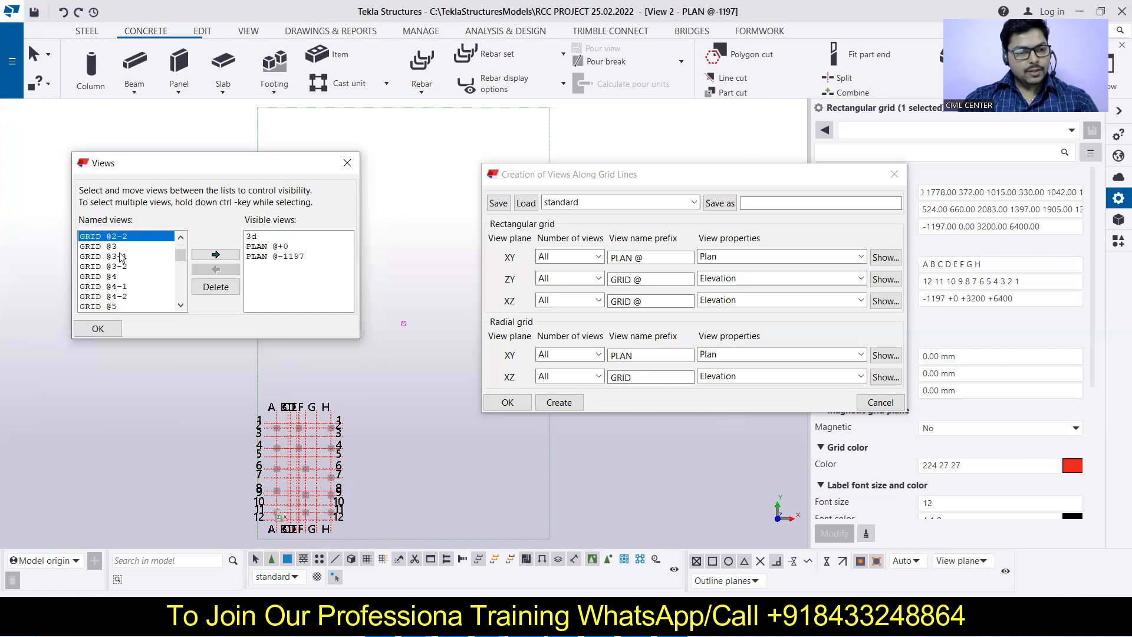
left_click(113, 256, "ctrl")
left_click(114, 266, "ctrl")
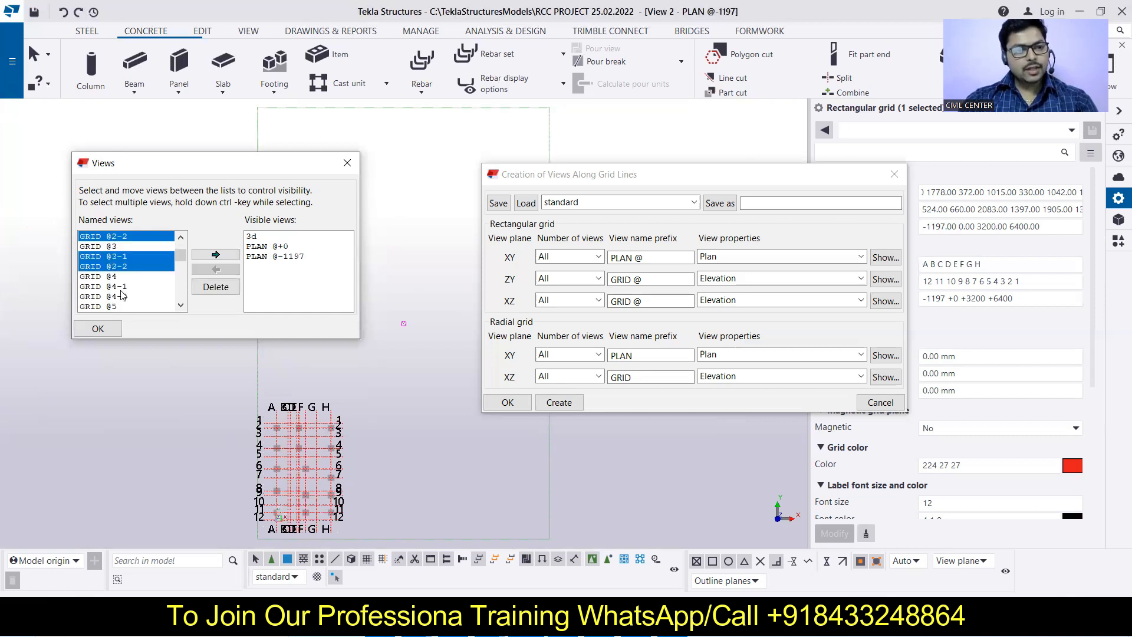
left_click(124, 297, "ctrl")
left_click(121, 286, "ctrl")
scroll(136, 276, "down", 1)
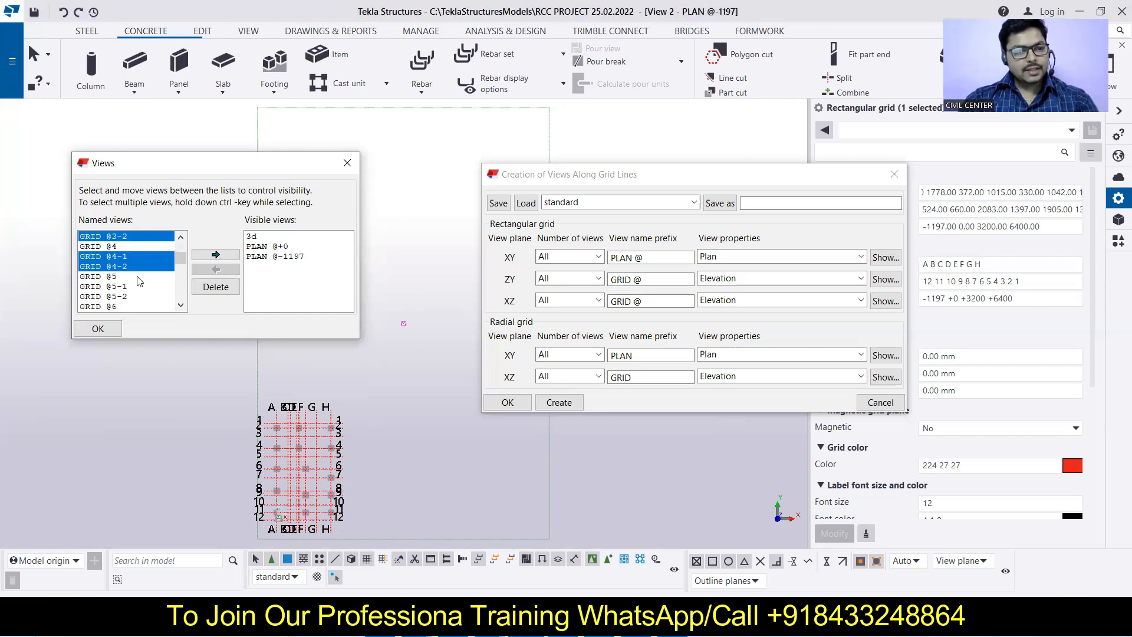
scroll(120, 260, "down", 1)
left_click(120, 267, "ctrl")
left_click(117, 255, "ctrl")
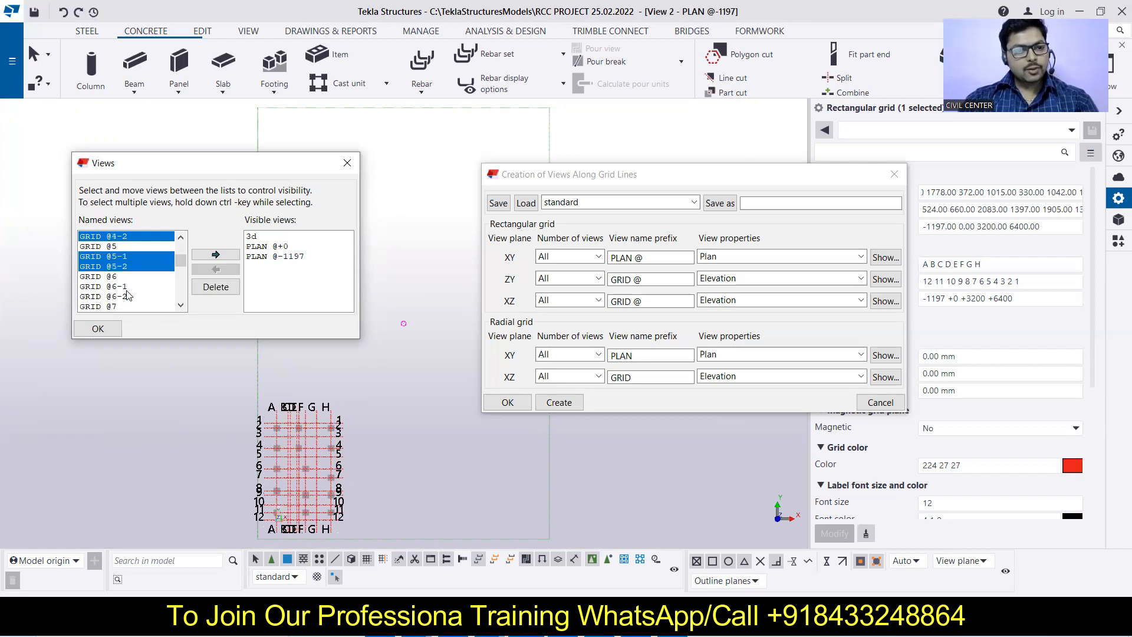
left_click(125, 289, "ctrl")
left_click(118, 296, "ctrl")
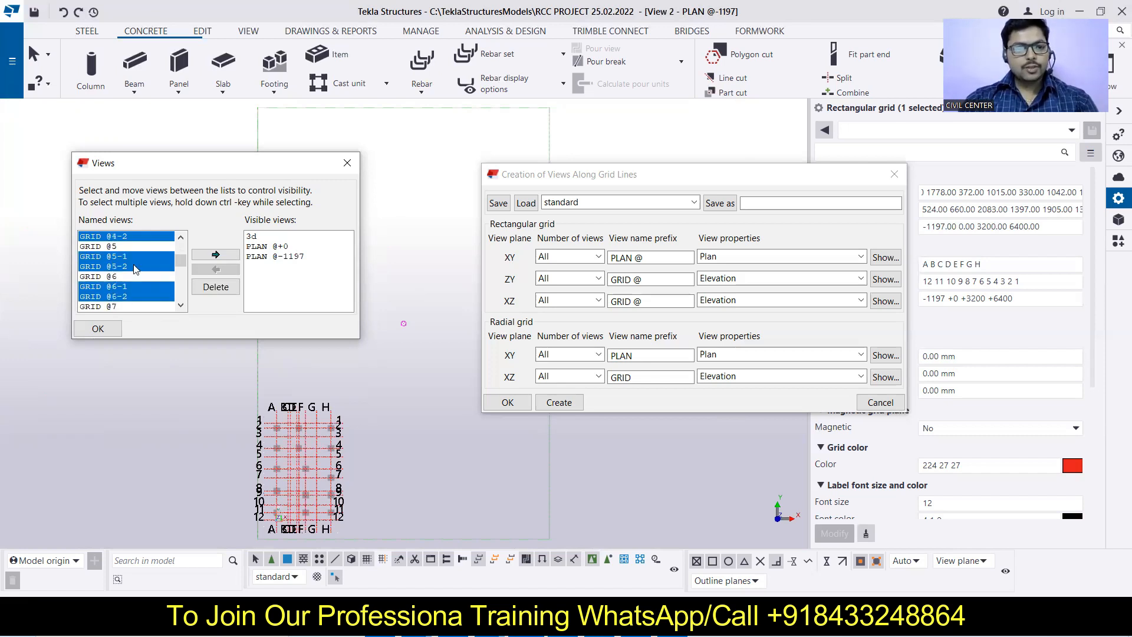
scroll(120, 259, "down", 2)
left_click(121, 257, "ctrl")
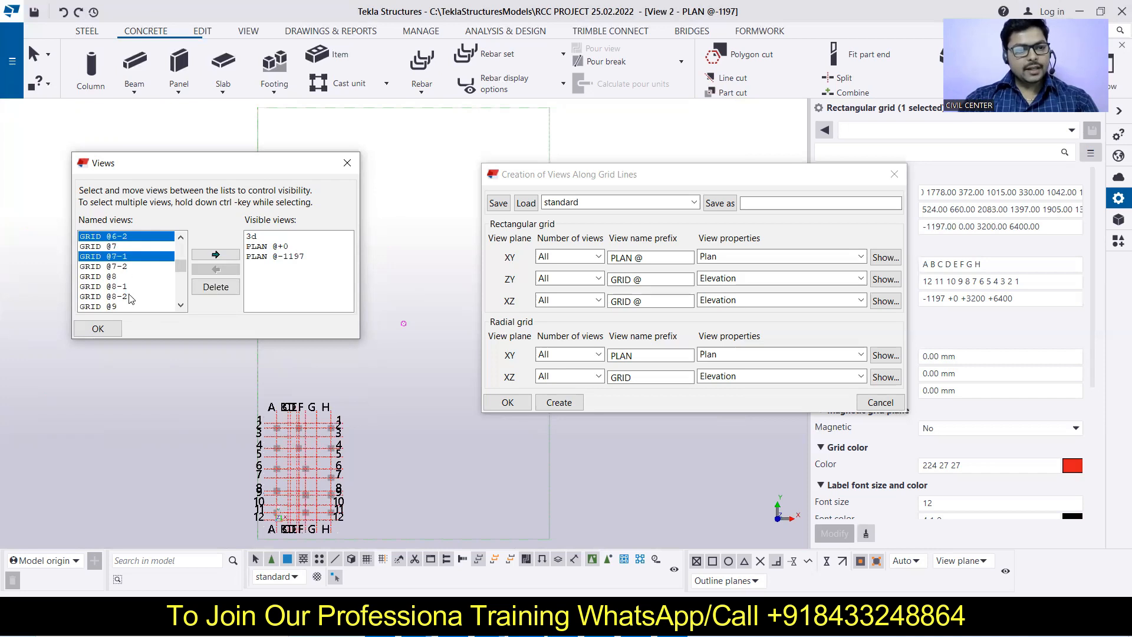
left_click(121, 266, "ctrl")
left_click(121, 287, "ctrl")
left_click(124, 296, "ctrl")
scroll(124, 286, "down", 1)
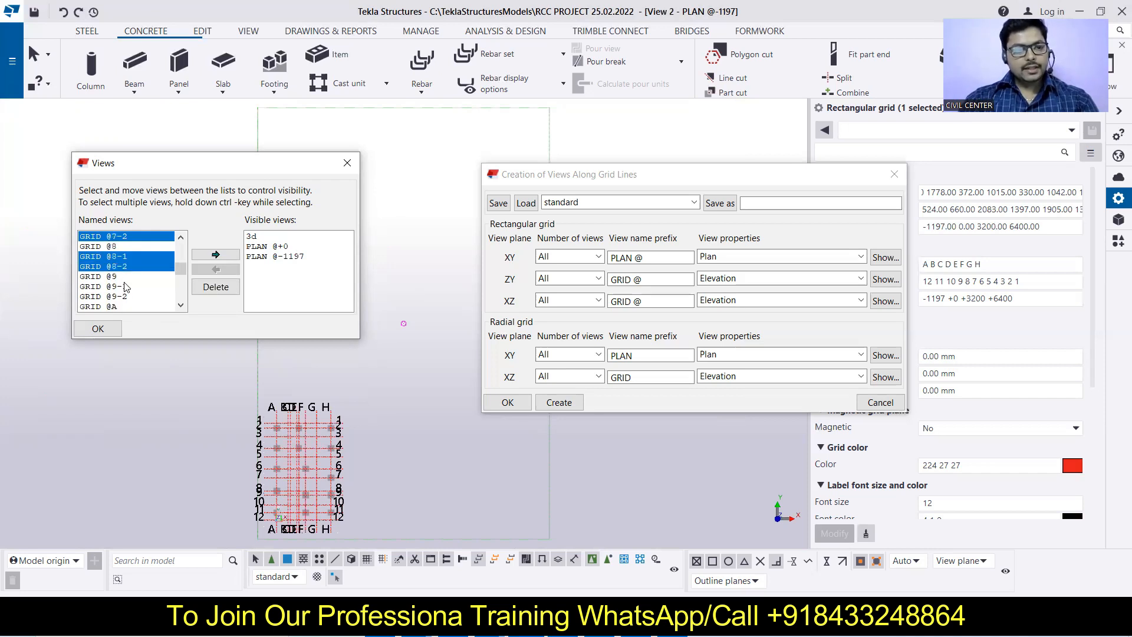
left_click(120, 286, "ctrl")
left_click(134, 296, "ctrl")
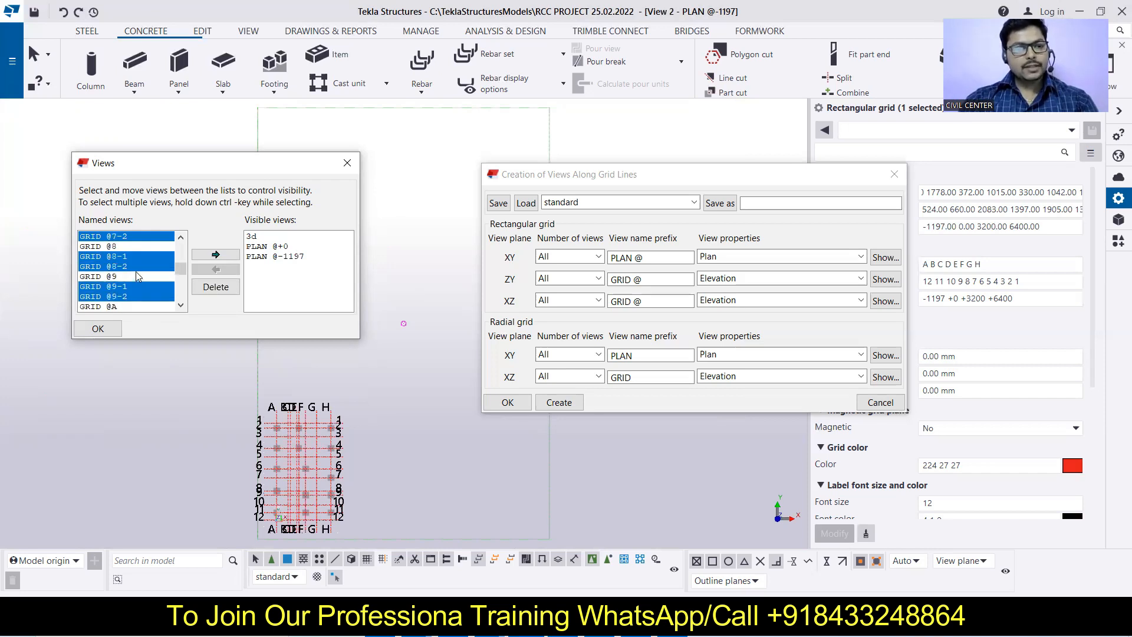
Step: Add the duplicate named views of grids A to F, from GRID @A-1 through GRID @F-2, to the selection
scroll(127, 266, "down", 2)
left_click(118, 256, "ctrl")
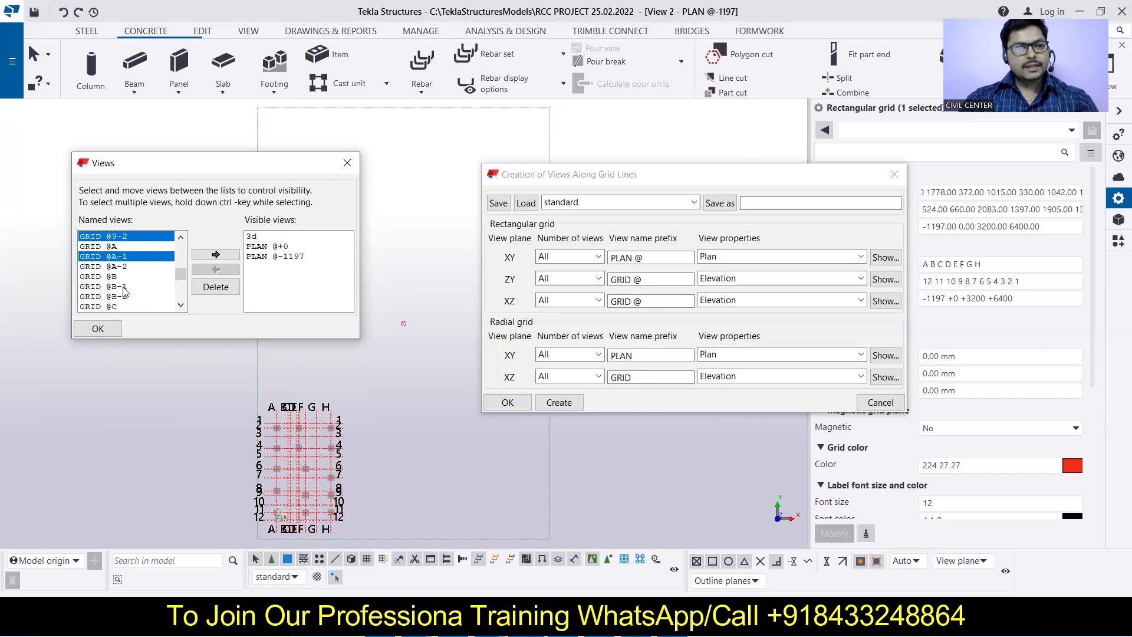
left_click(118, 267, "ctrl")
left_click_drag(124, 294, 122, 290, "ctrl")
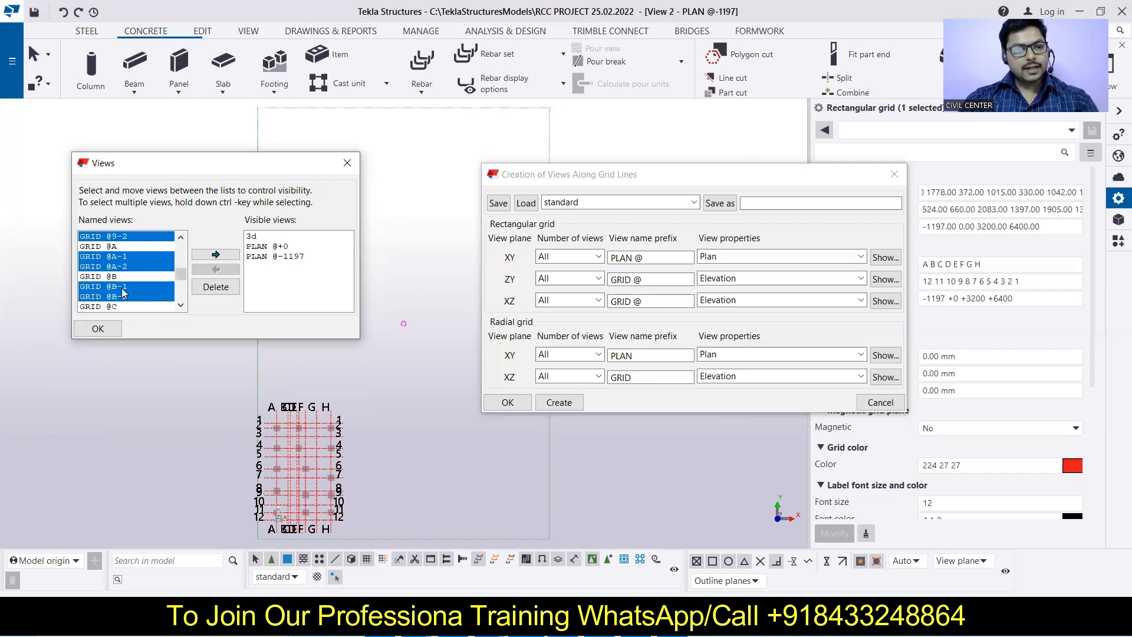
scroll(124, 291, "down", 2)
left_click(126, 257, "ctrl")
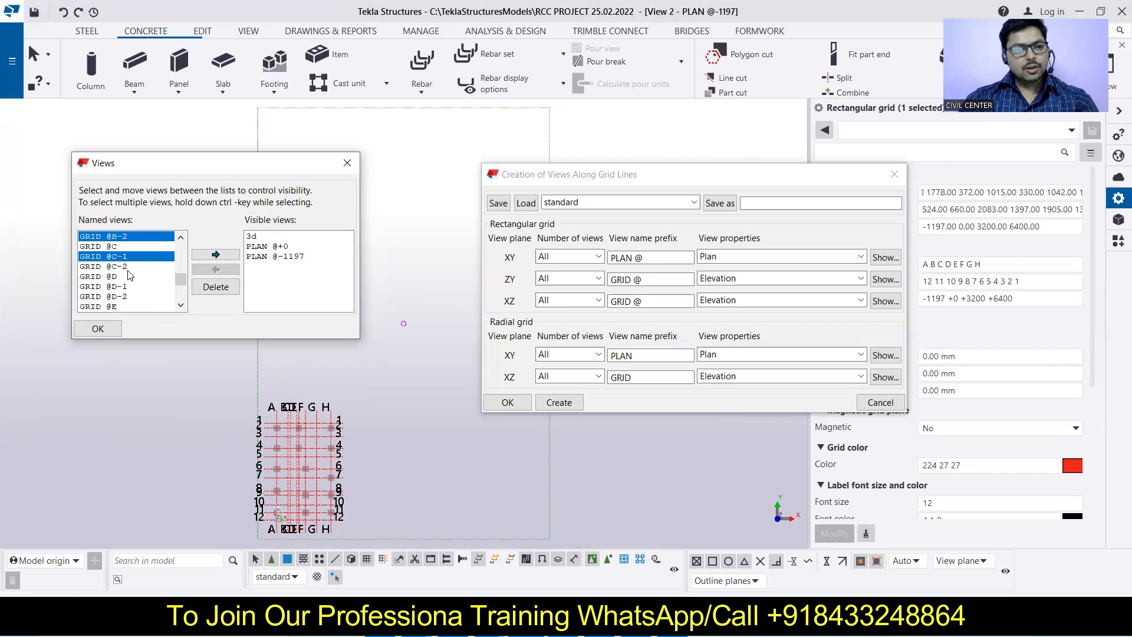
left_click(125, 266, "ctrl")
left_click(121, 287, "ctrl")
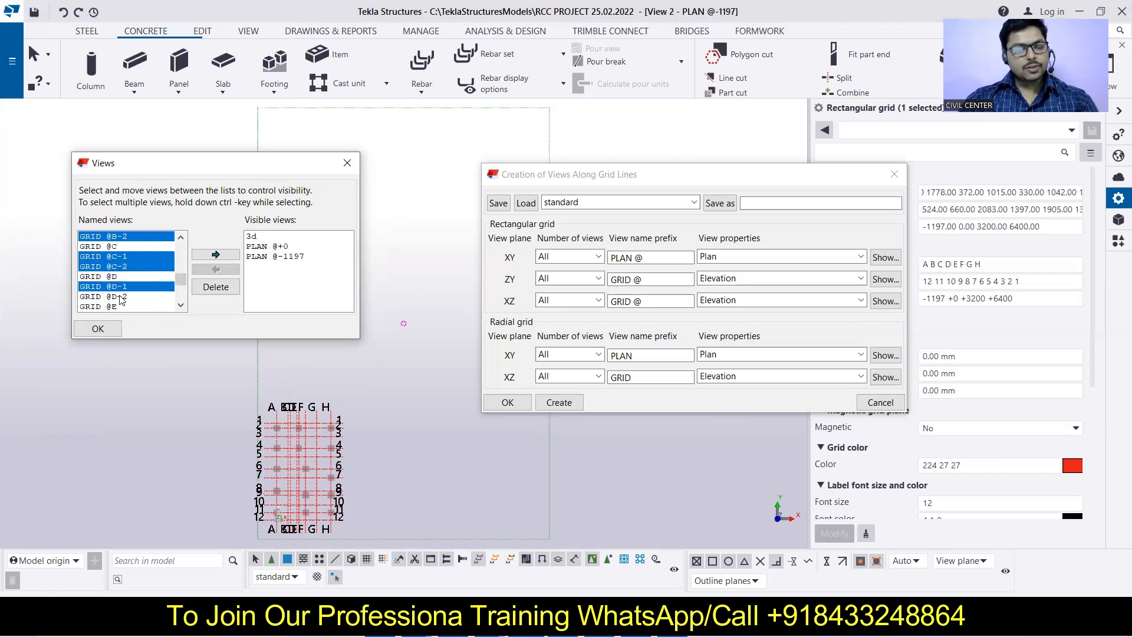
left_click(120, 296, "ctrl")
scroll(120, 285, "down", 1)
scroll(124, 267, "down", 1)
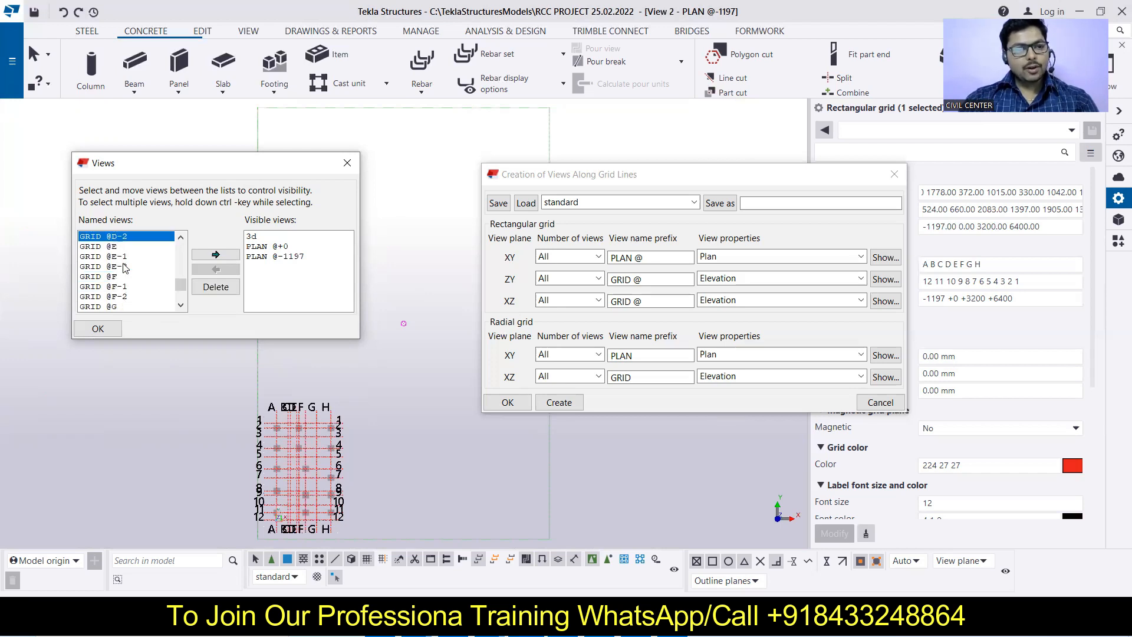
left_click(123, 257, "ctrl")
left_click(123, 267, "ctrl")
left_click(123, 296, "ctrl")
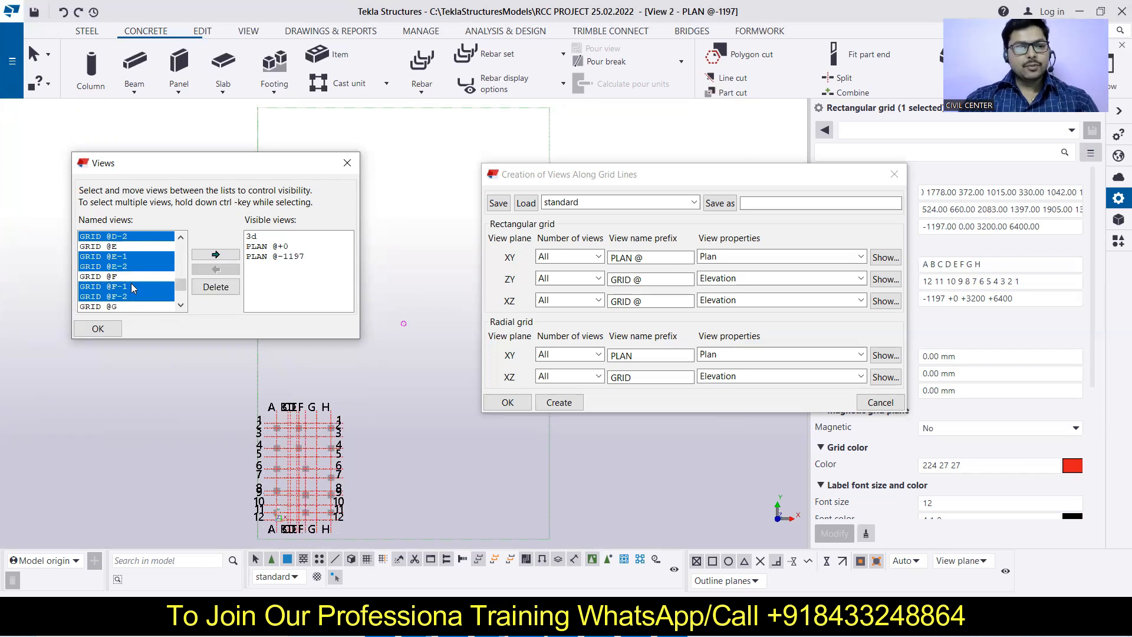
Step: Add the -1 and -2 duplicates of PLAN @+0, PLAN @+3200 and PLAN @+6400, delete all selected views, and close the view dialogs
scroll(125, 277, "down", 2)
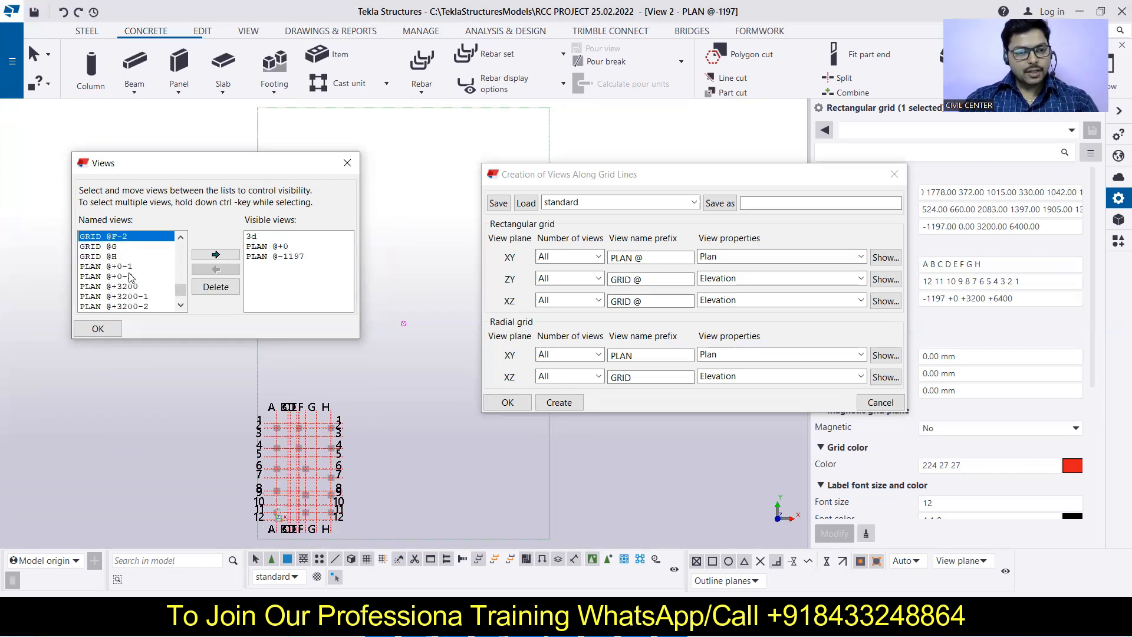
left_click(131, 266, "ctrl")
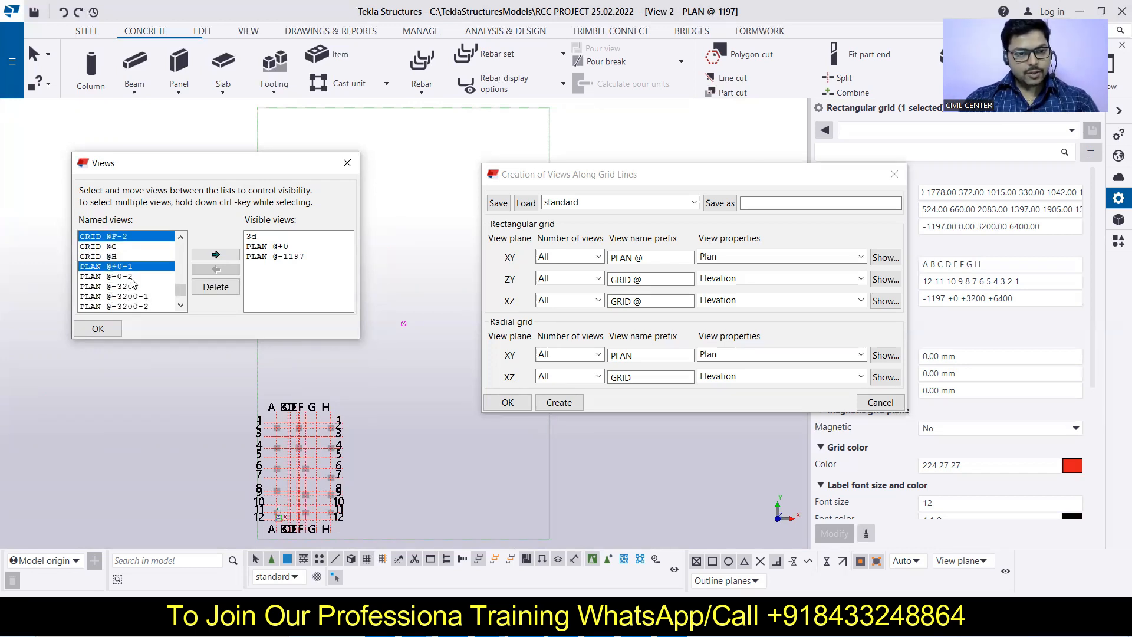
left_click(129, 277, "ctrl")
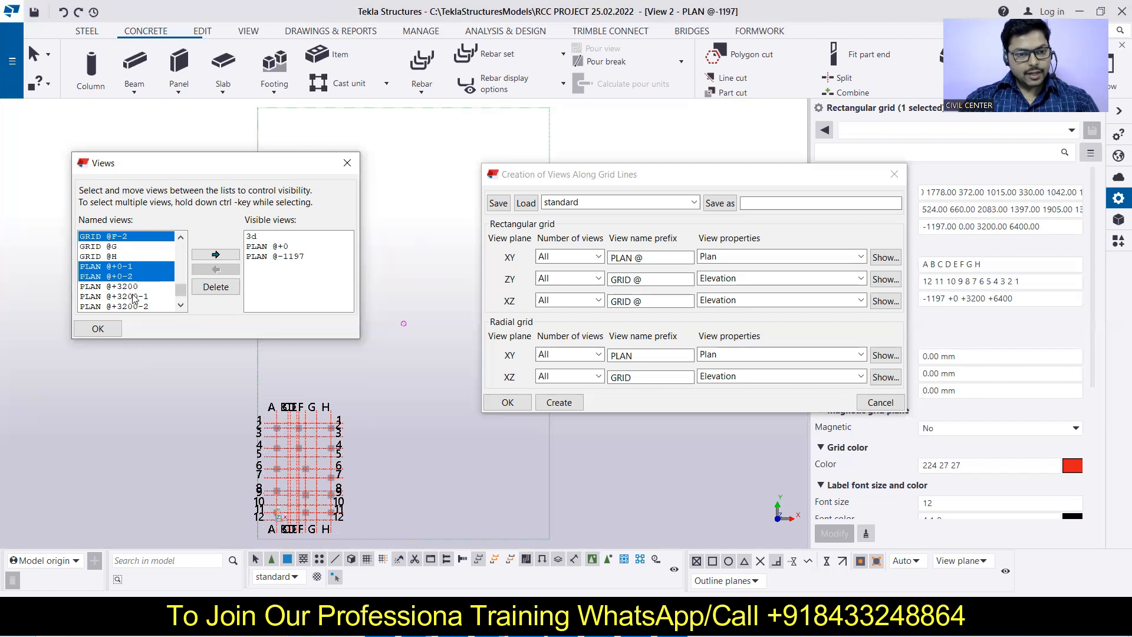
left_click(141, 297, "ctrl")
left_click(140, 306, "ctrl")
scroll(140, 289, "down", 1)
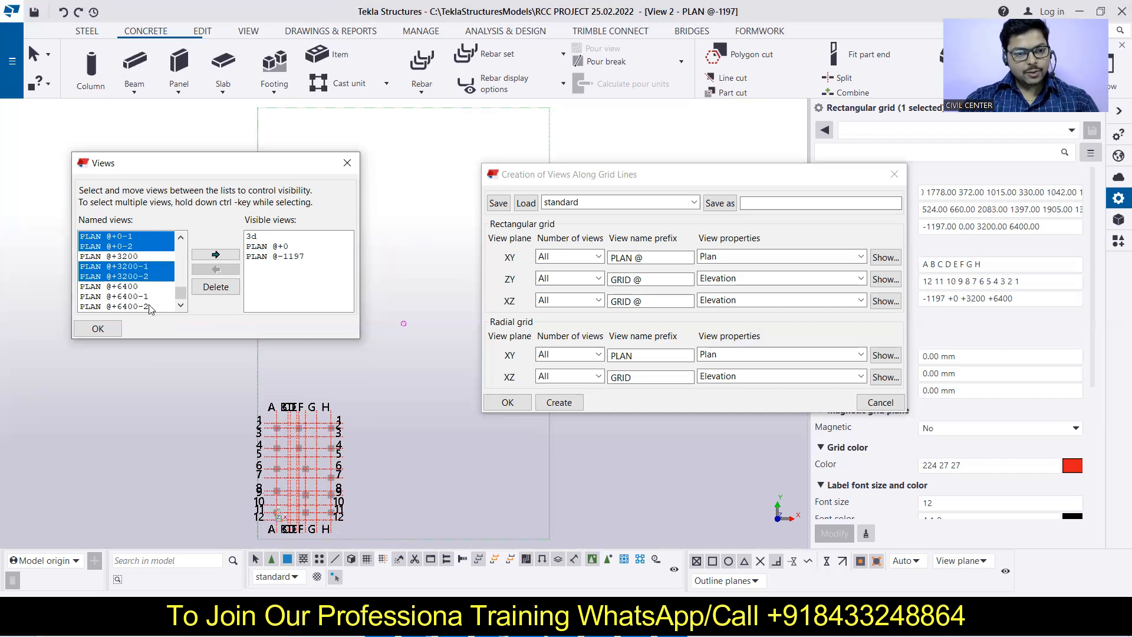
left_click(140, 296, "ctrl")
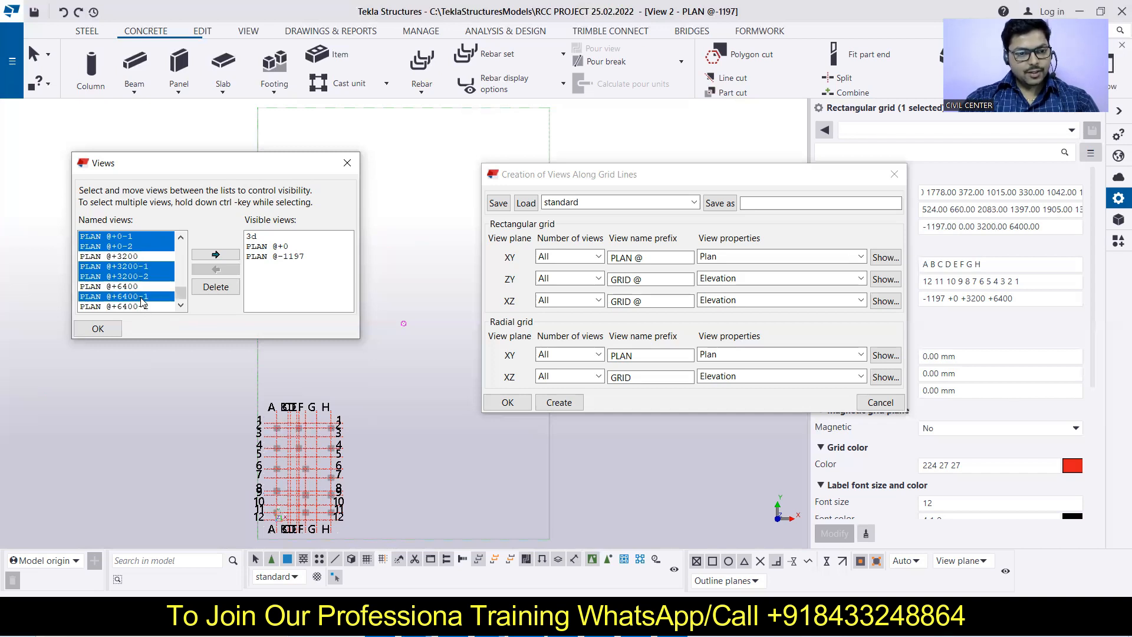
left_click(143, 306, "ctrl")
left_click(215, 287)
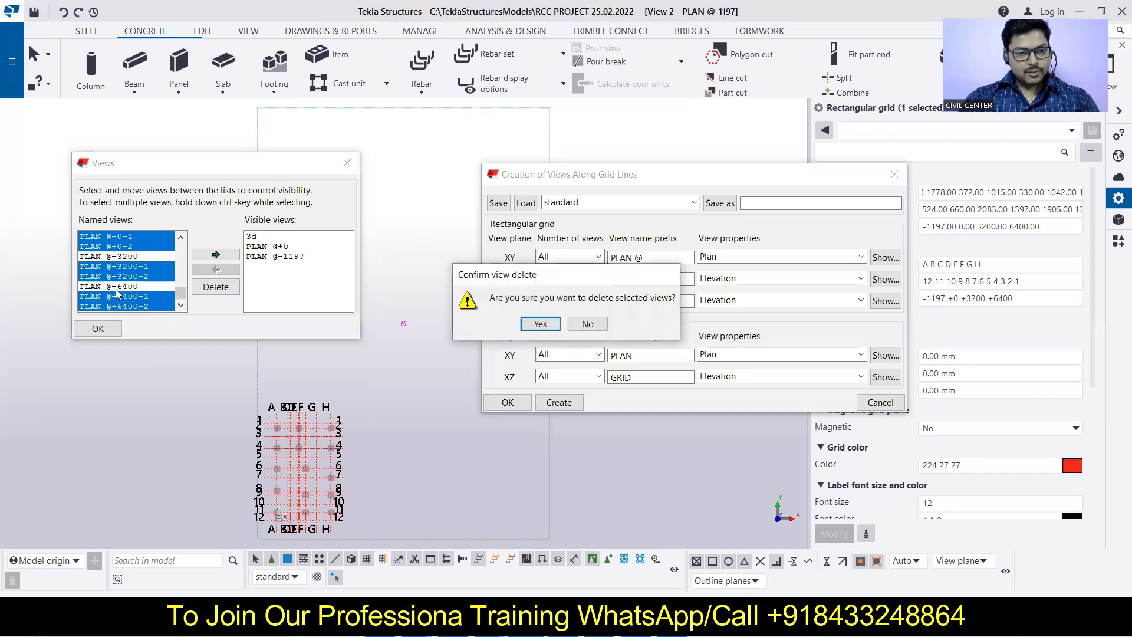
left_click(539, 324)
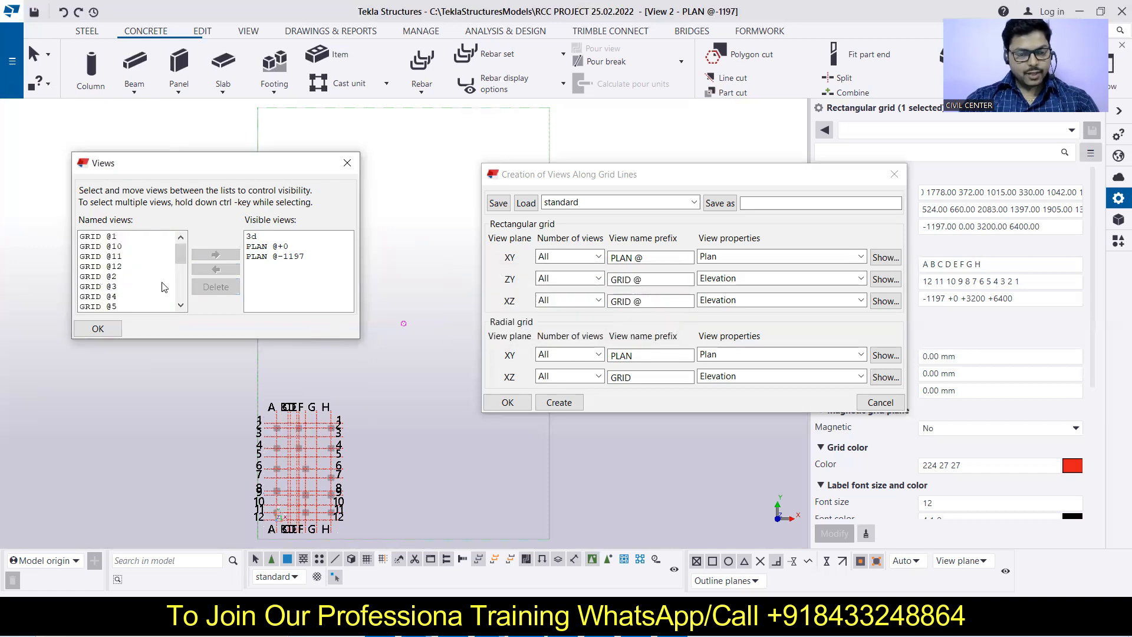
left_click(113, 331)
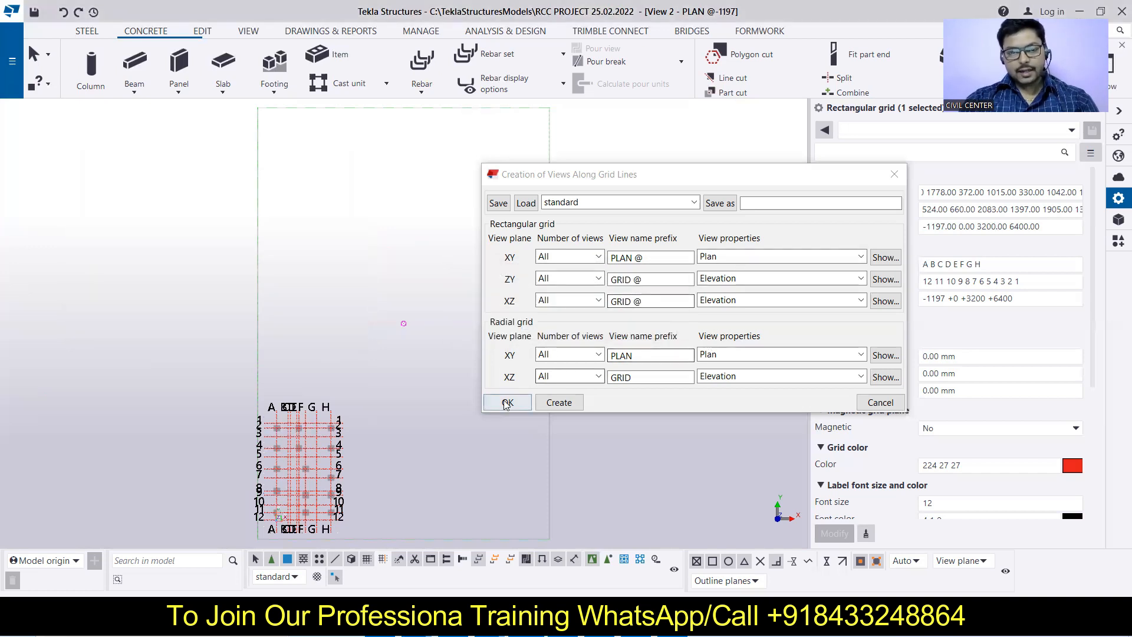
left_click(514, 370)
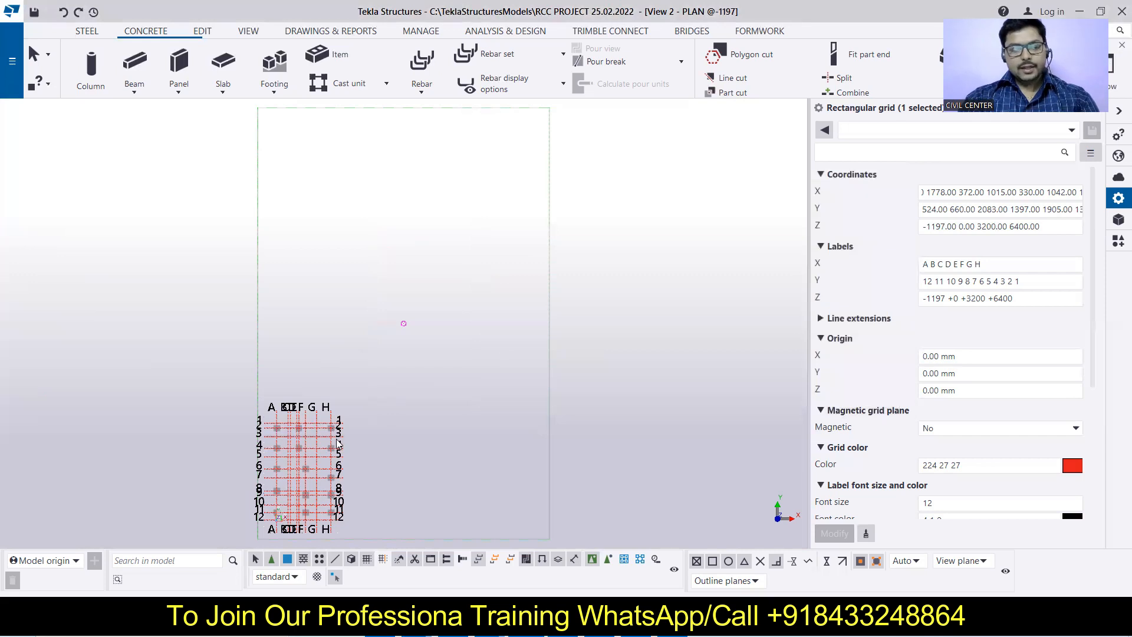
Step: Hide the grid properties pane to give the footing grid in PLAN @-1197 more room
left_click(1112, 65)
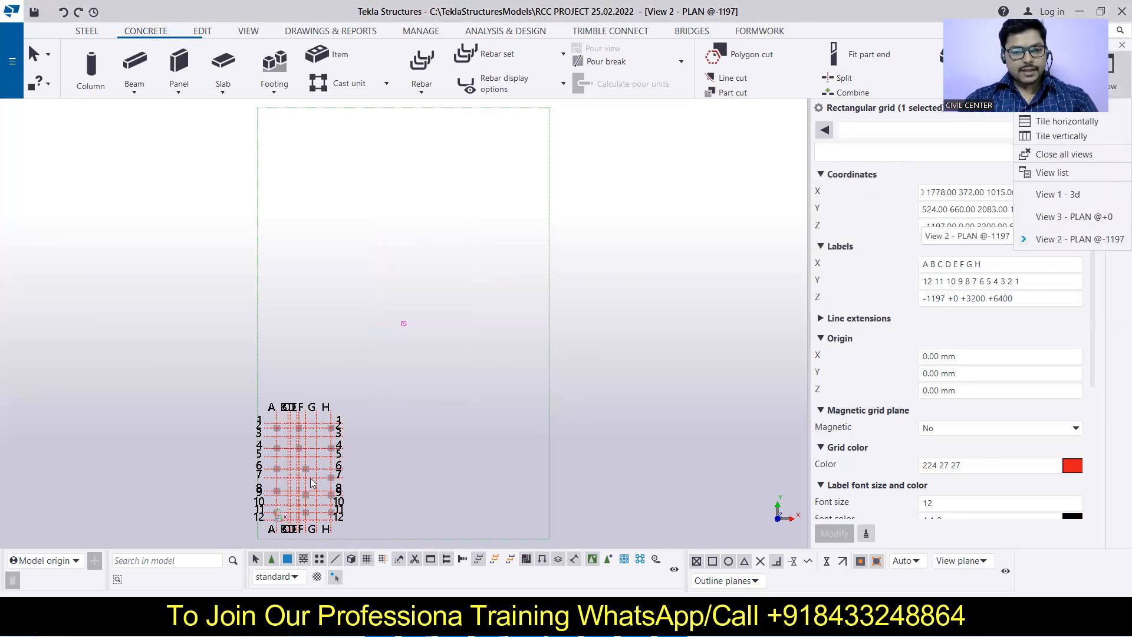
left_click(389, 364)
scroll(284, 472, "up", 7)
middle_click_drag(304, 438, 584, 303)
scroll(347, 285, "up", 2)
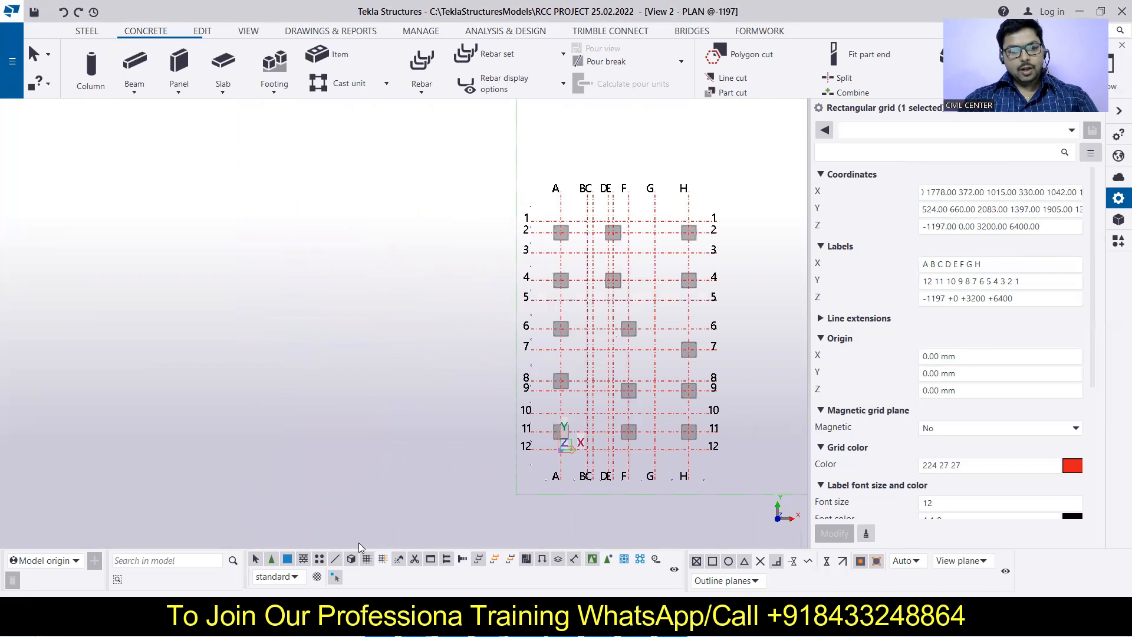
key("alt+Tab")
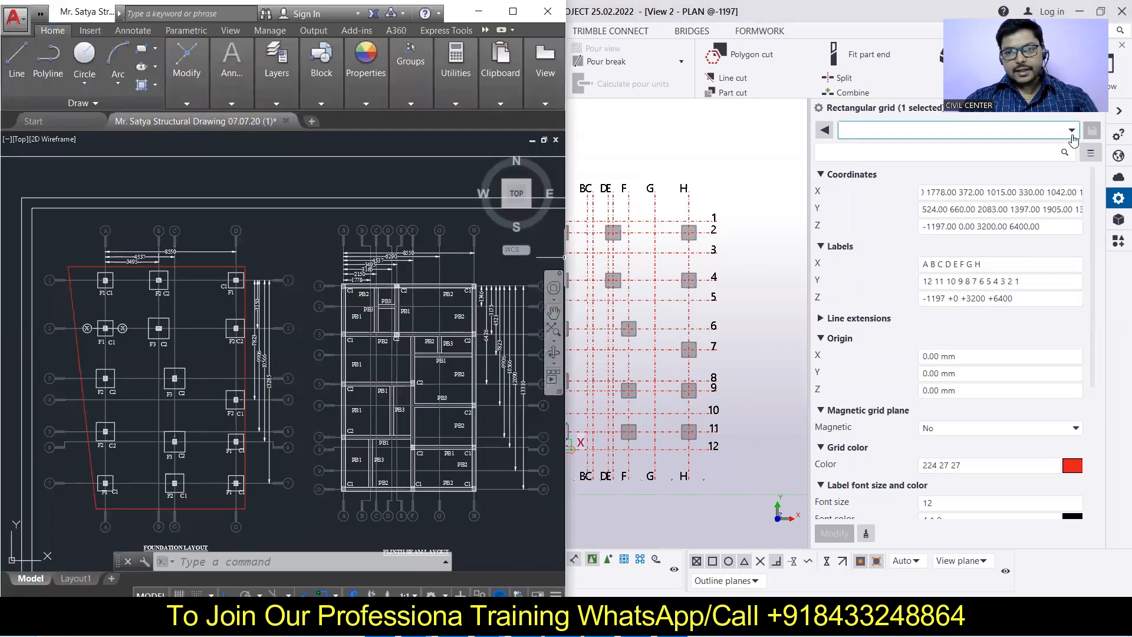
left_click(1109, 114)
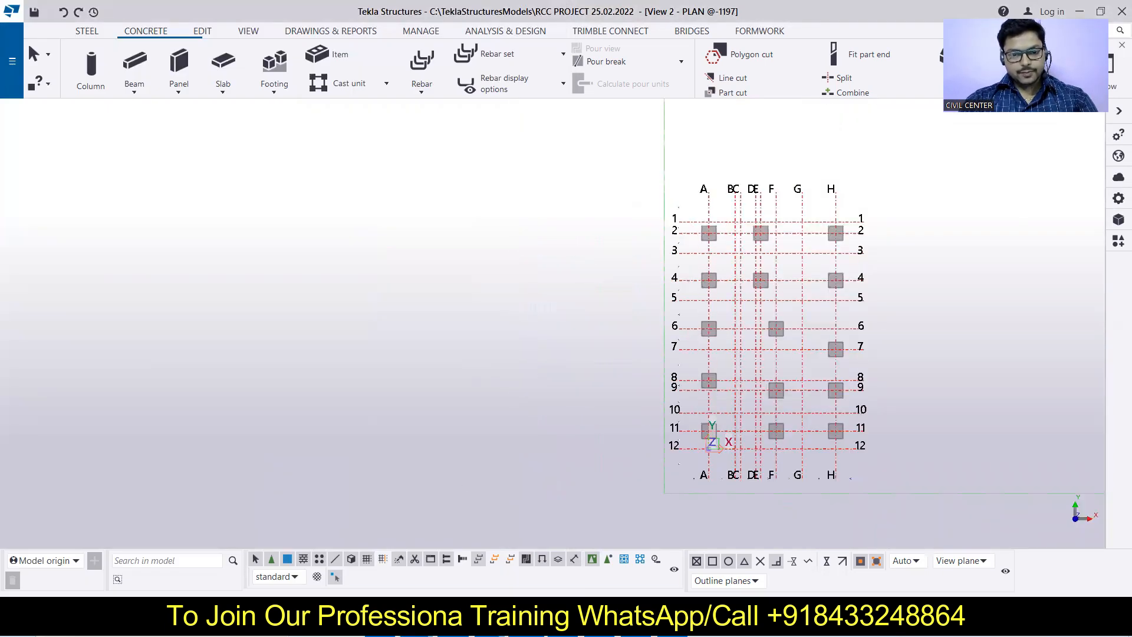
Step: Switch to the AutoCAD drawing and examine the sizes and depths of footings F1, F2 and F3 in the Schedule of Footing
key("alt+Tab")
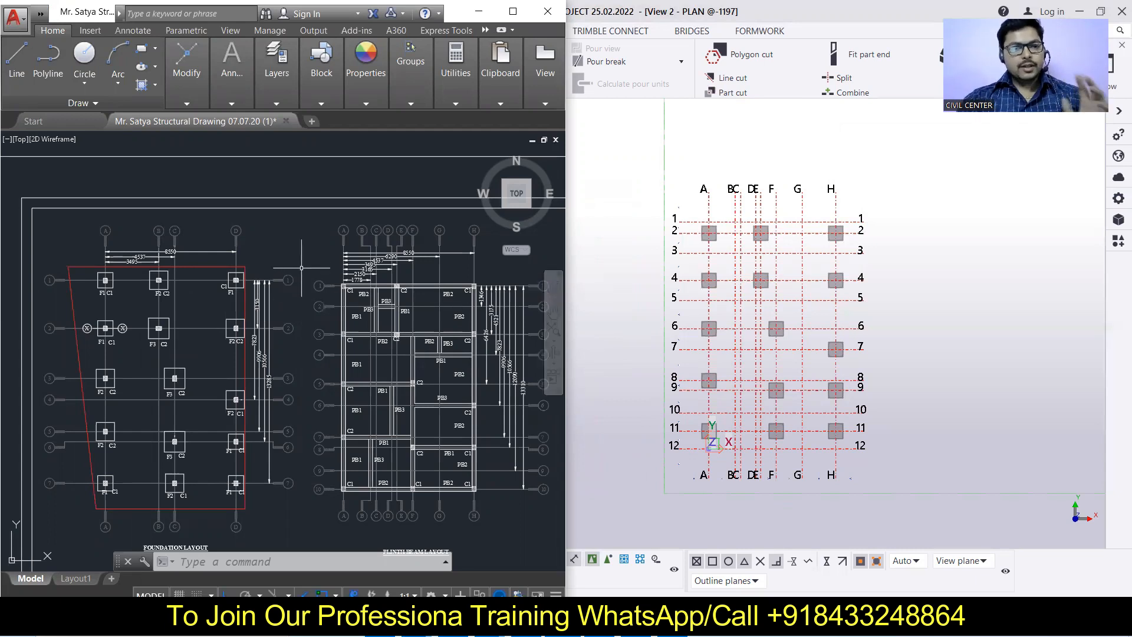
scroll(311, 333, "down", 5)
scroll(312, 333, "up", 10)
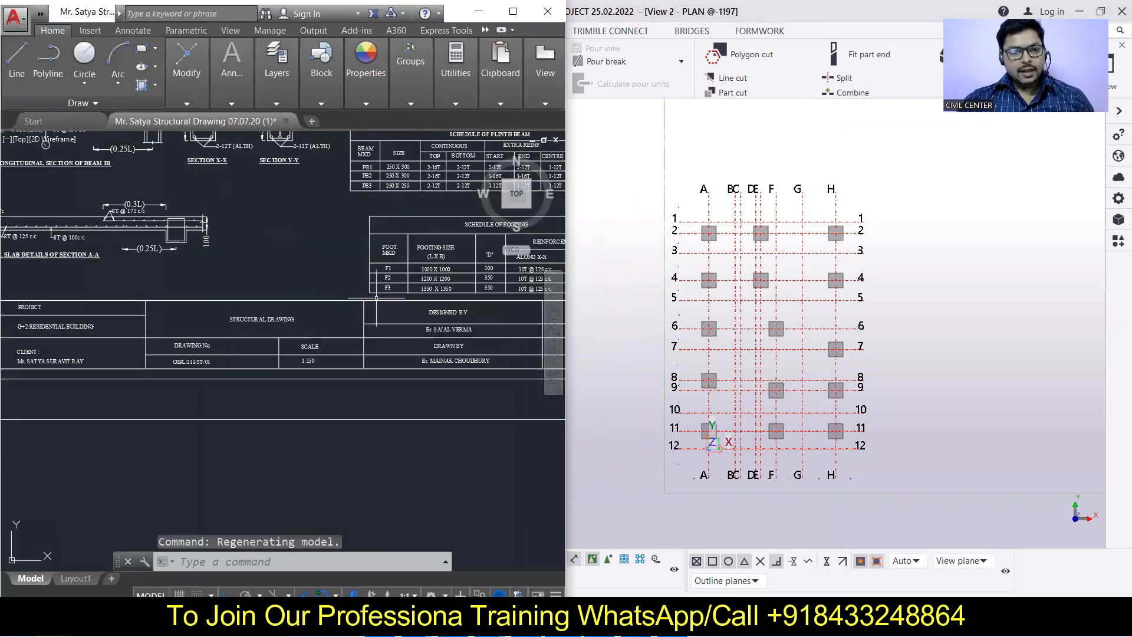
scroll(245, 335, "up", 5)
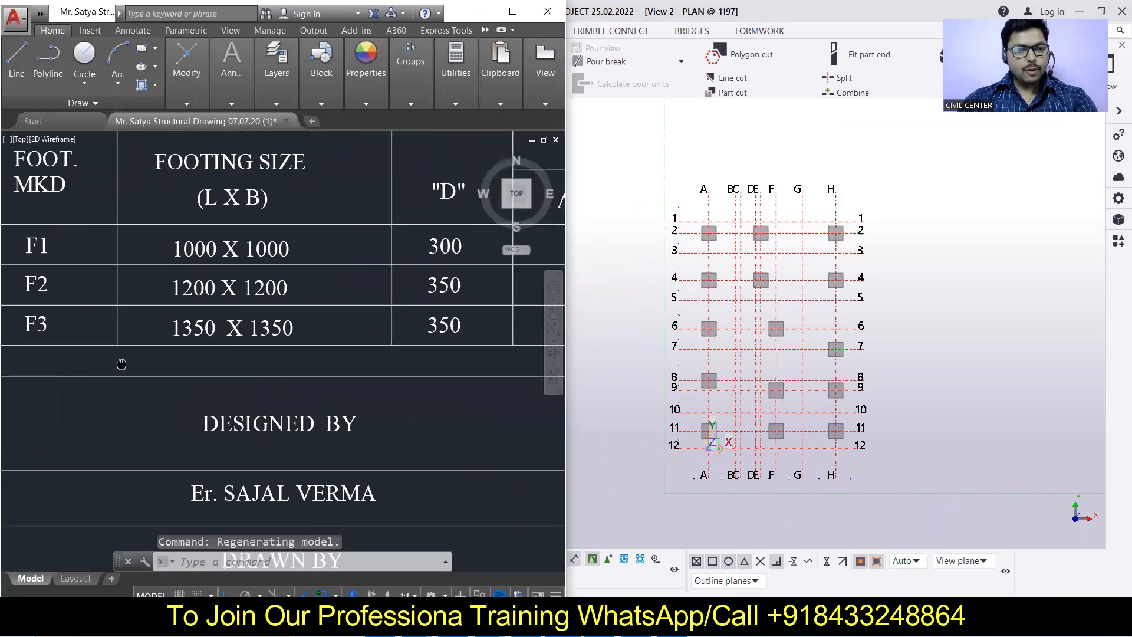
scroll(120, 368, "down", 3)
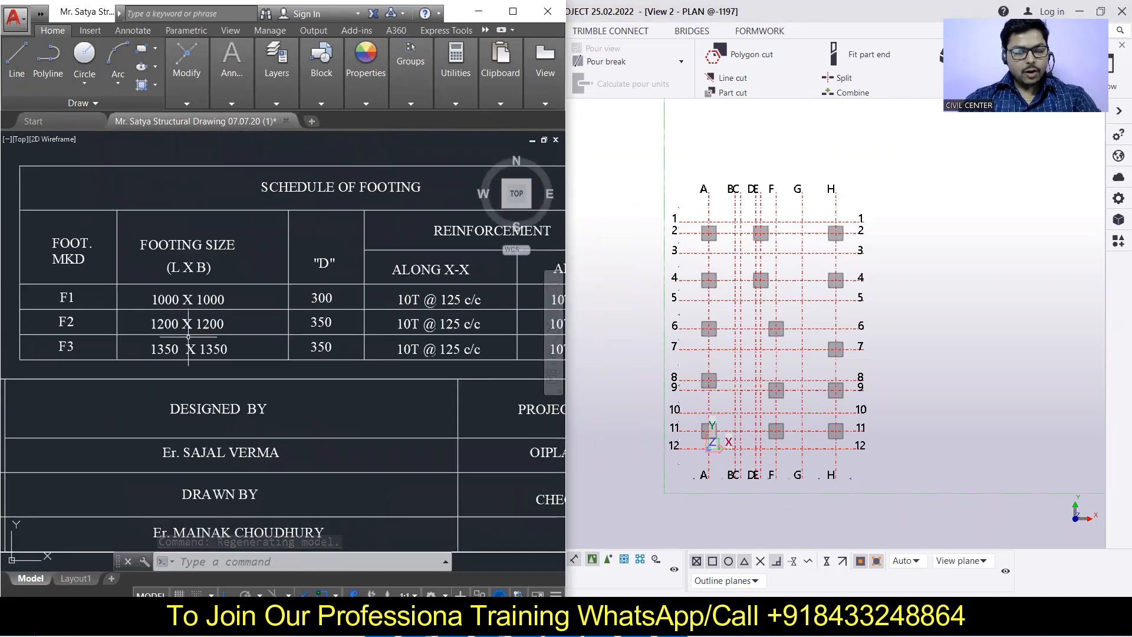
scroll(177, 333, "up", 3)
middle_click_drag(184, 333, 76, 350)
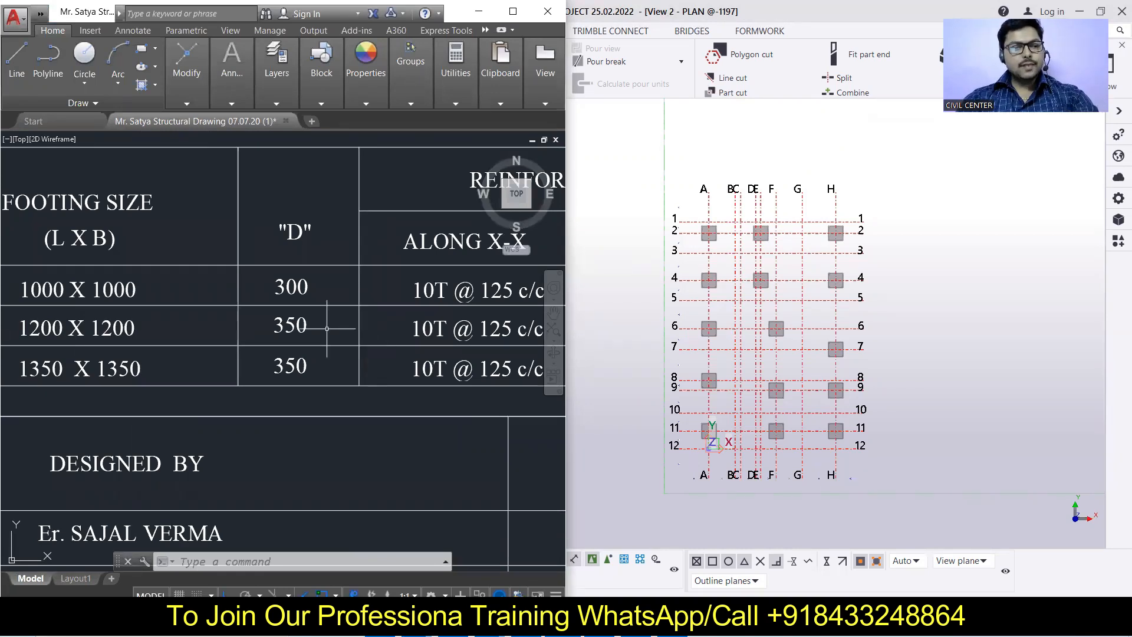
scroll(156, 330, "down", 3)
scroll(166, 313, "up", 3)
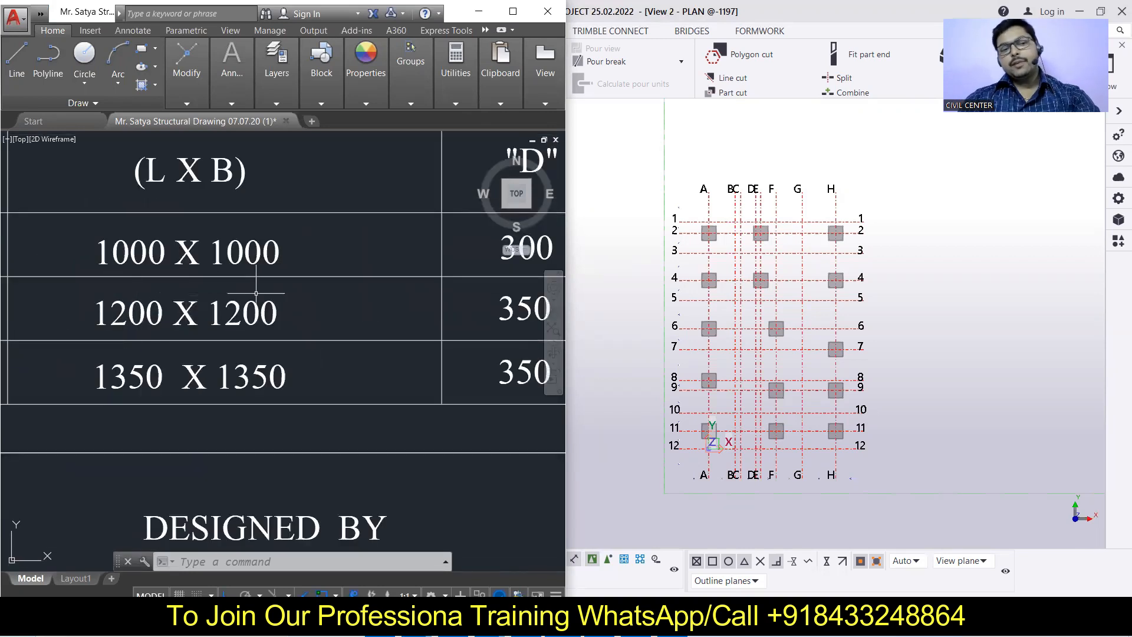
scroll(279, 306, "down", 2)
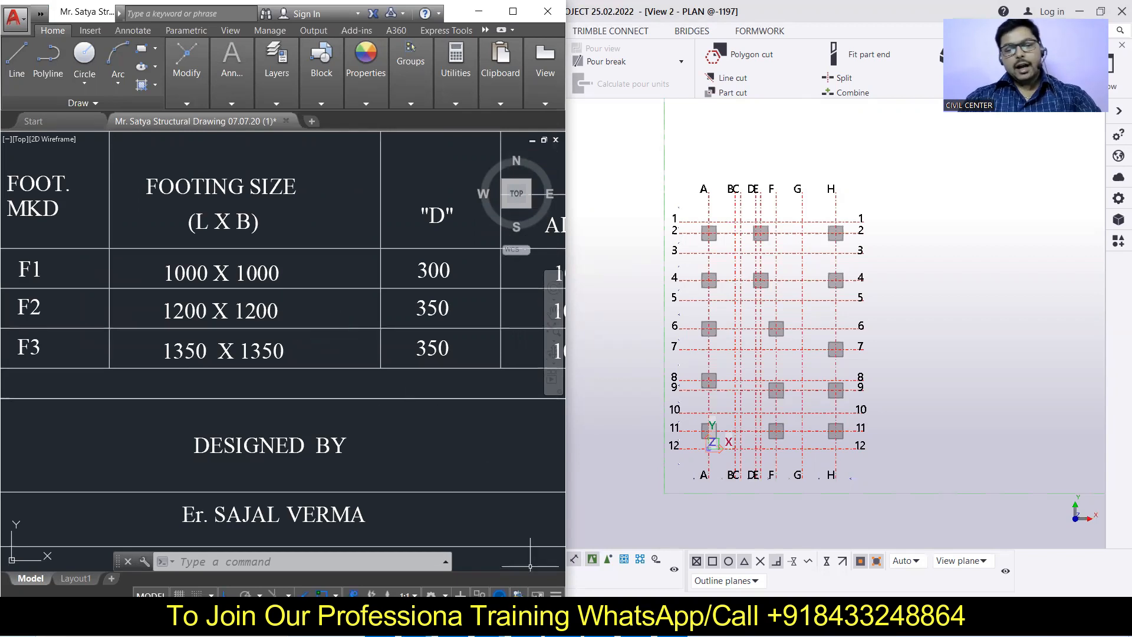
Step: Switch to Calculator, subtract the 350 footing depth from 1197, and put Calculator away
key("alt+Tab")
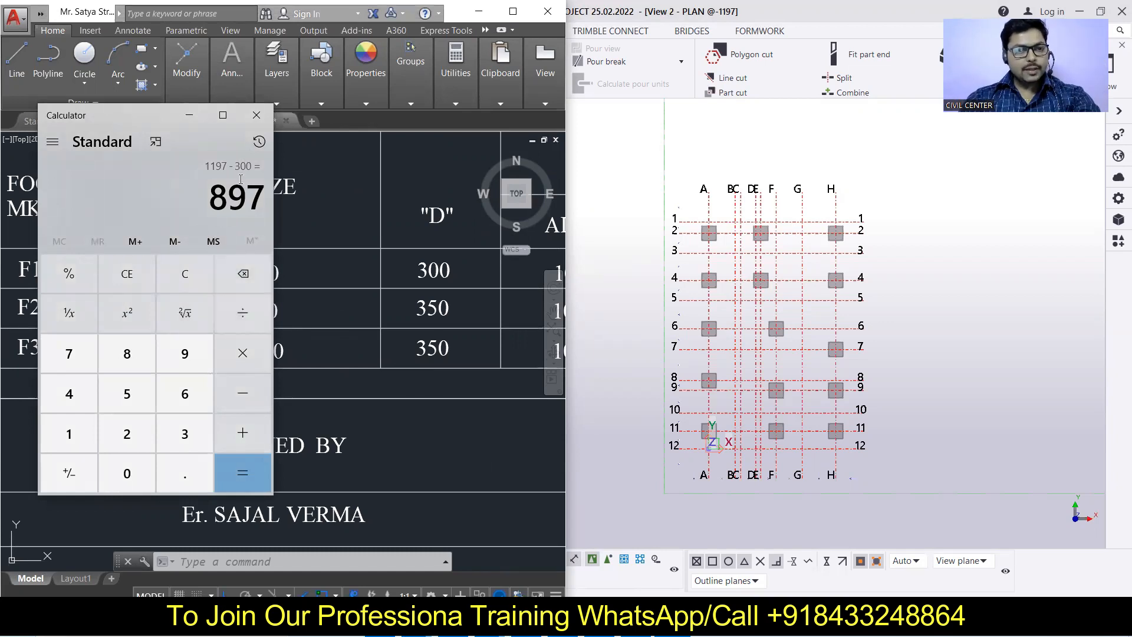
left_click(241, 275)
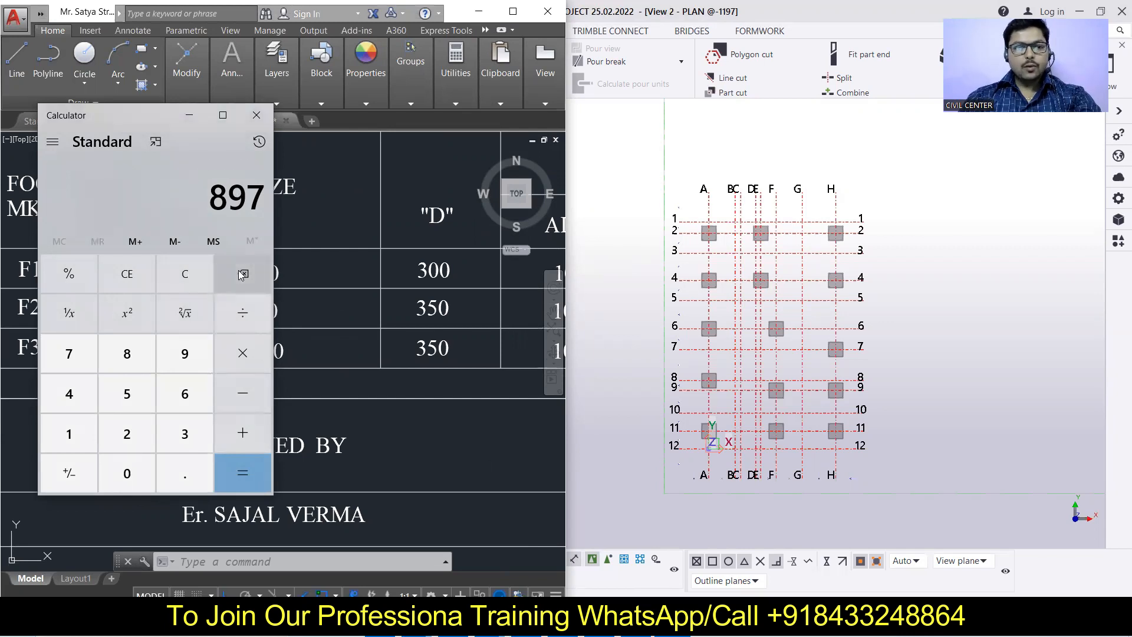
left_click(183, 276)
type("1197 - ")
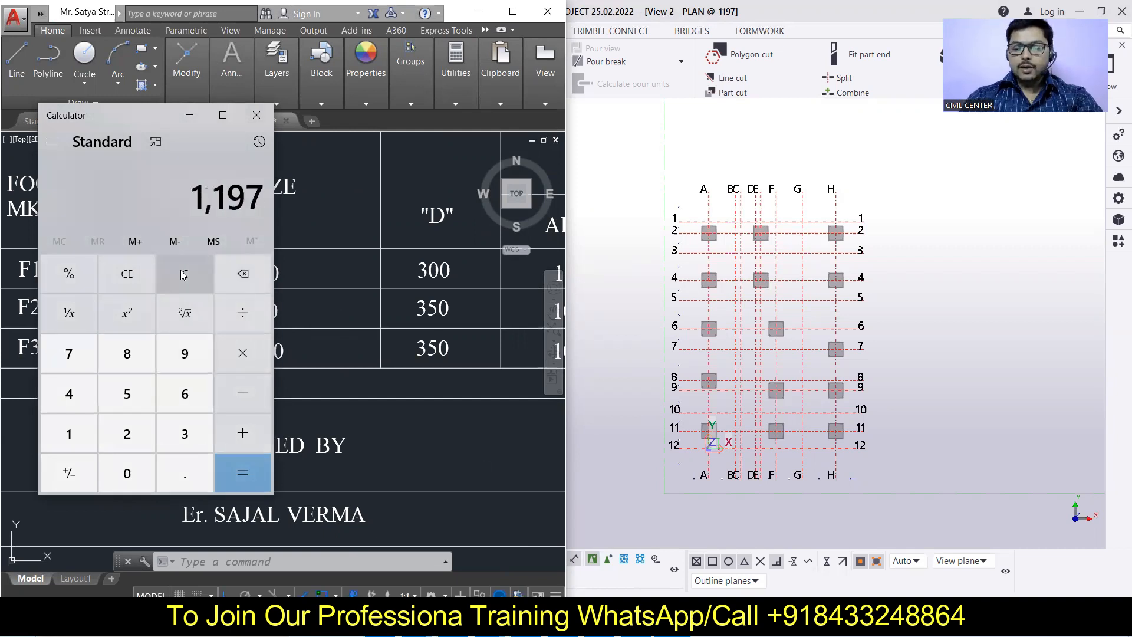
type("35")
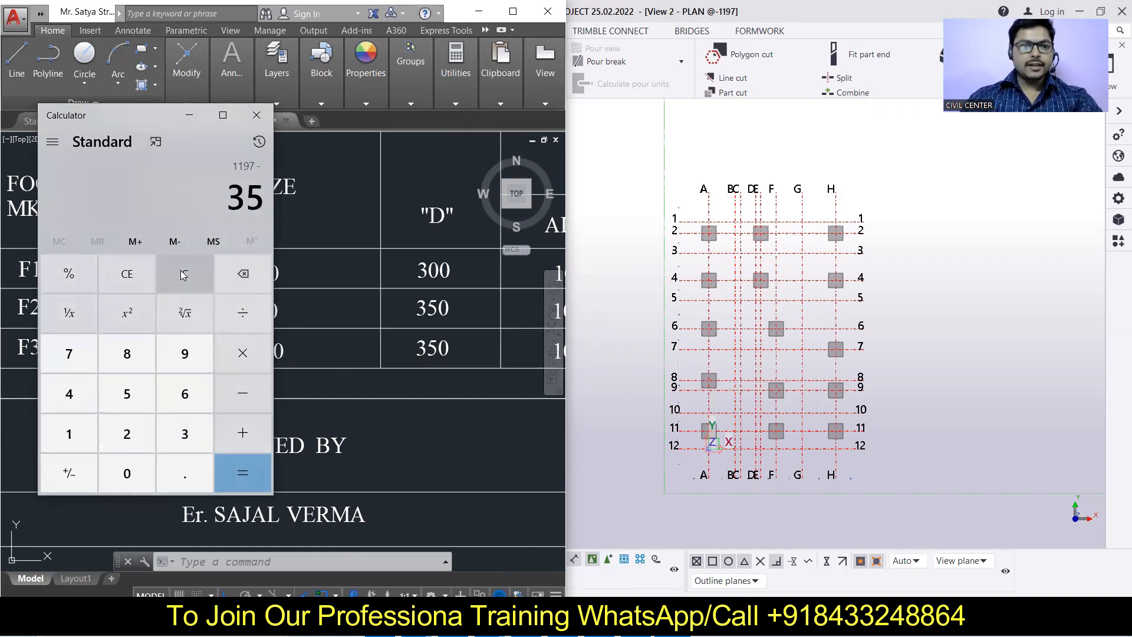
type("0")
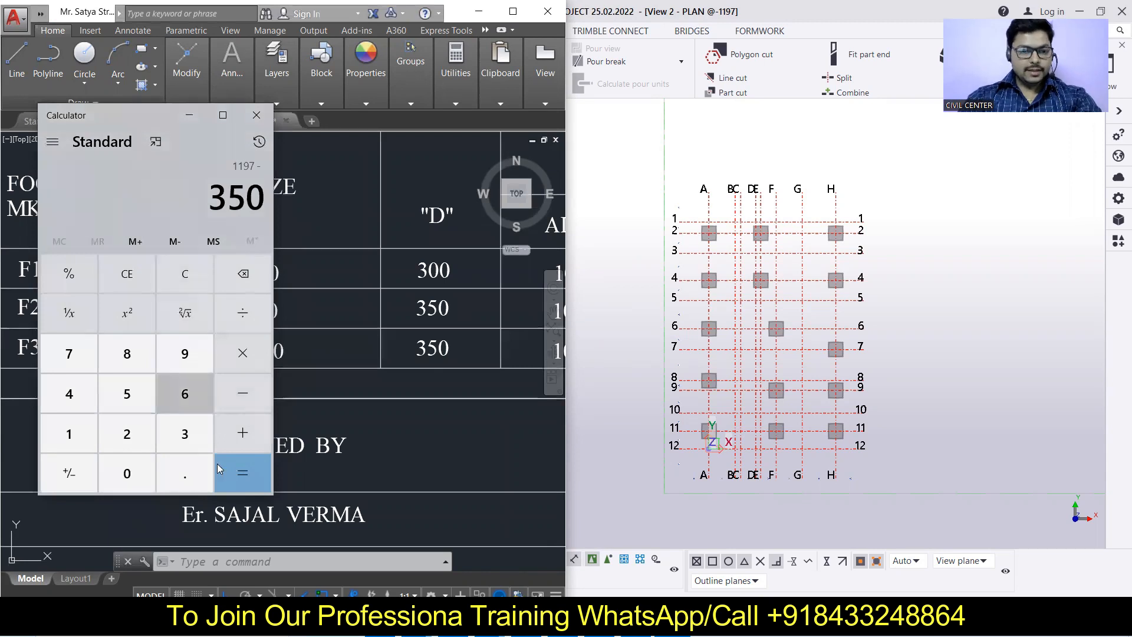
left_click(234, 470)
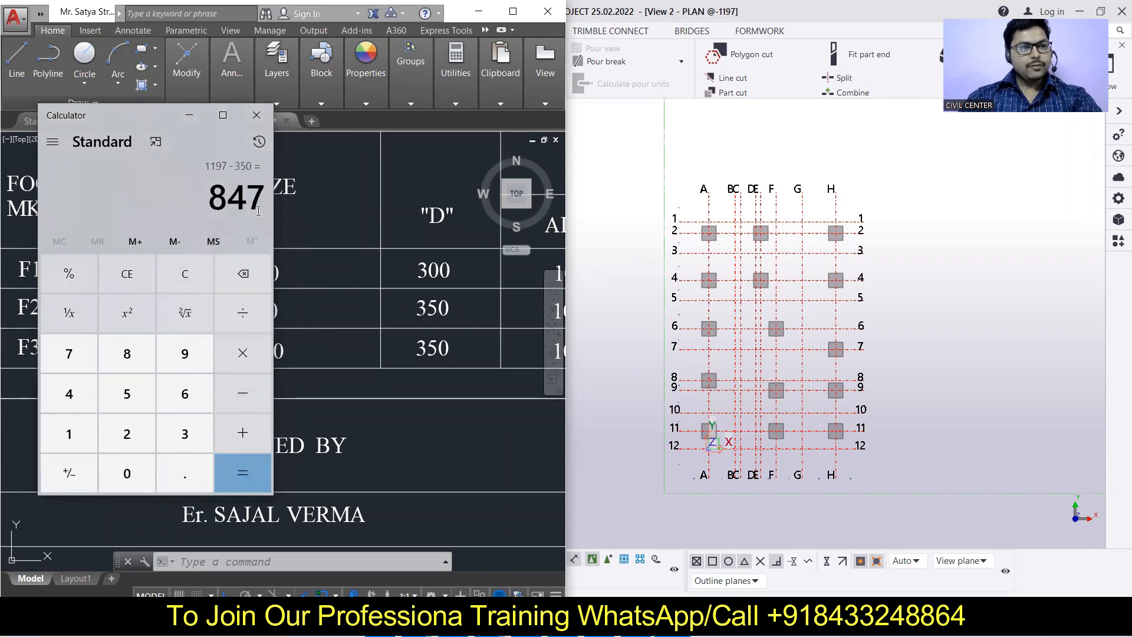
left_click(194, 117)
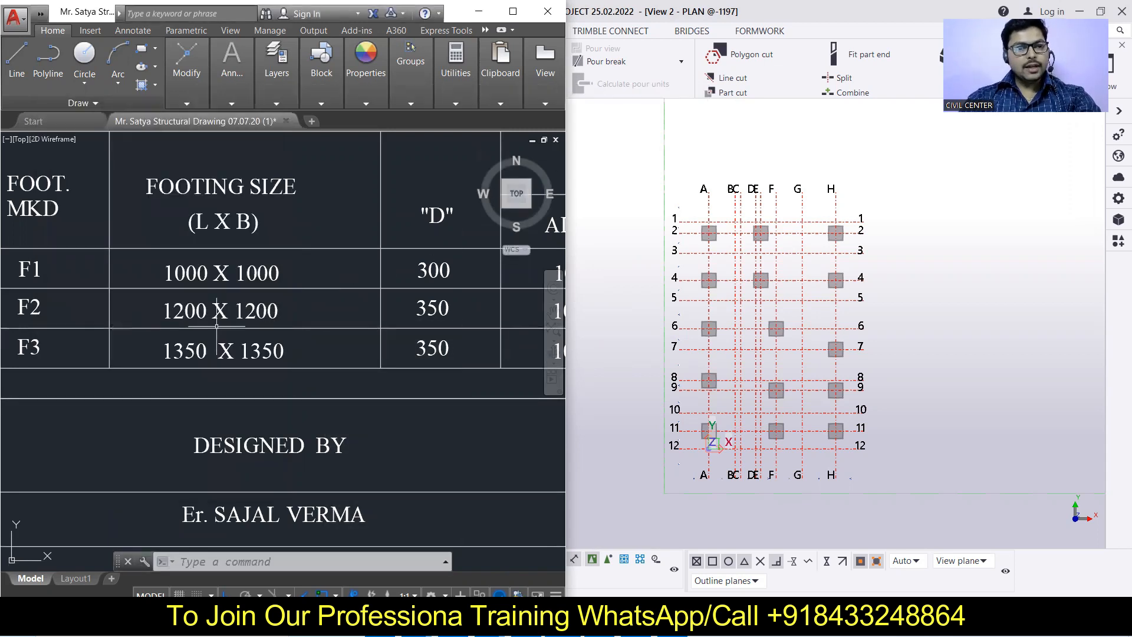
Step: Find the foundation layout in the AutoCAD drawing and examine the footing marks at its grid intersections
scroll(302, 345, "down", 5)
middle_click_drag(302, 345, 337, 404)
middle_click_drag(271, 331, 313, 389)
middle_click_drag(242, 262, 275, 392)
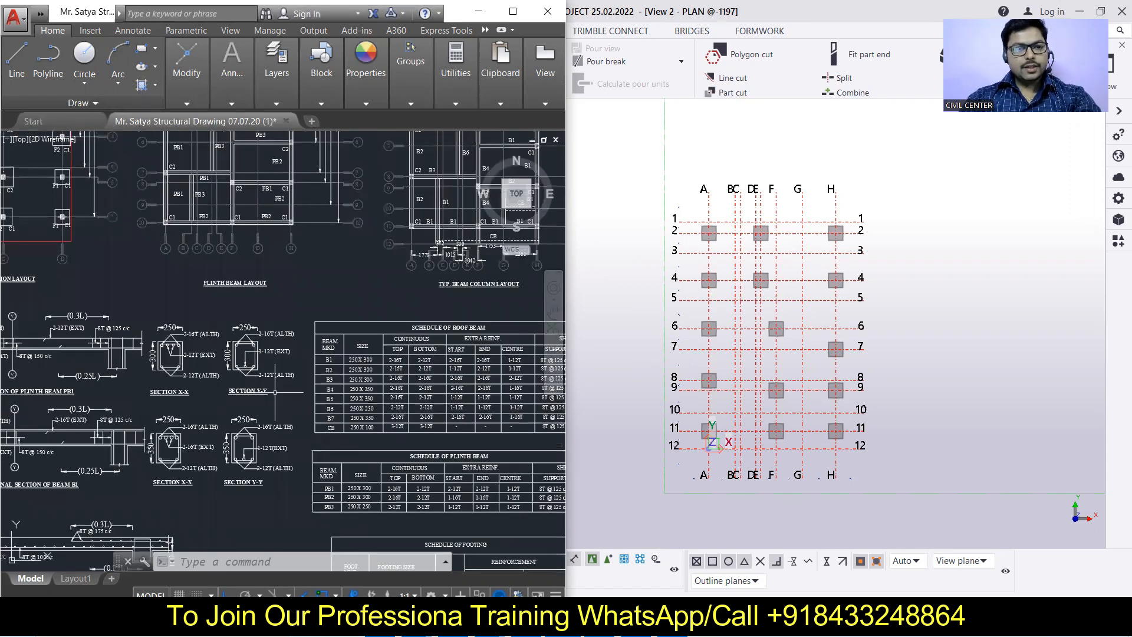
middle_click_drag(187, 278, 363, 452)
middle_click_drag(180, 250, 253, 261)
scroll(254, 260, "up", 2)
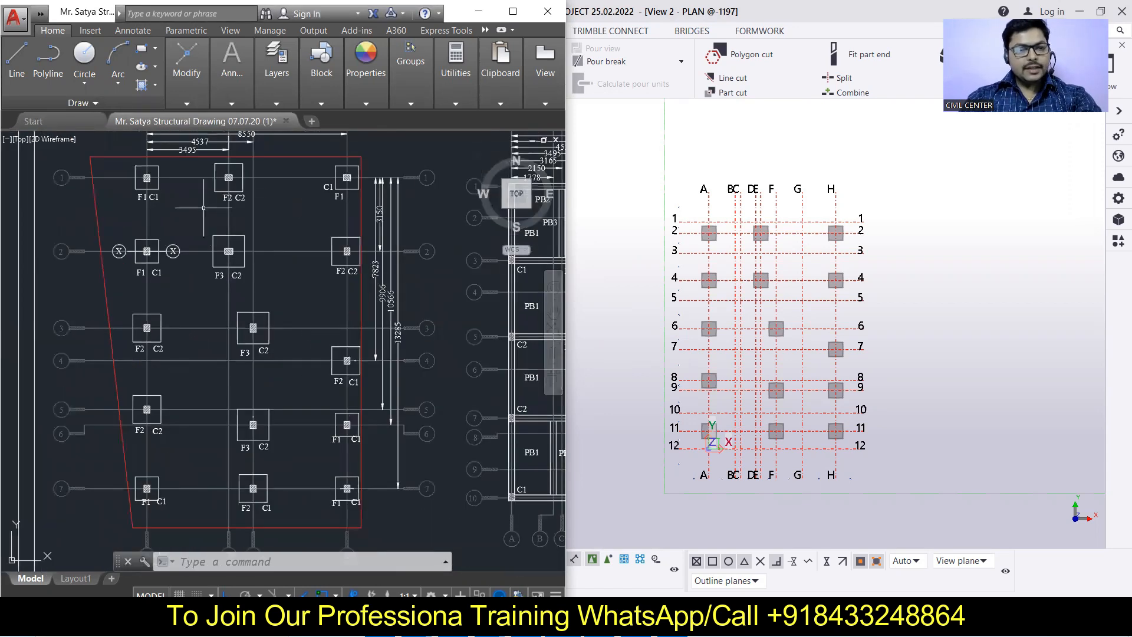
Step: Switch to Tekla Structures and arrange its PLAN @-1197 view beside the AutoCAD foundation layout
middle_click_drag(204, 208, 192, 225)
key("Escape")
key("Escape")
left_click(914, 192)
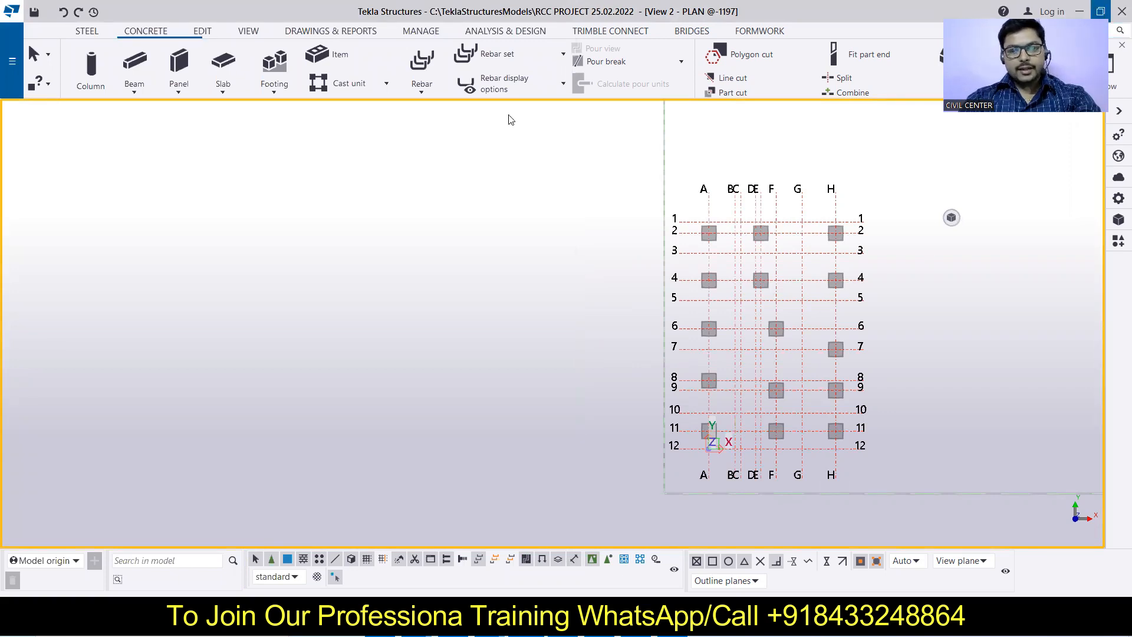
key("super+Right")
middle_click_drag(936, 344, 649, 293)
Step: Select the six pad footings marked F2 in the drawing, at grids E/2, H/4, A/6, H/7, A/8 and F/11
left_click(751, 180)
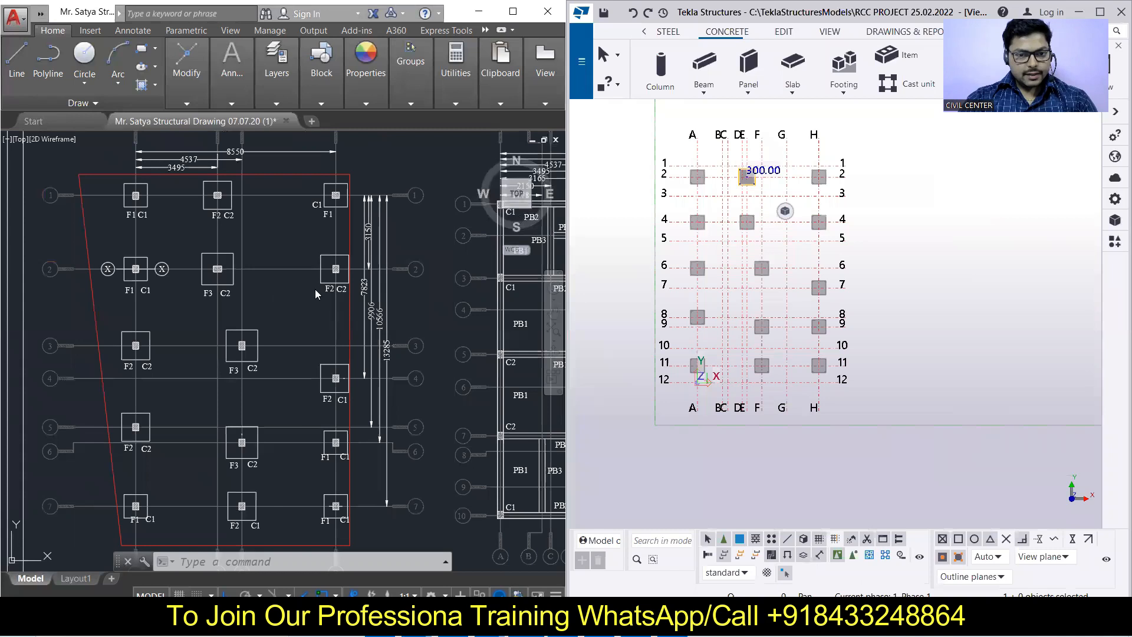
left_click(818, 222, "ctrl")
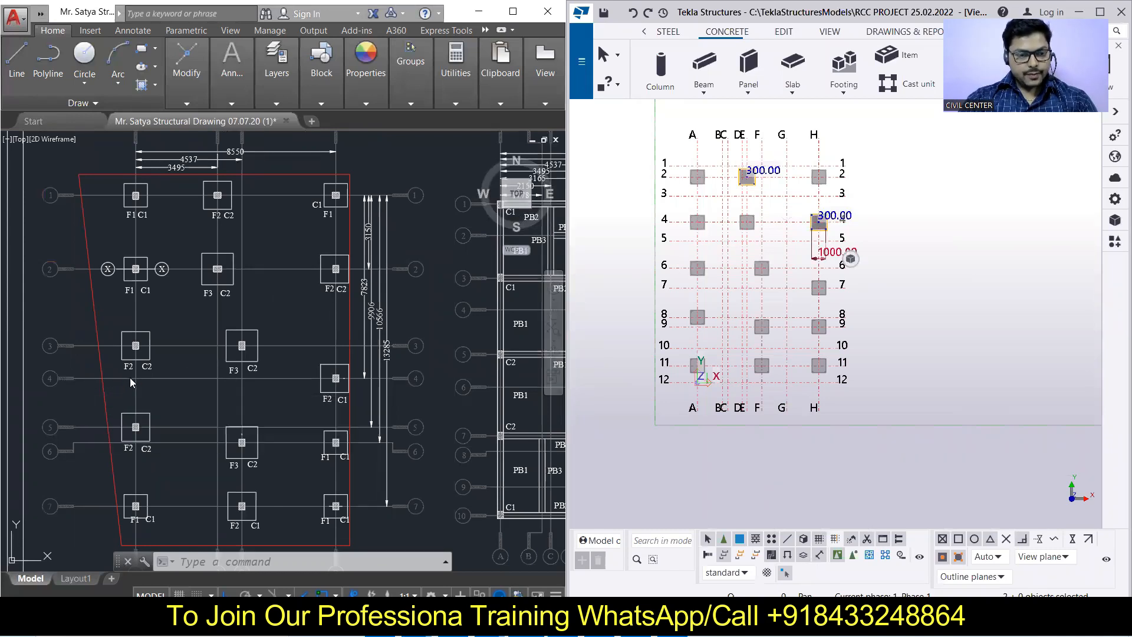
left_click(697, 268, "ctrl")
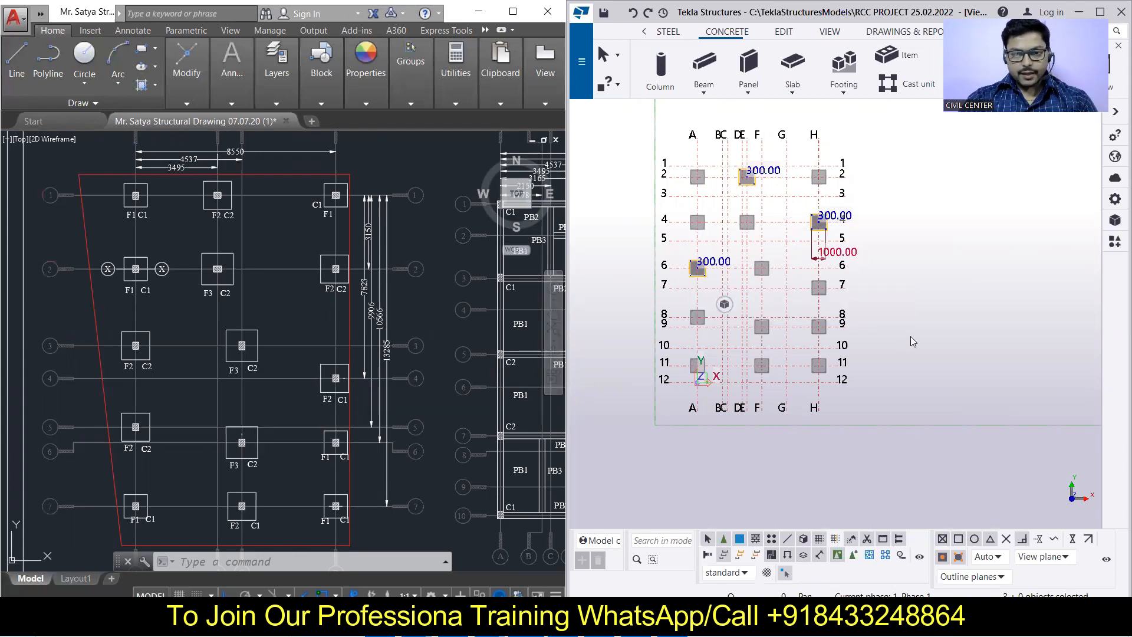
left_click(819, 287, "ctrl")
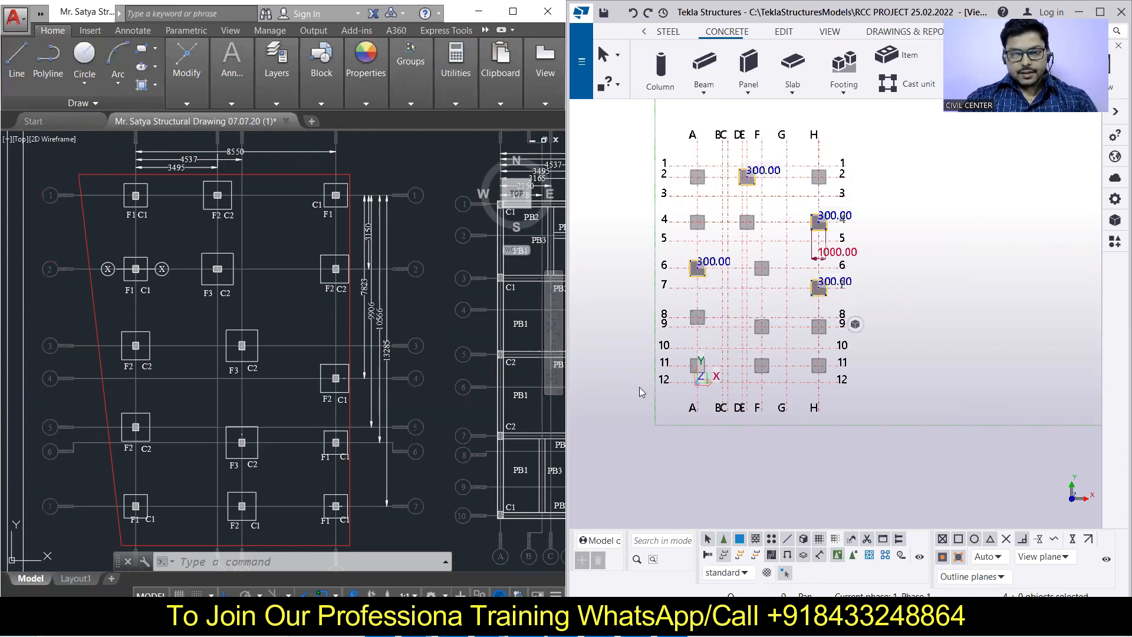
left_click(700, 320, "ctrl")
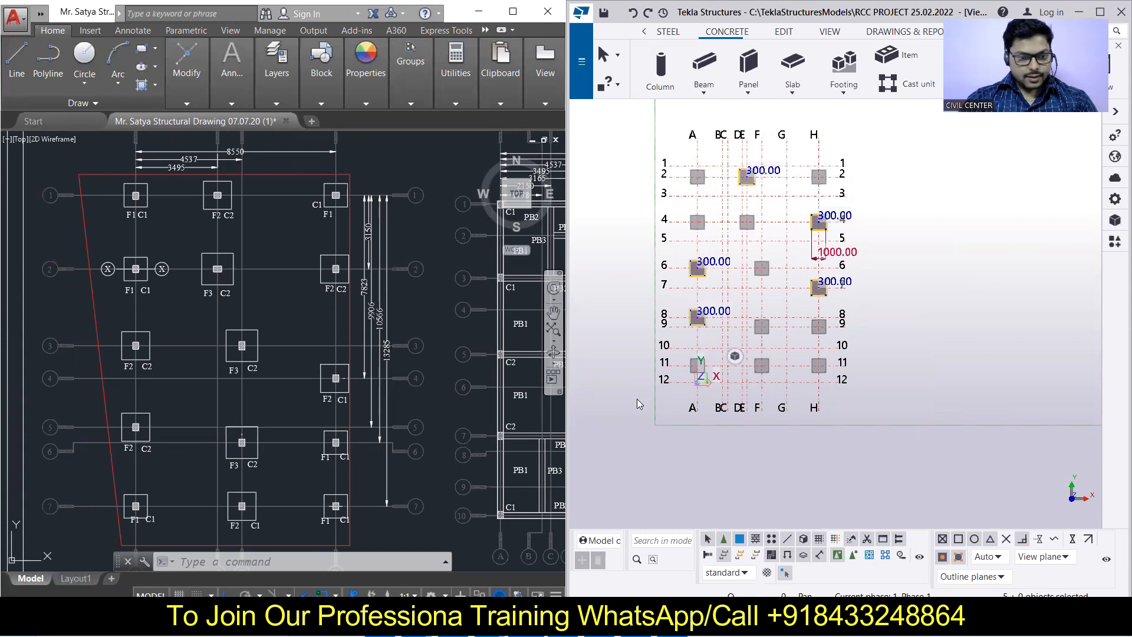
left_click(768, 372, "ctrl")
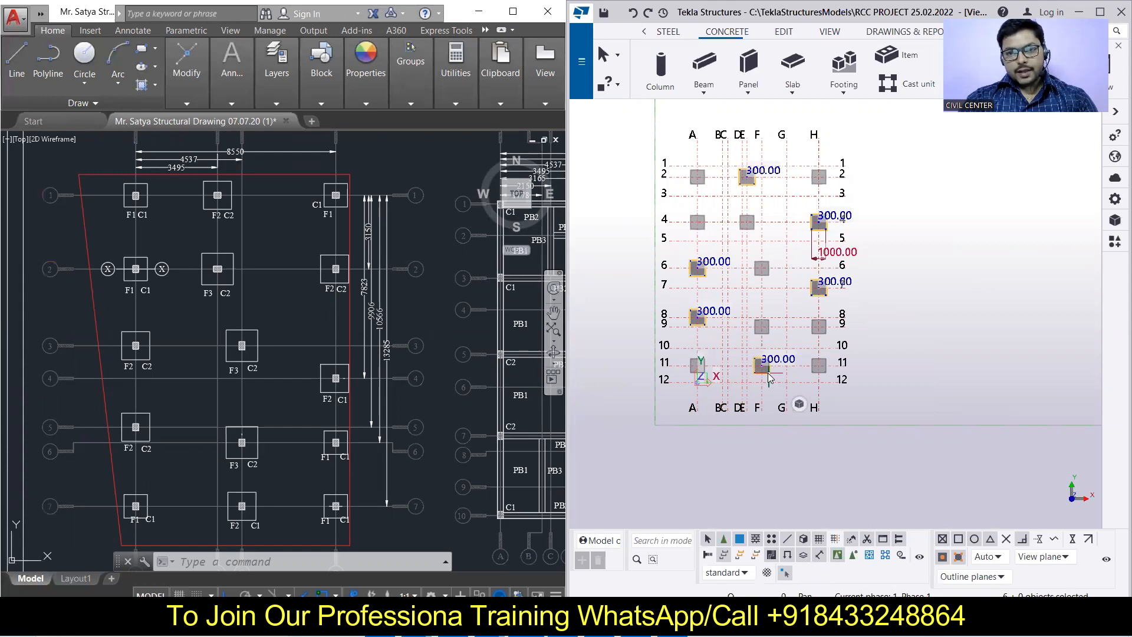
Step: Change the pad footing at grid F/11 to profile 1200*1200 with its top level at -847 mm
double_click(769, 377)
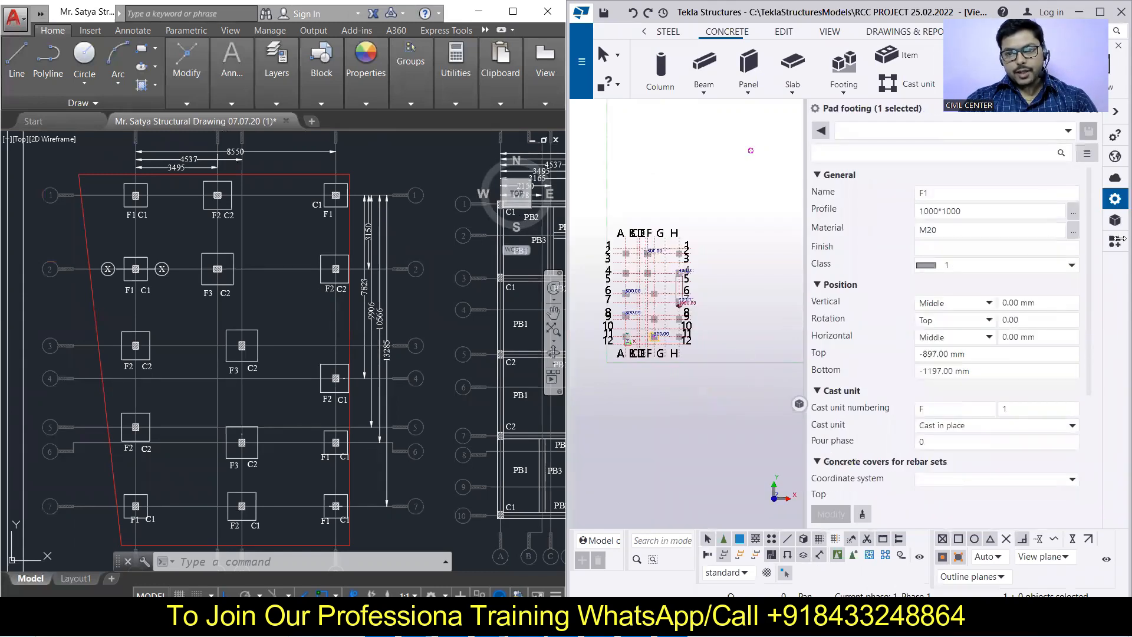
scroll(620, 289, "up", 4)
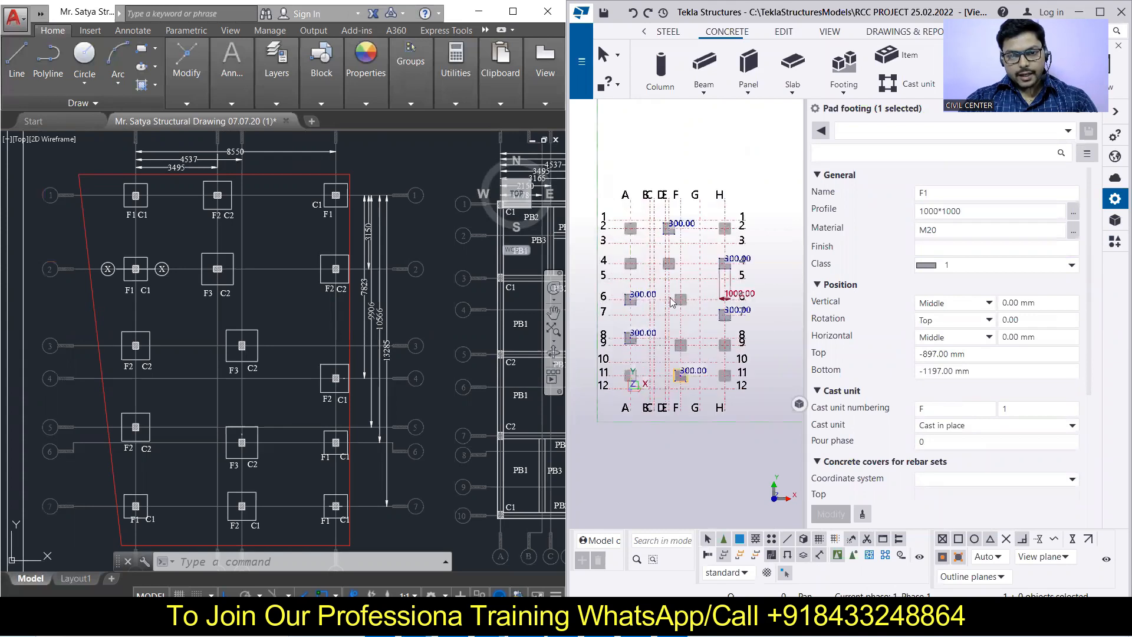
scroll(634, 278, "up", 1)
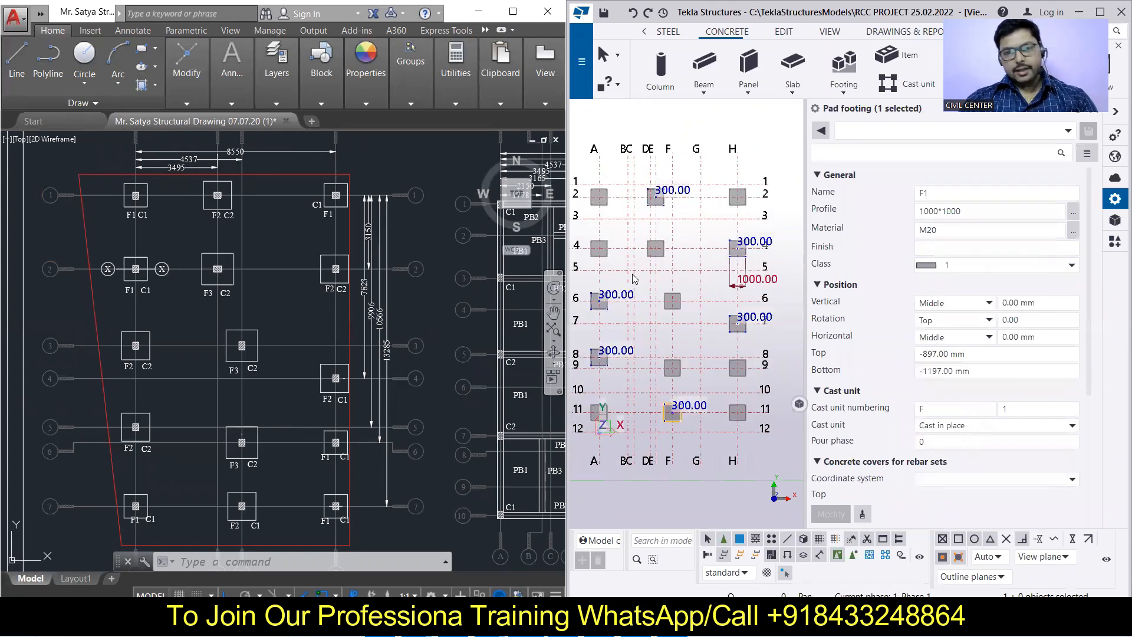
left_click(929, 210)
key("BackSpace")
type("2")
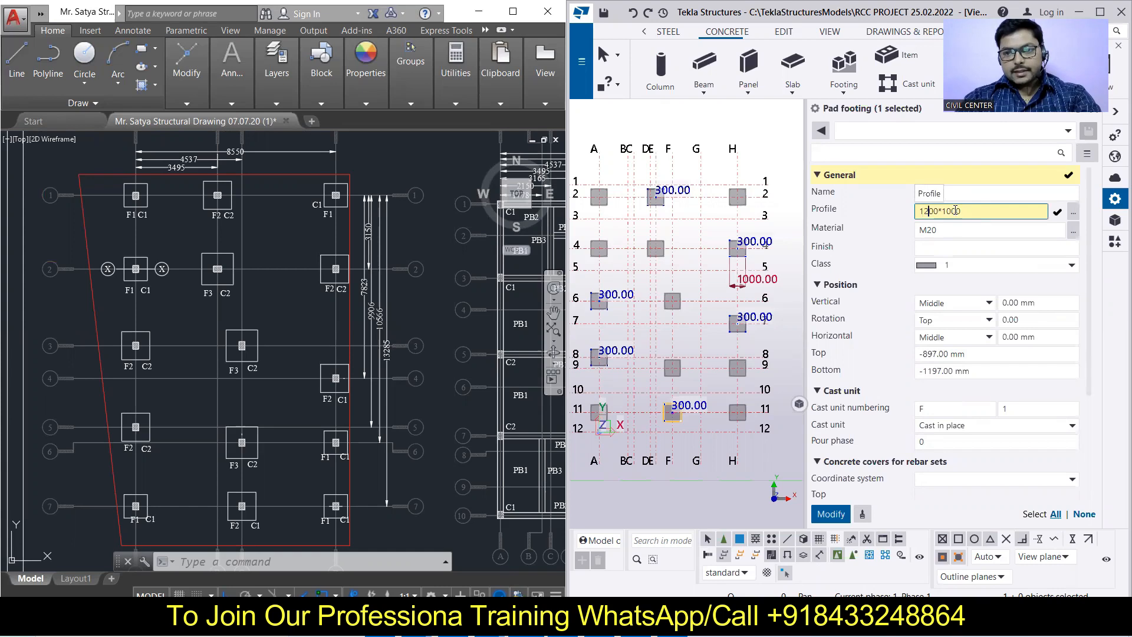
left_click(916, 230)
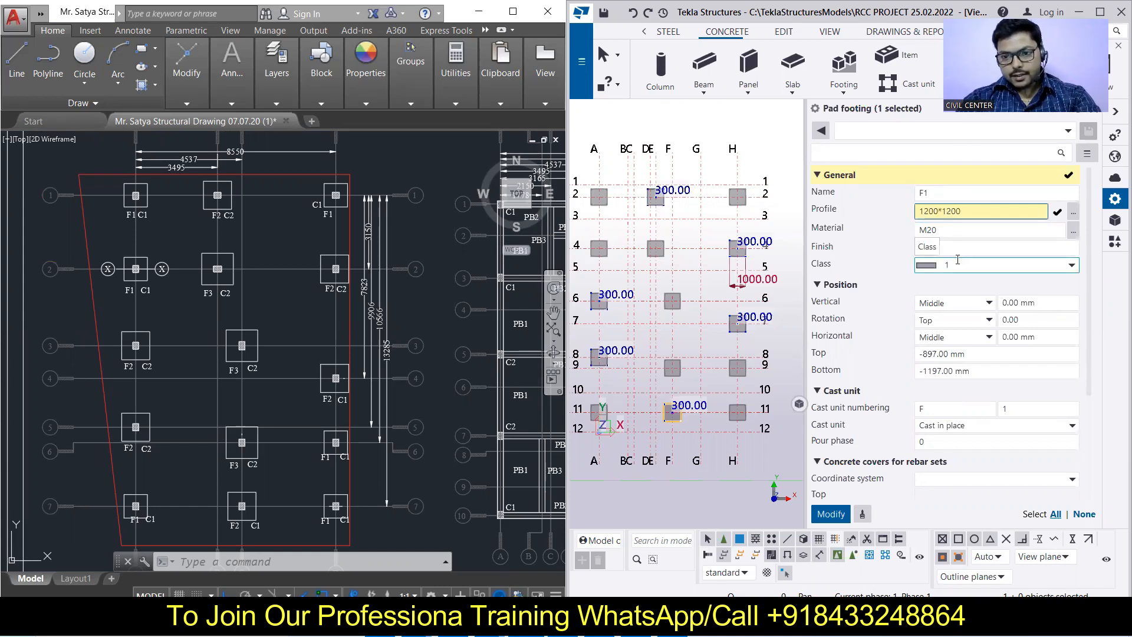
left_click(935, 353)
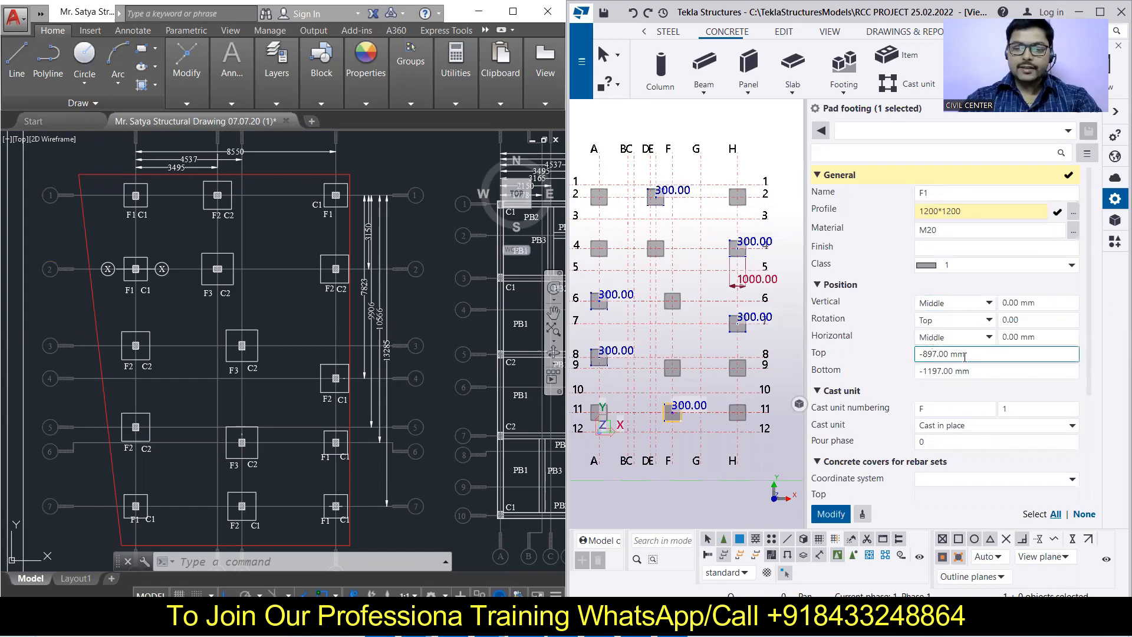
key("BackSpace")
type("4")
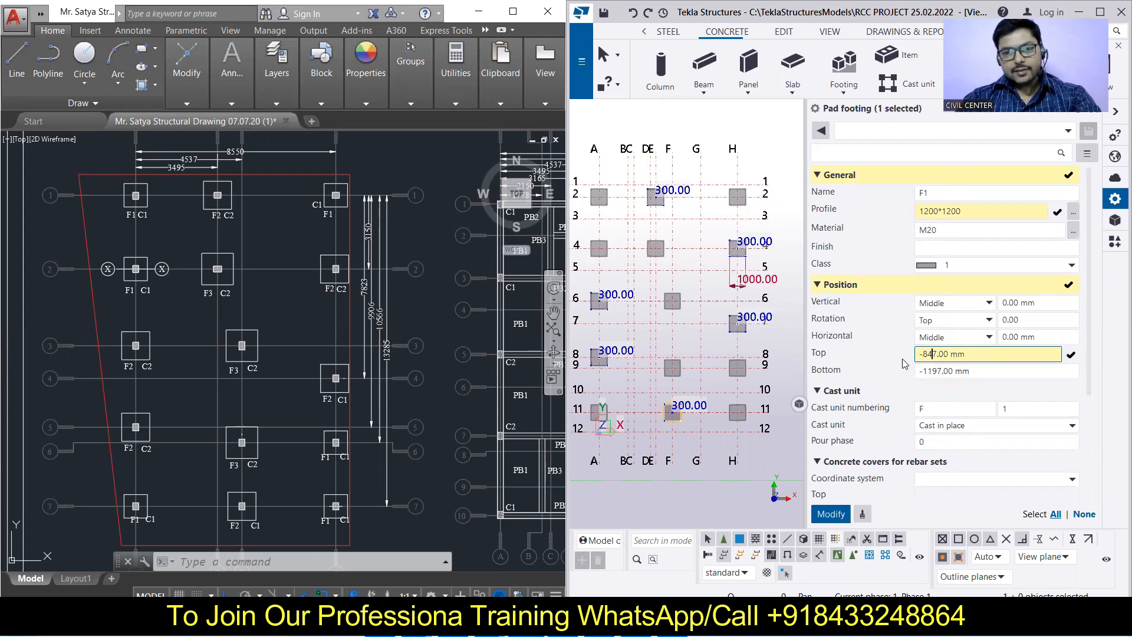
left_click(831, 516)
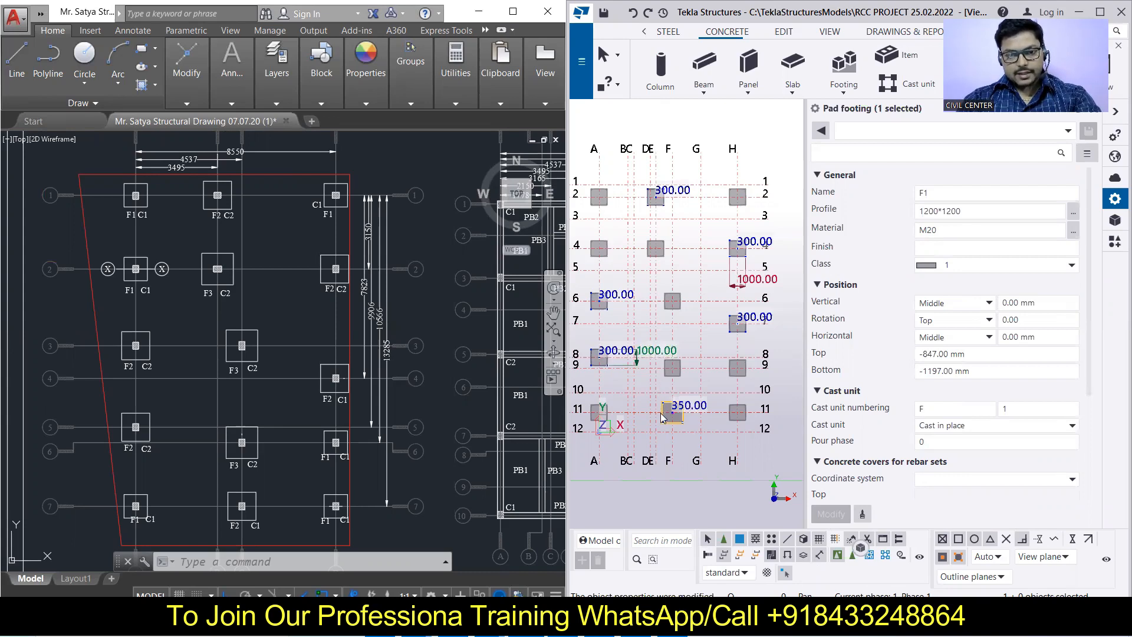
Step: Select the pad footing at grid A/8 and show only that footing in the view
left_click(606, 363)
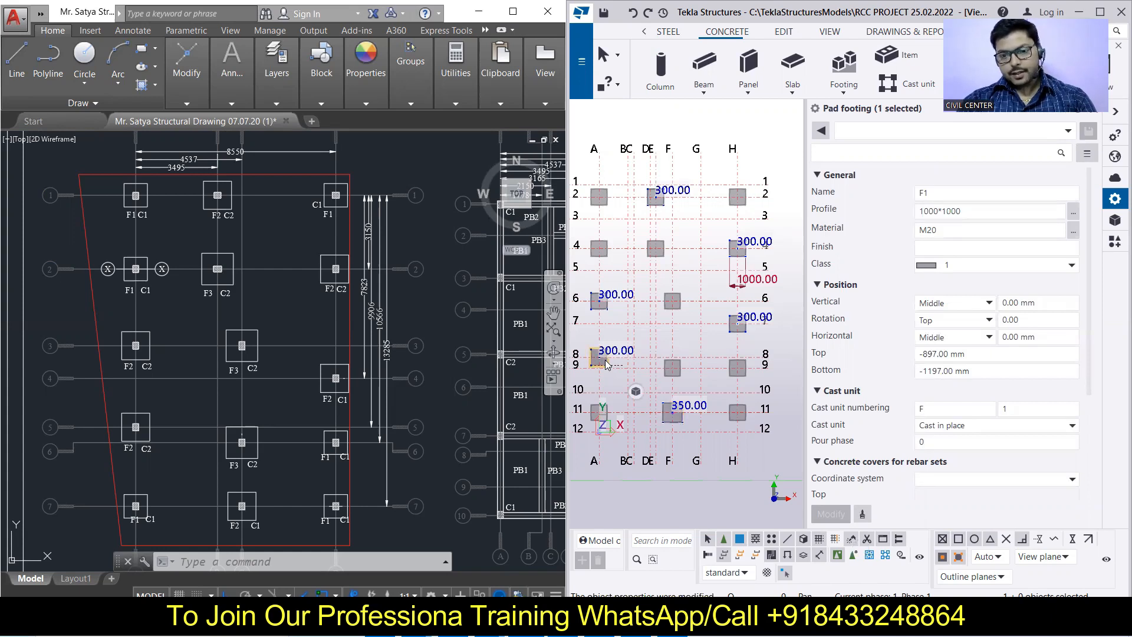
right_click(607, 365)
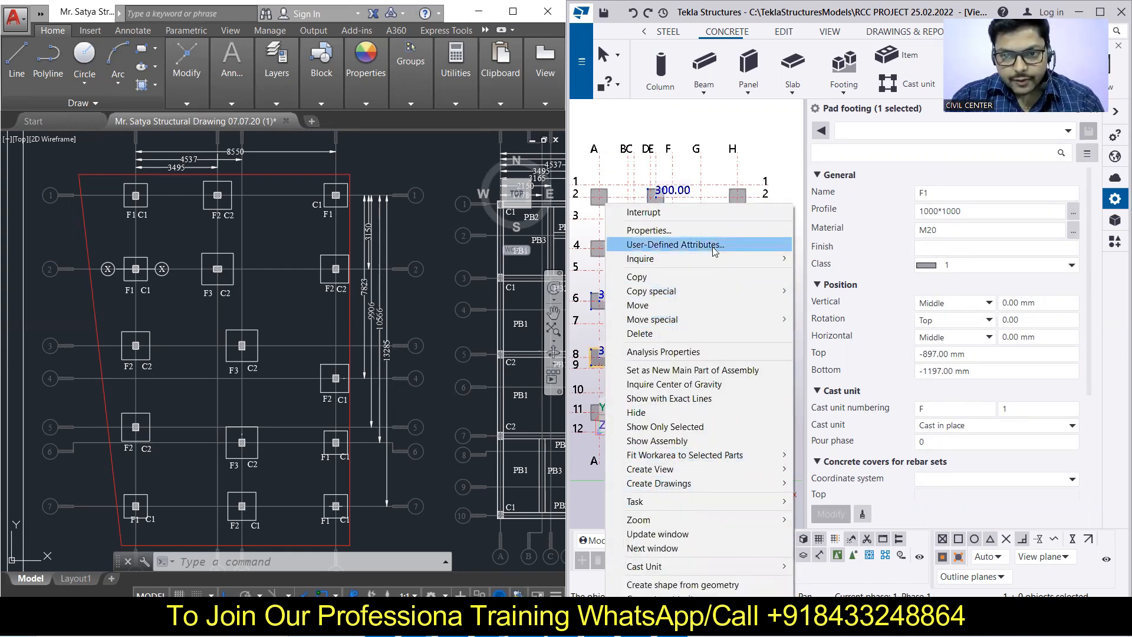
left_click(678, 229)
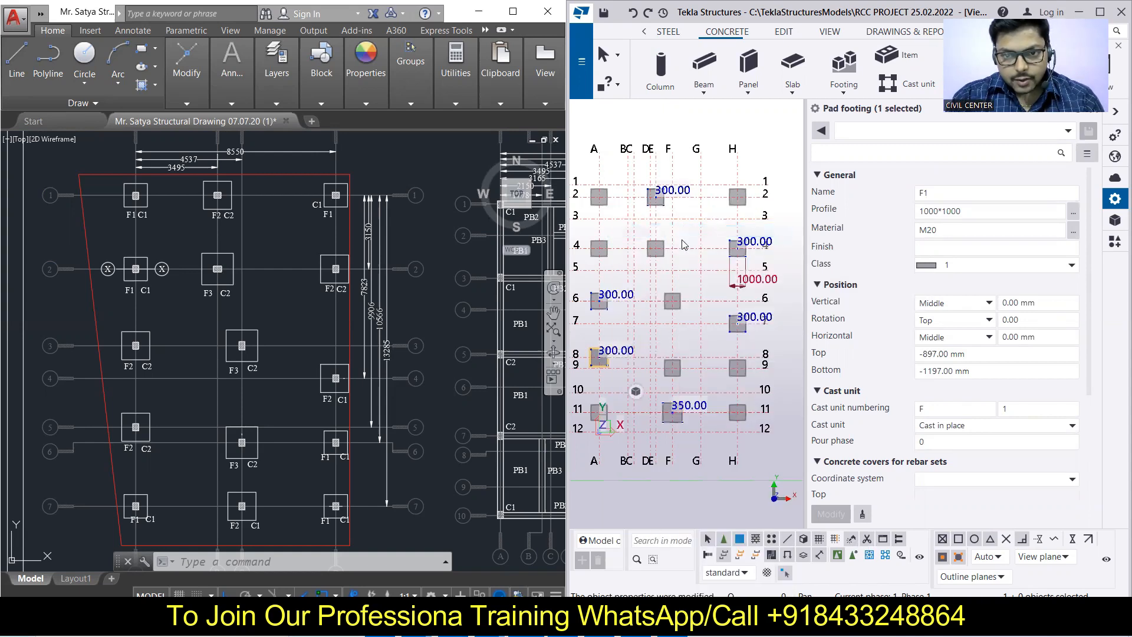
right_click(602, 359)
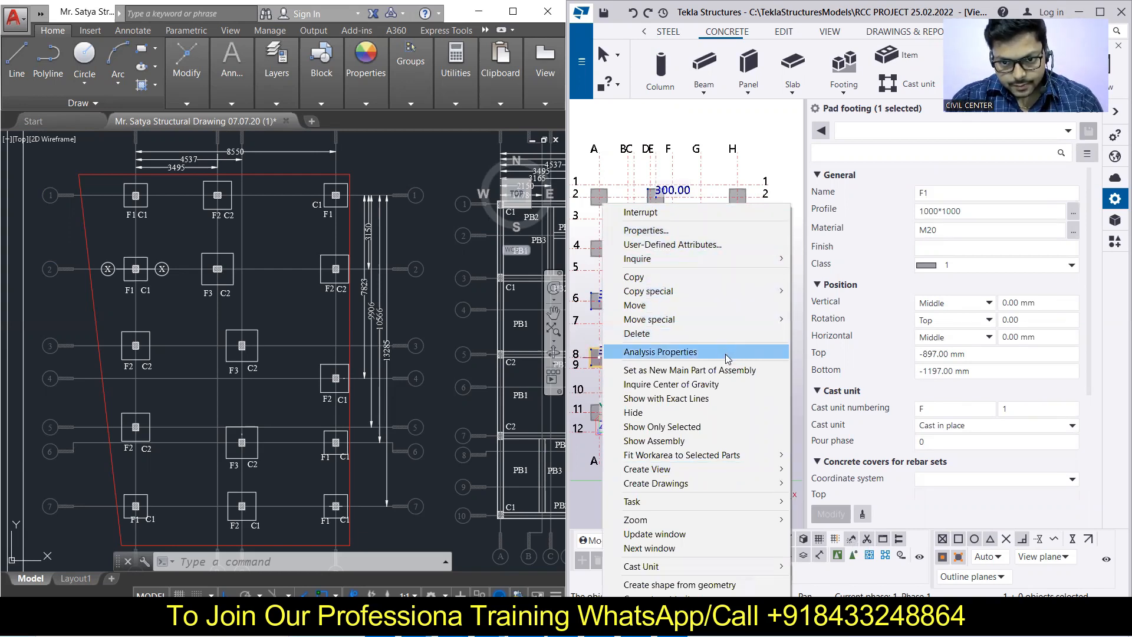
mouse_move(723, 476)
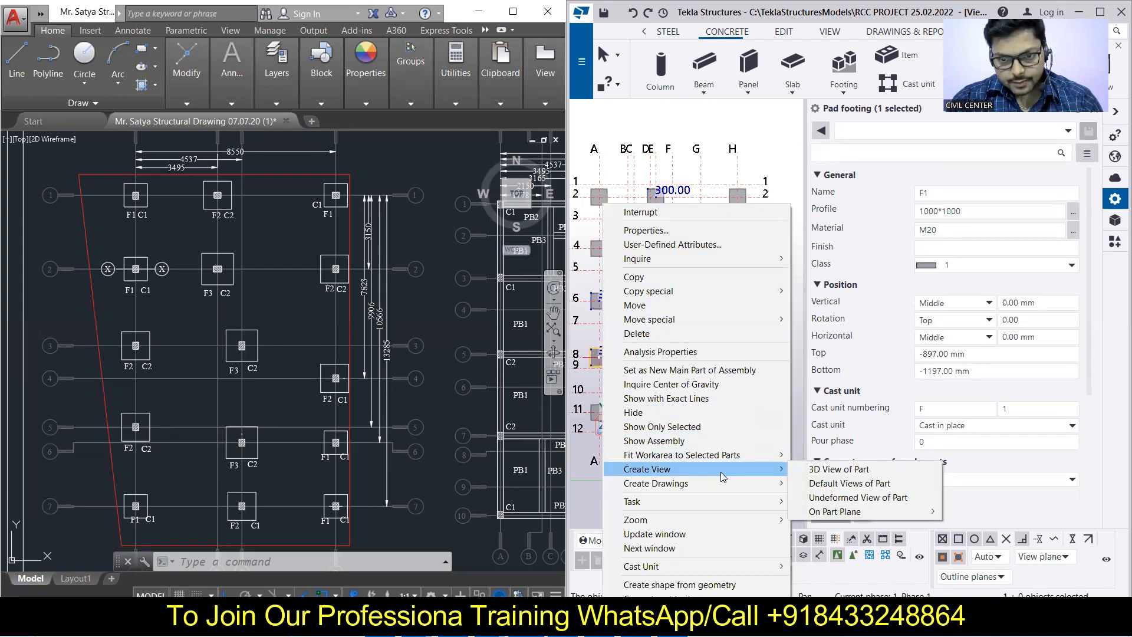
left_click(700, 429)
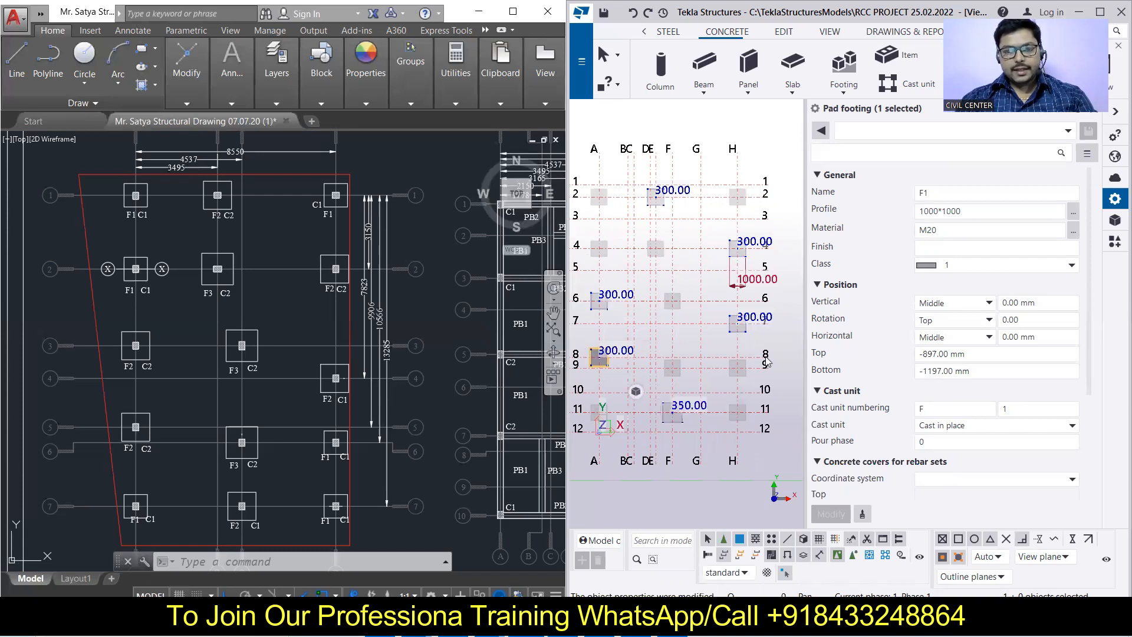
Step: Set the A/8 pad footing's profile to 1200*1200 and its top level to -847 mm, and apply the changes
left_click(602, 368)
left_click(931, 211)
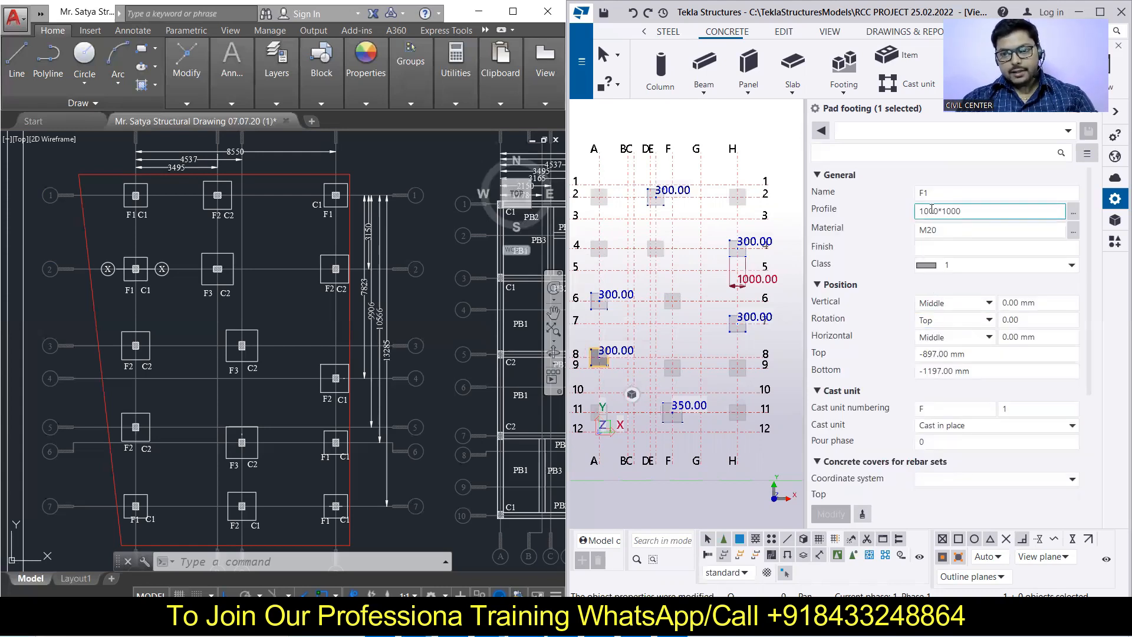
left_click_drag(960, 213, 884, 217)
type("12")
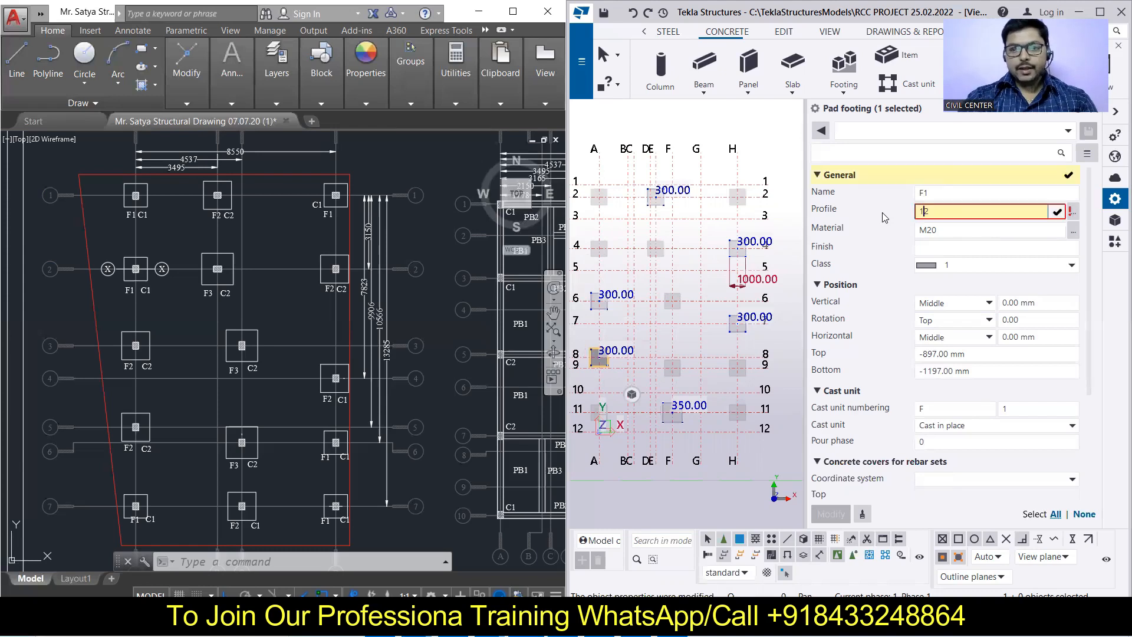
type("00*1200")
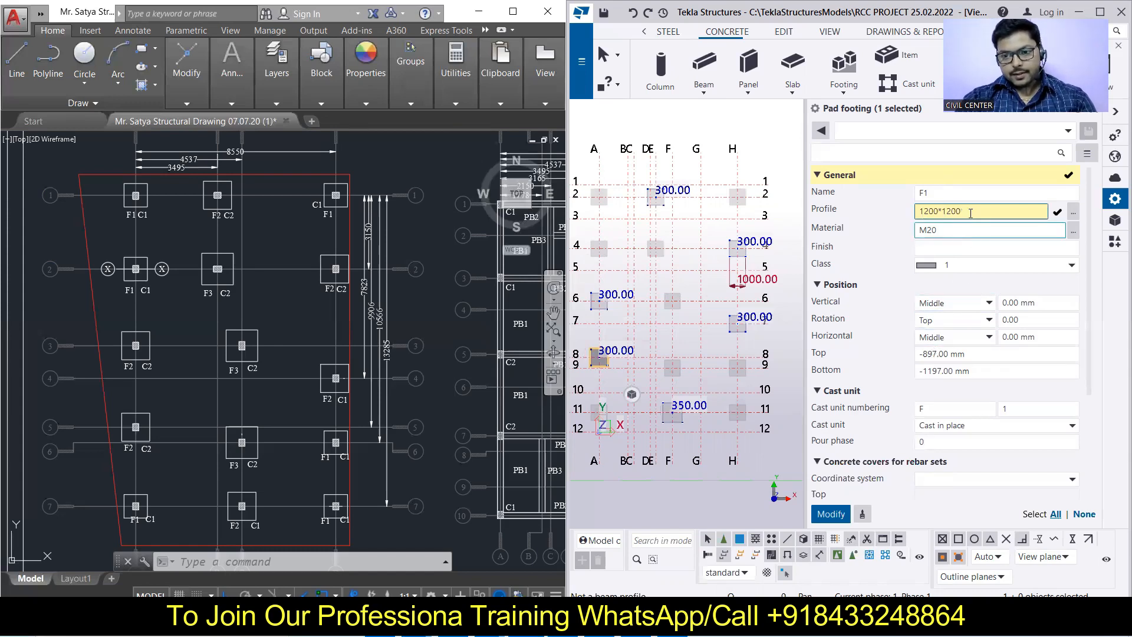
key("ctrl+a")
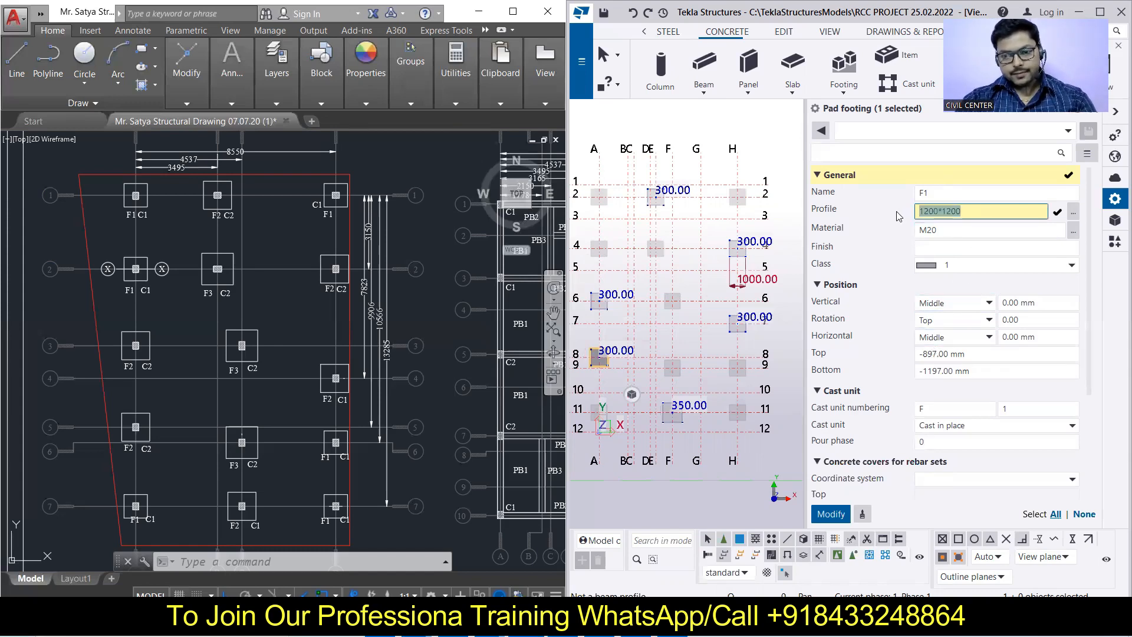
double_click(928, 354)
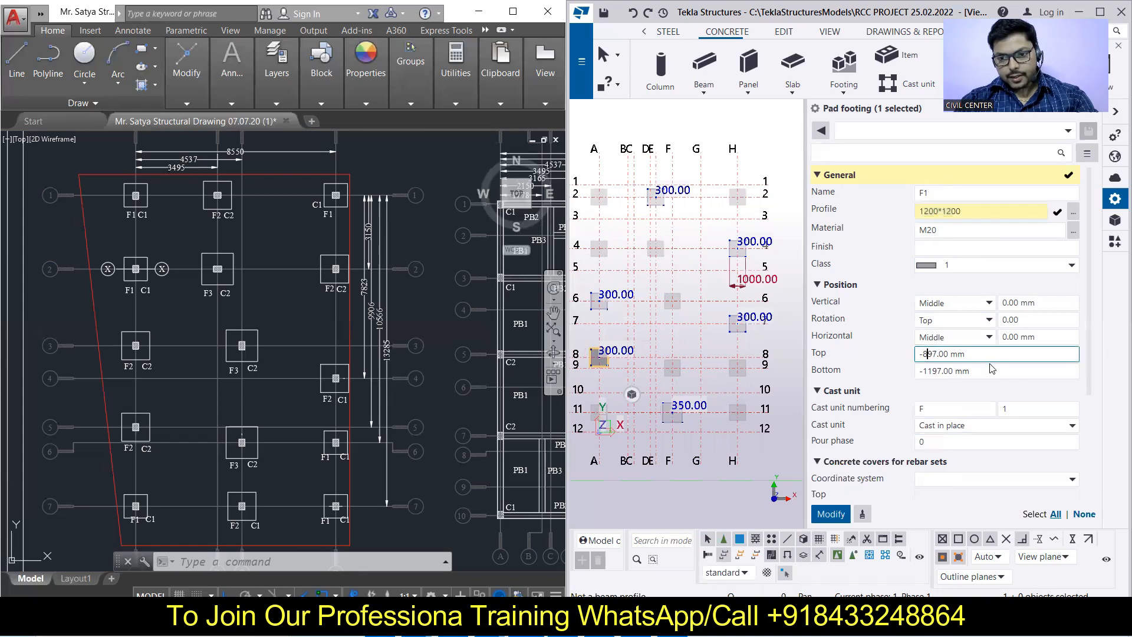
type("84")
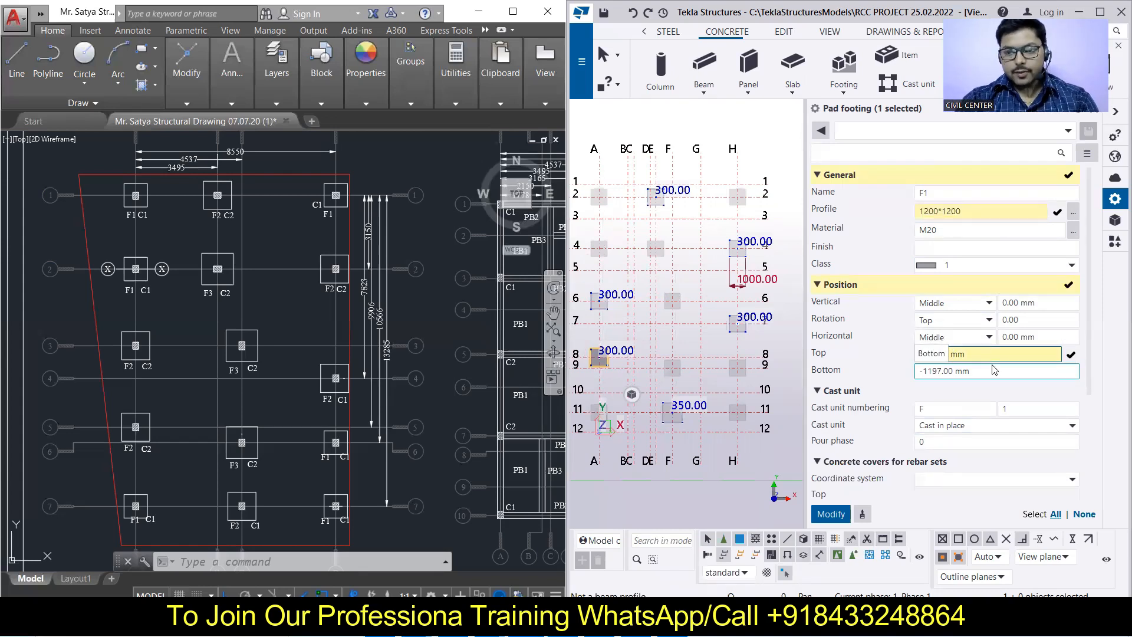
left_click(829, 515)
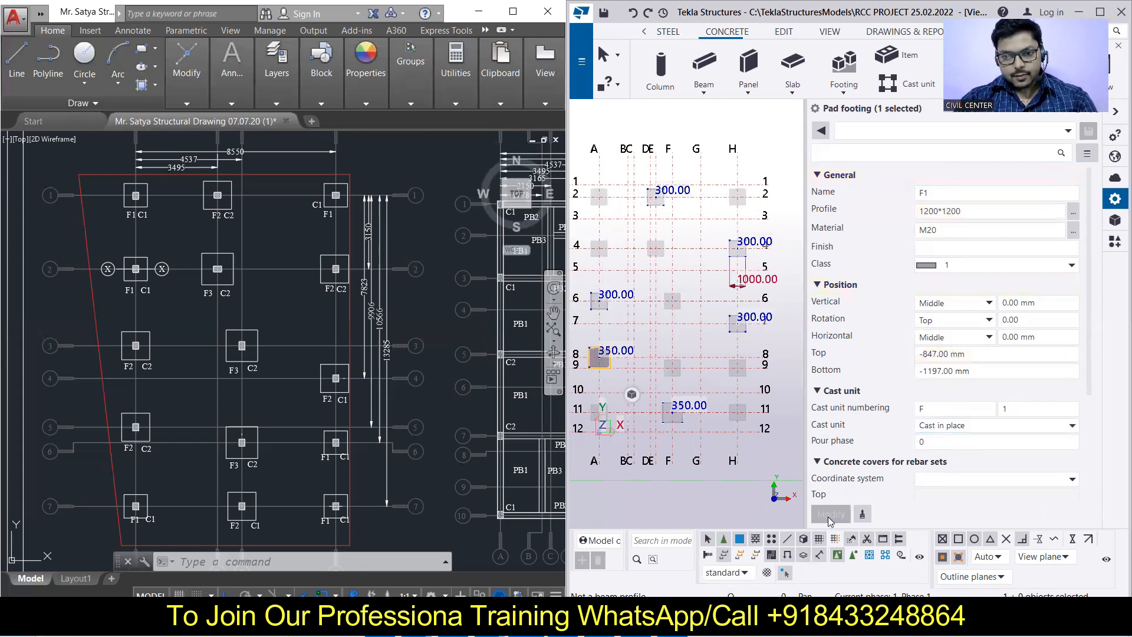
Step: Modify the pad footing at grid H/7 to profile 1200*1200 and top level -847 mm
left_click(735, 334)
left_click_drag(966, 211, 881, 221)
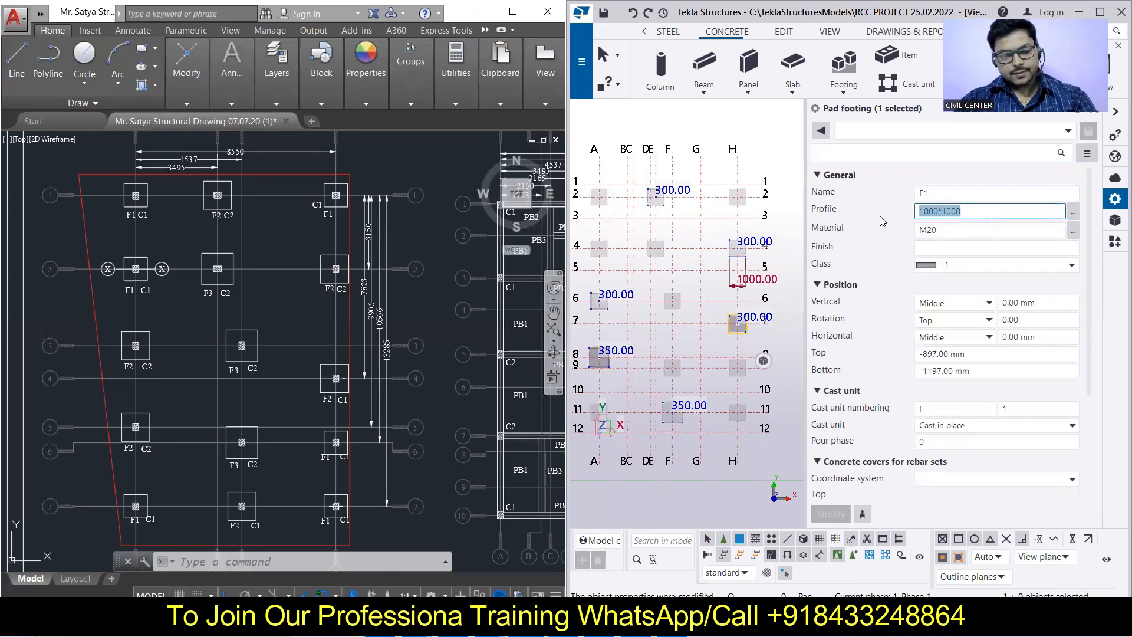
type("1200*1200")
left_click(960, 354)
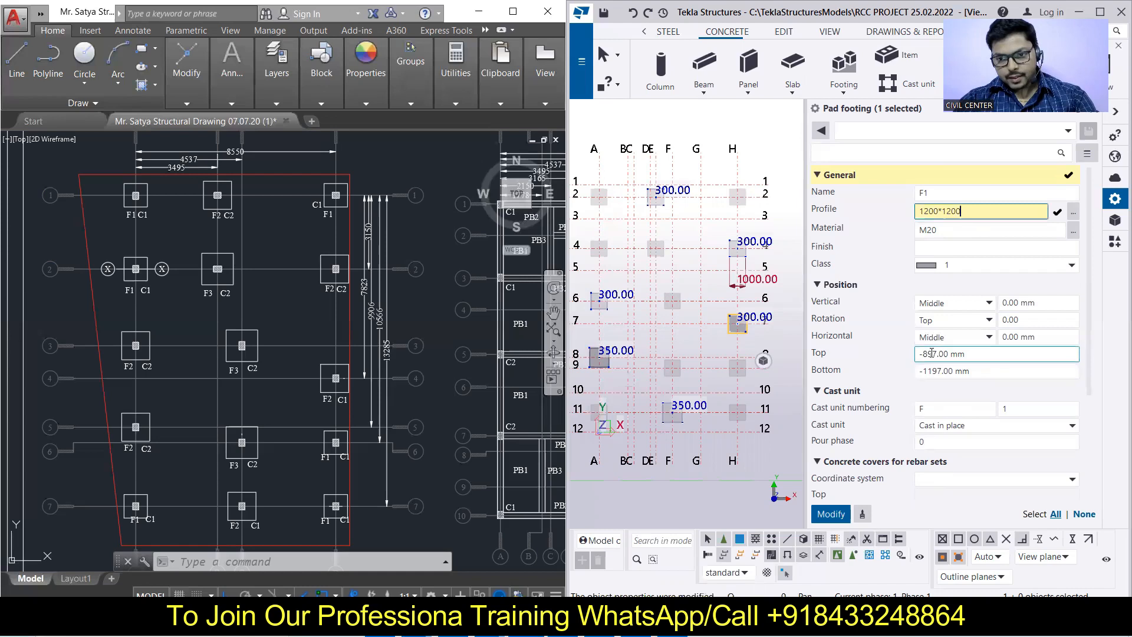
left_click(934, 354)
key("BackSpace")
type("4")
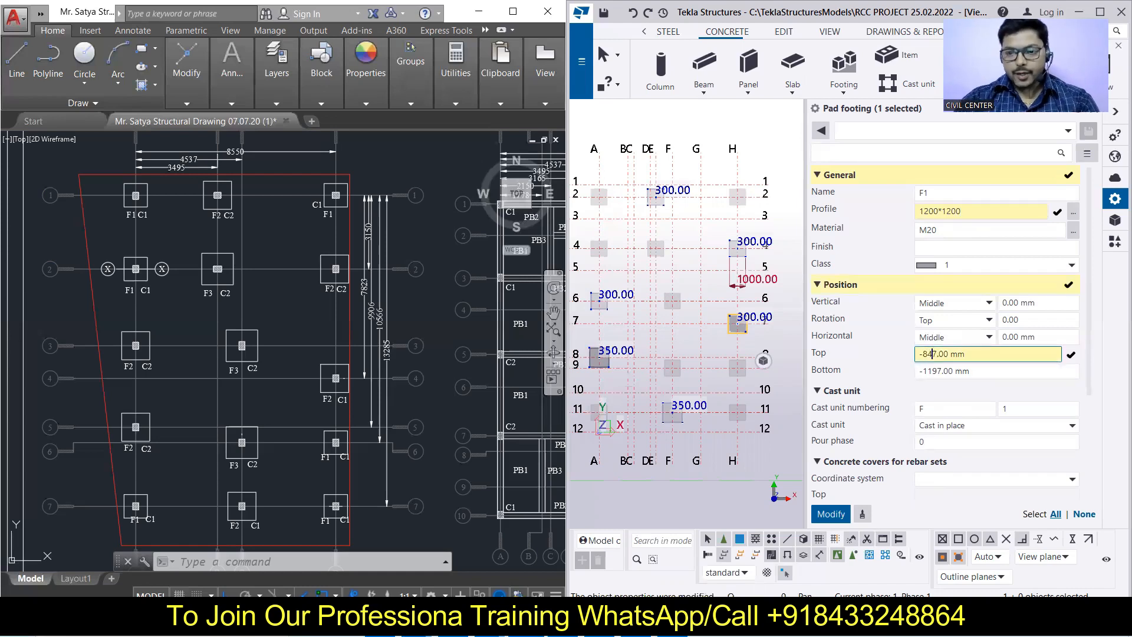
left_click(831, 513)
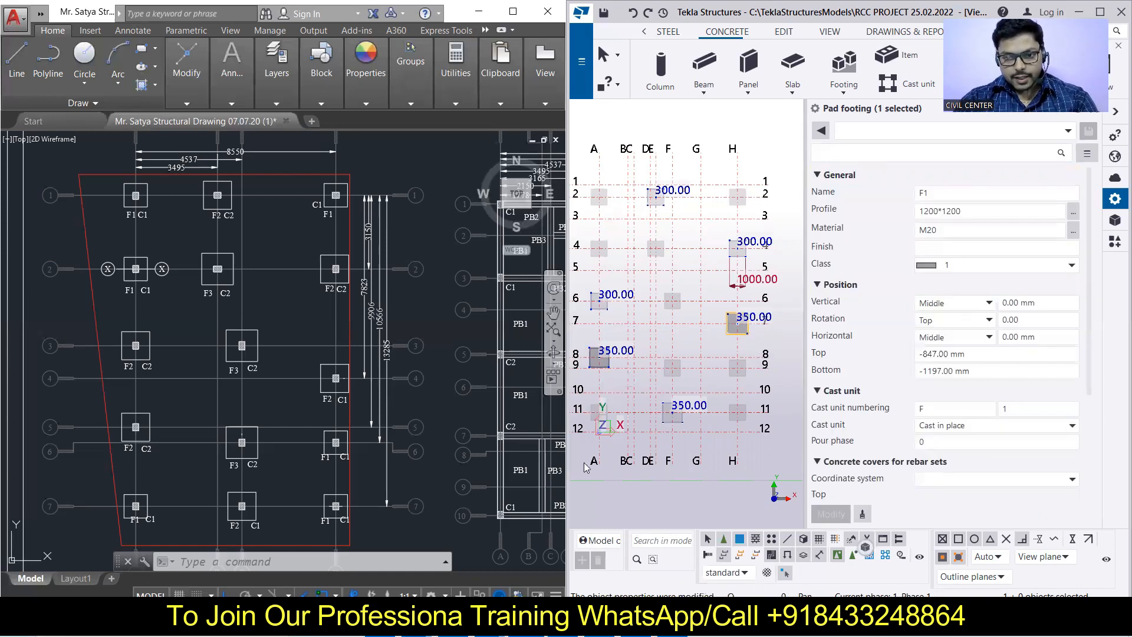
Step: Give the pad footing at grid A/6 a 1200*1200 profile and a top level of -847 mm
left_click(603, 310)
double_click(937, 212)
type("1200*1200")
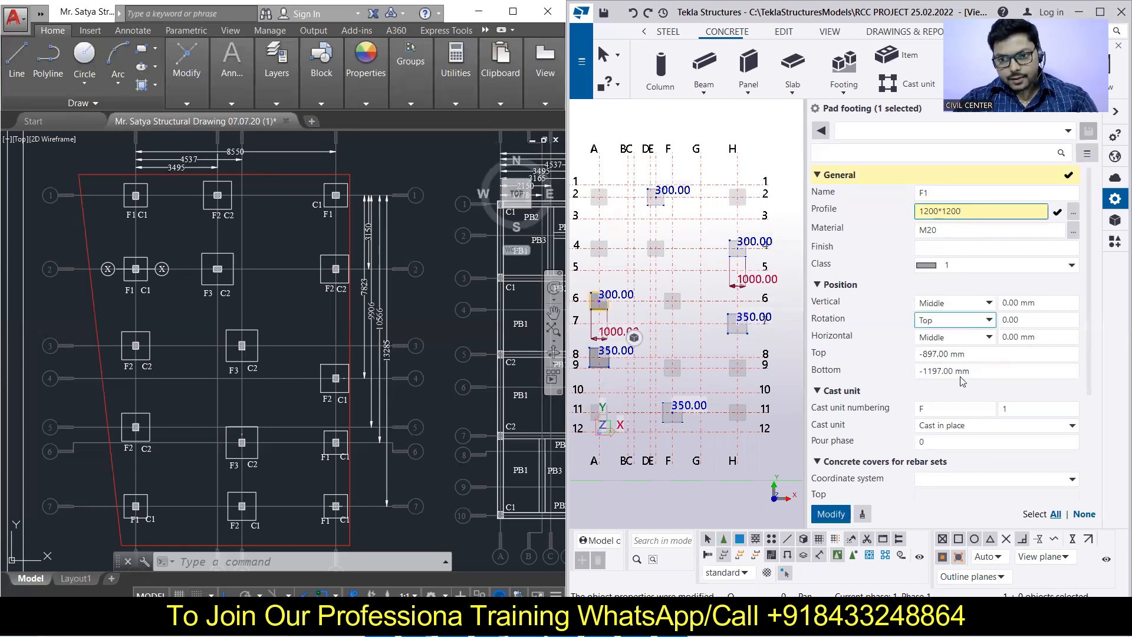
left_click(932, 354)
key("BackSpace")
type("4")
left_click(827, 515)
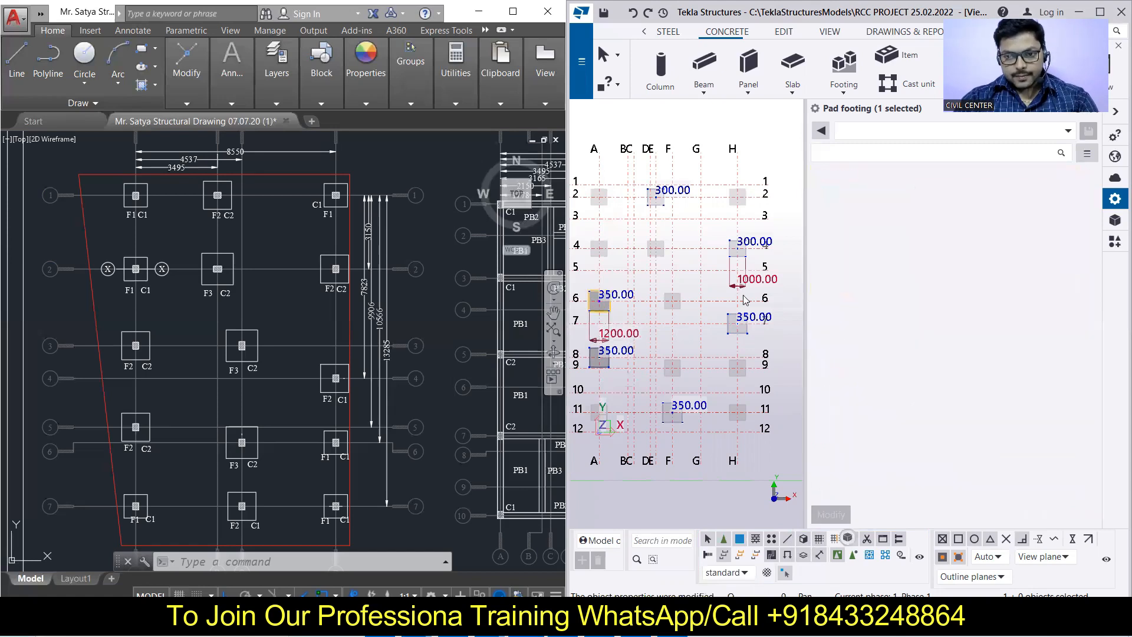
Step: Modify the pad footing at grid H/4 to profile 1200*1200 and top level -847 mm
left_click(734, 254)
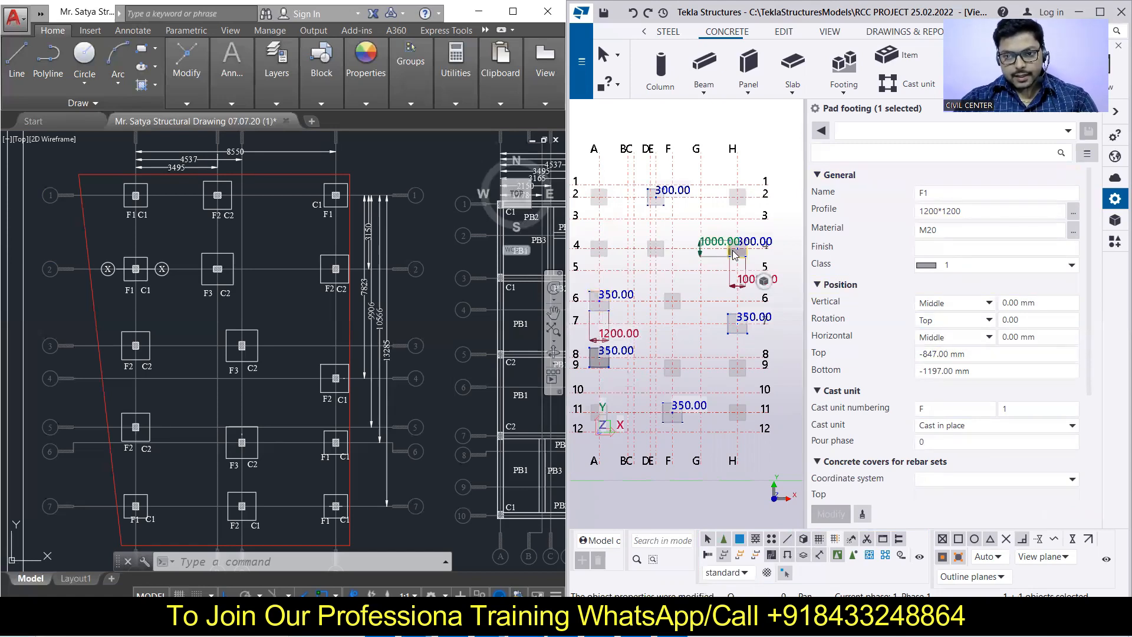
left_click_drag(965, 214, 892, 219)
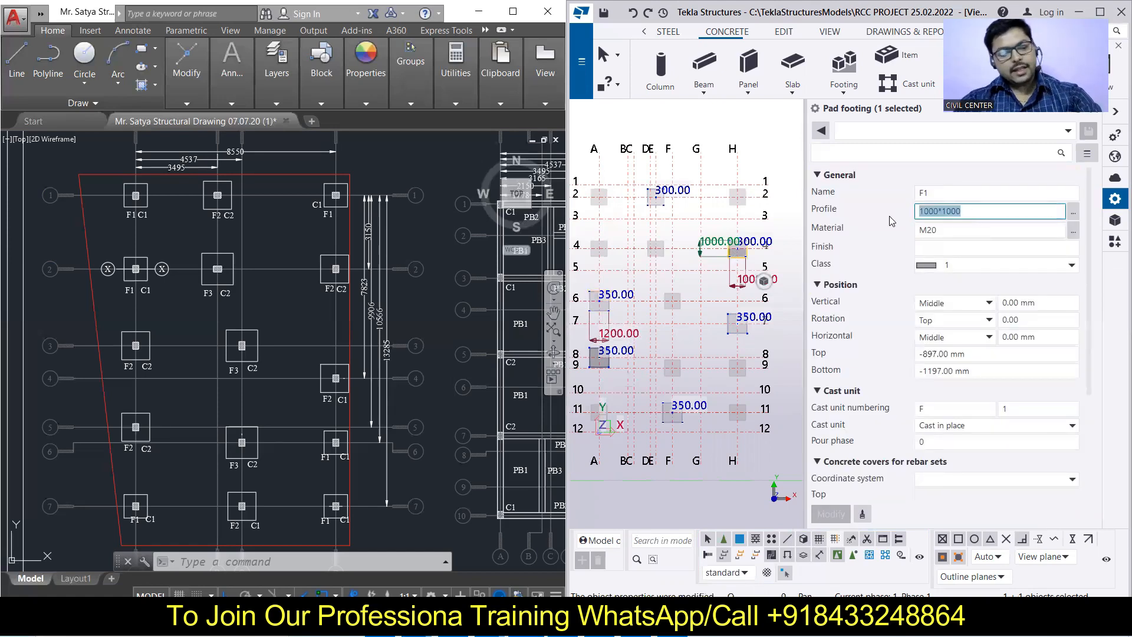
type("1200*1200")
left_click(937, 368)
left_click(933, 353)
key("BackSpace")
type("4")
left_click(826, 514)
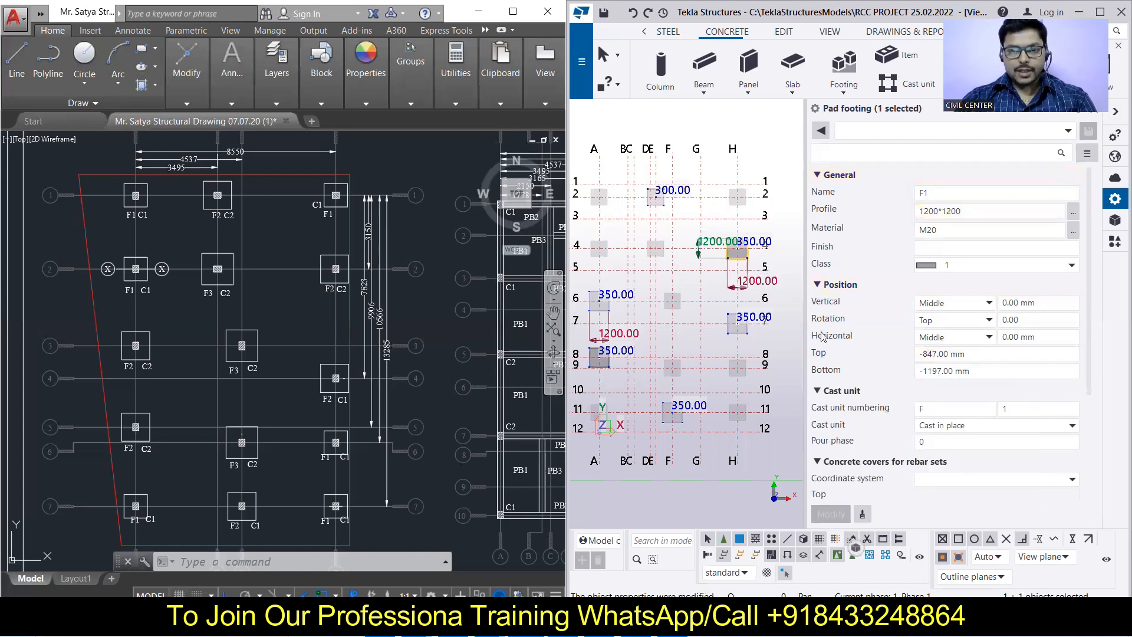
Step: Set the pad footing at grid E/2 to a 1200*1200 profile with its top level at -847 mm
left_click(653, 202, "ctrl")
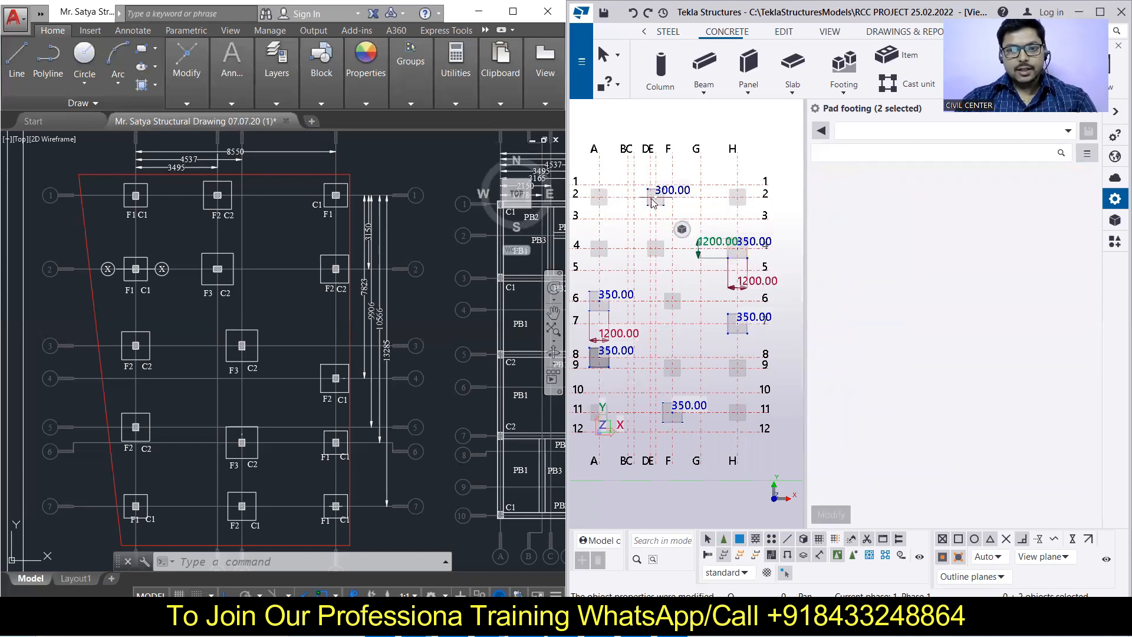
left_click(654, 203)
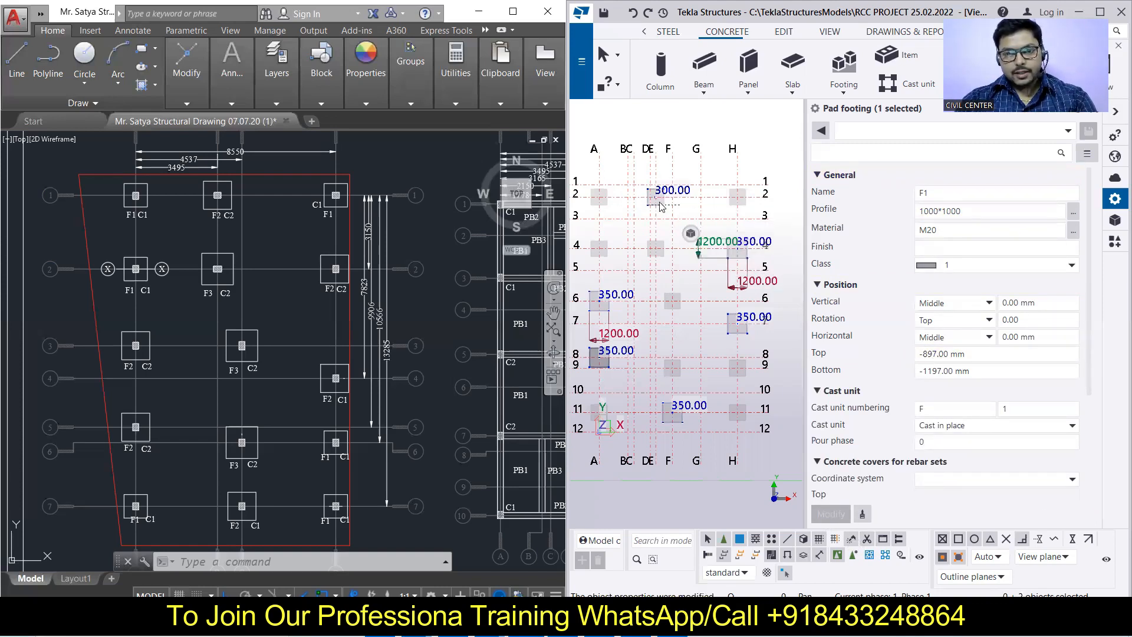
left_click(876, 214)
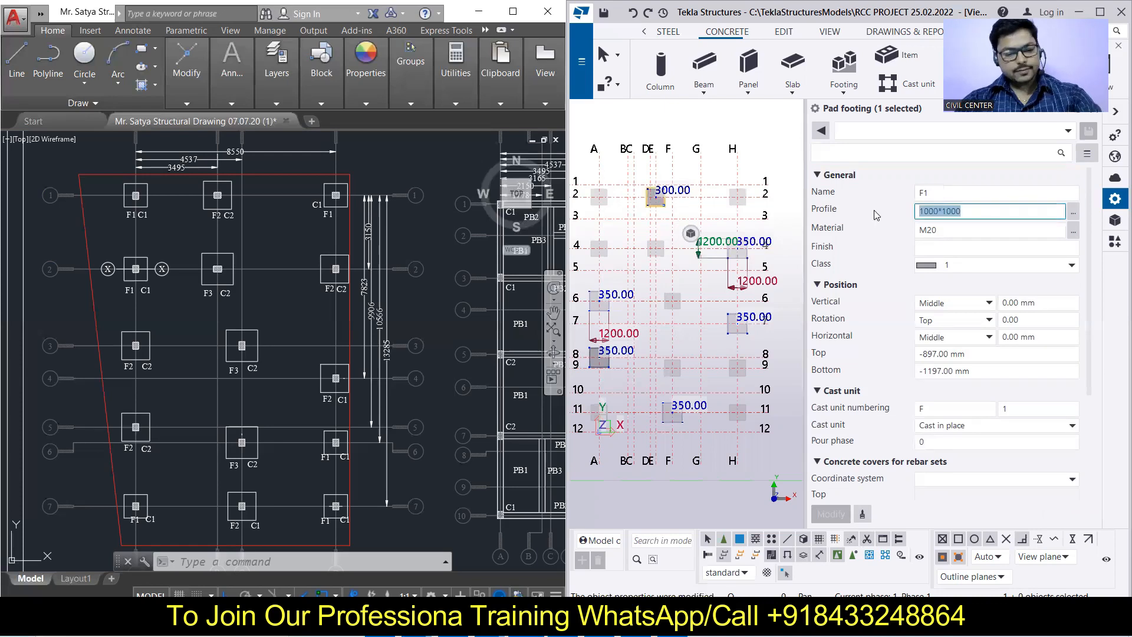
type("1200*1200")
left_click(931, 354)
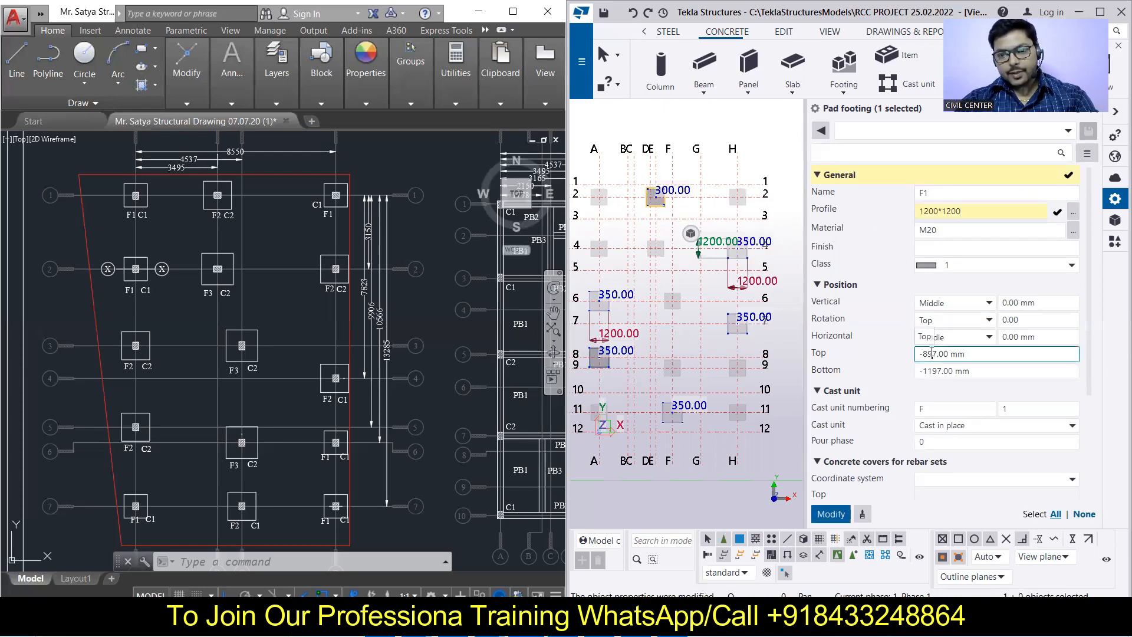
key("BackSpace")
type("4")
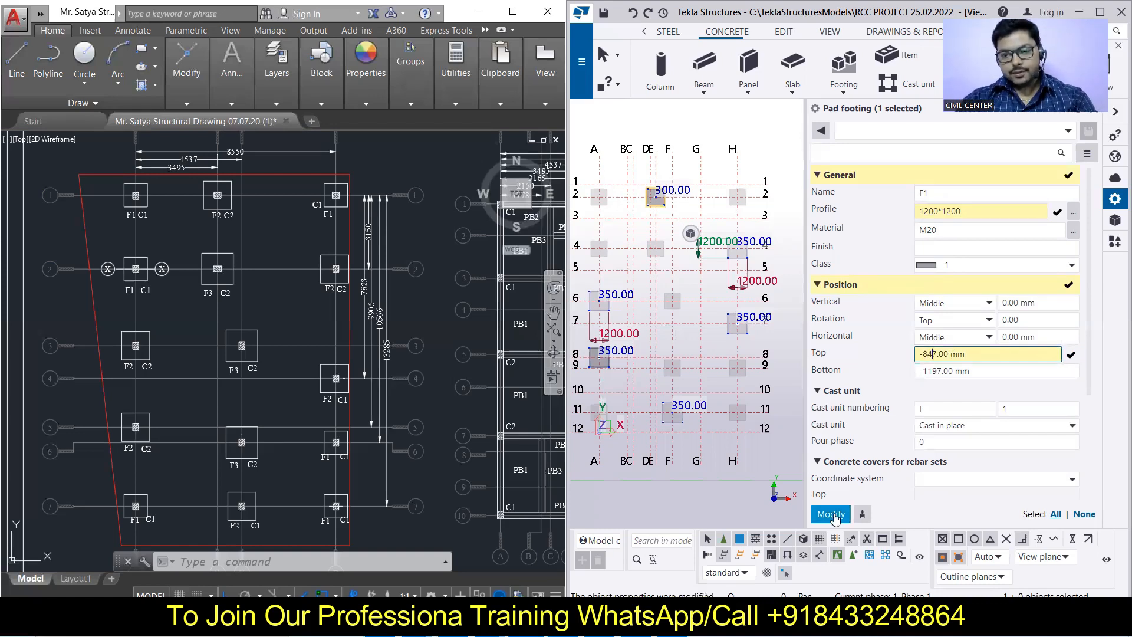
left_click(833, 514)
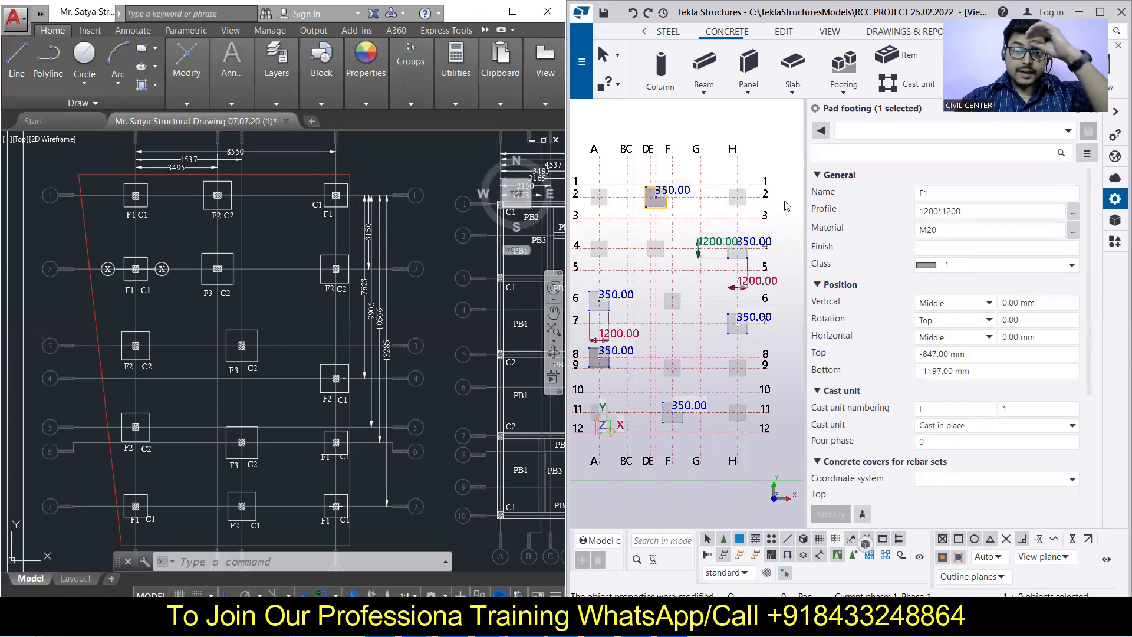
Step: Clear the selection and redraw the view to bring all the pad footings back to full display
left_click(776, 152)
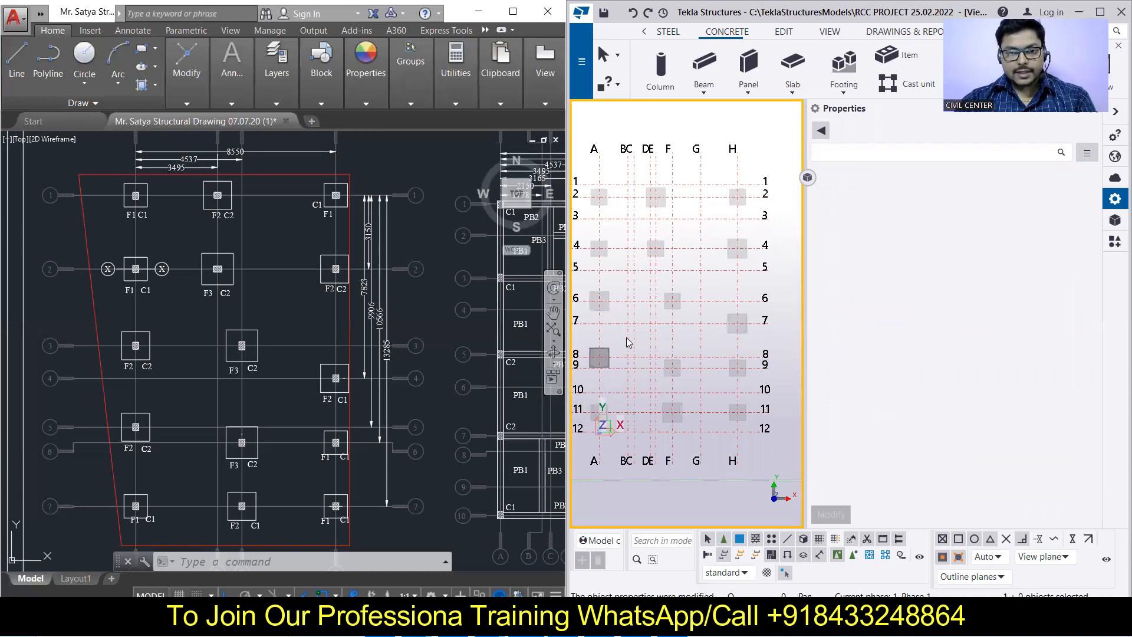
right_click(747, 138)
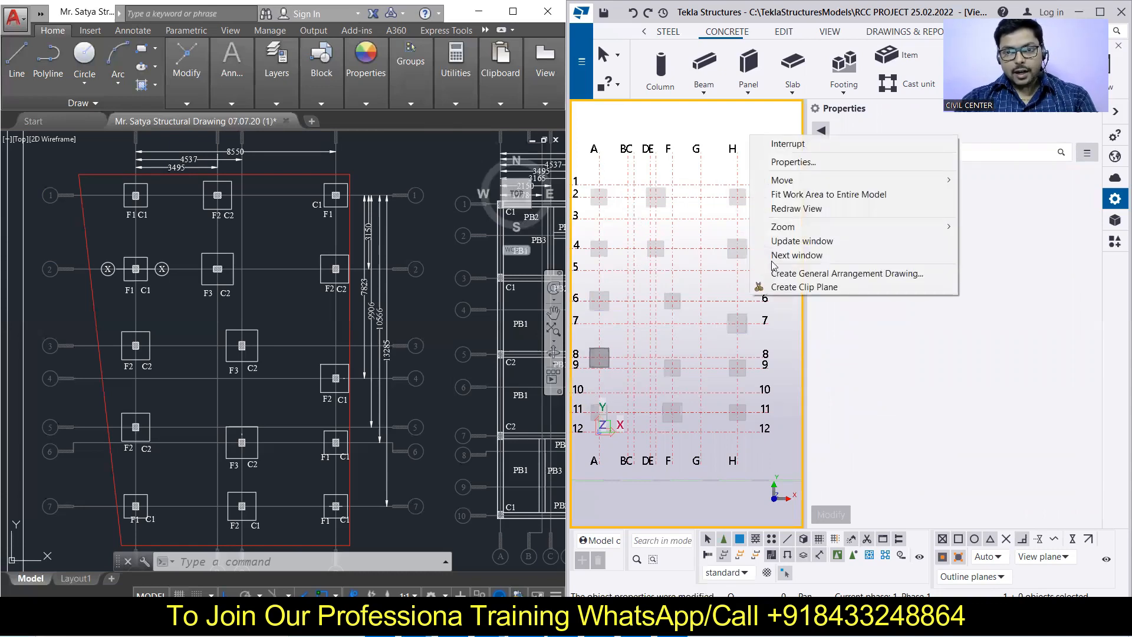
left_click(792, 209)
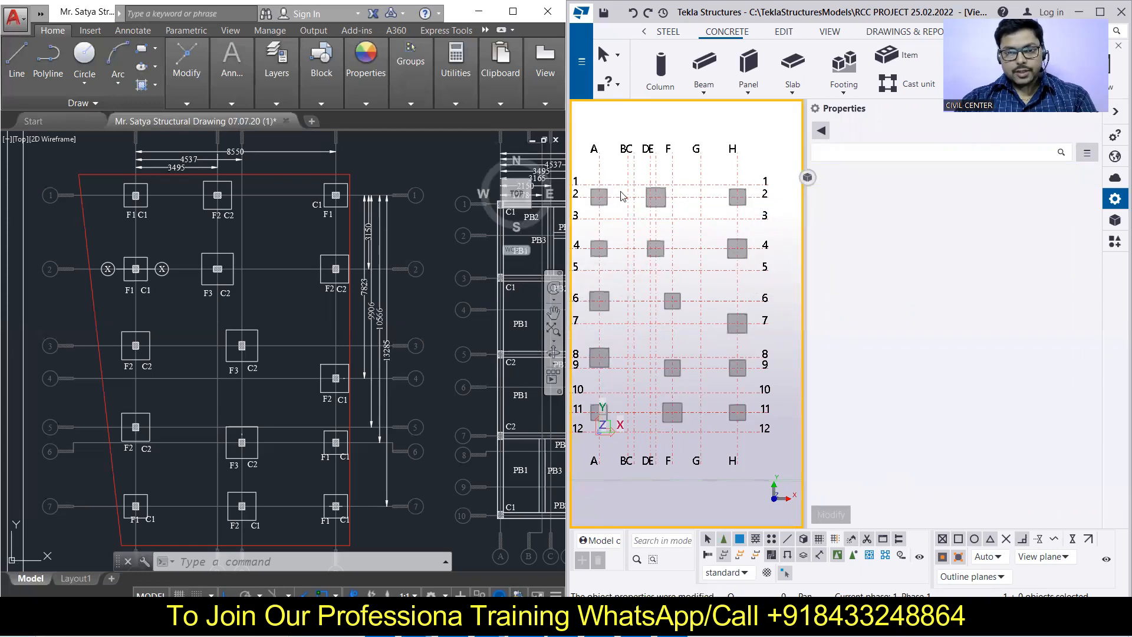
left_click(660, 206)
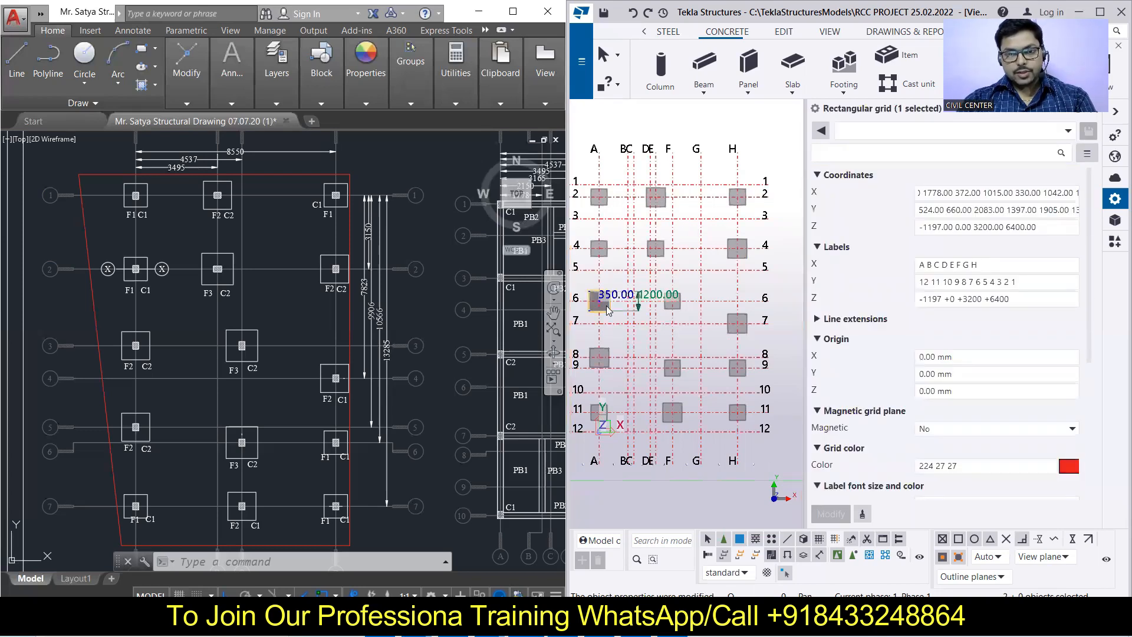
left_click(608, 310, "ctrl")
left_click(664, 208)
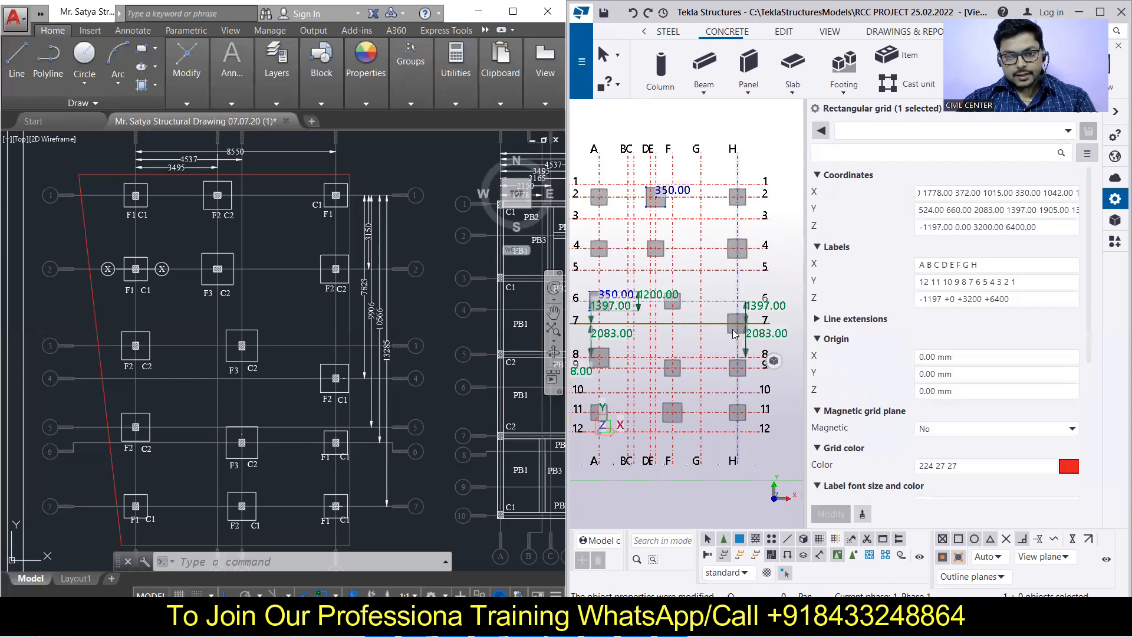
scroll(732, 330, "up", 3)
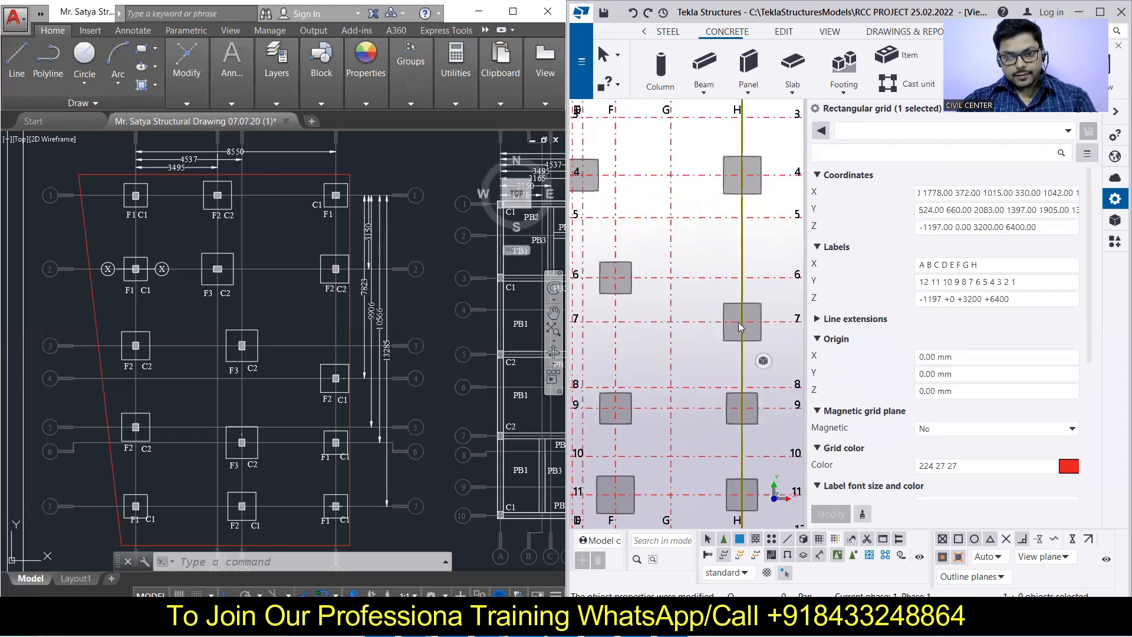
left_click(735, 343)
scroll(720, 325, "down", 2)
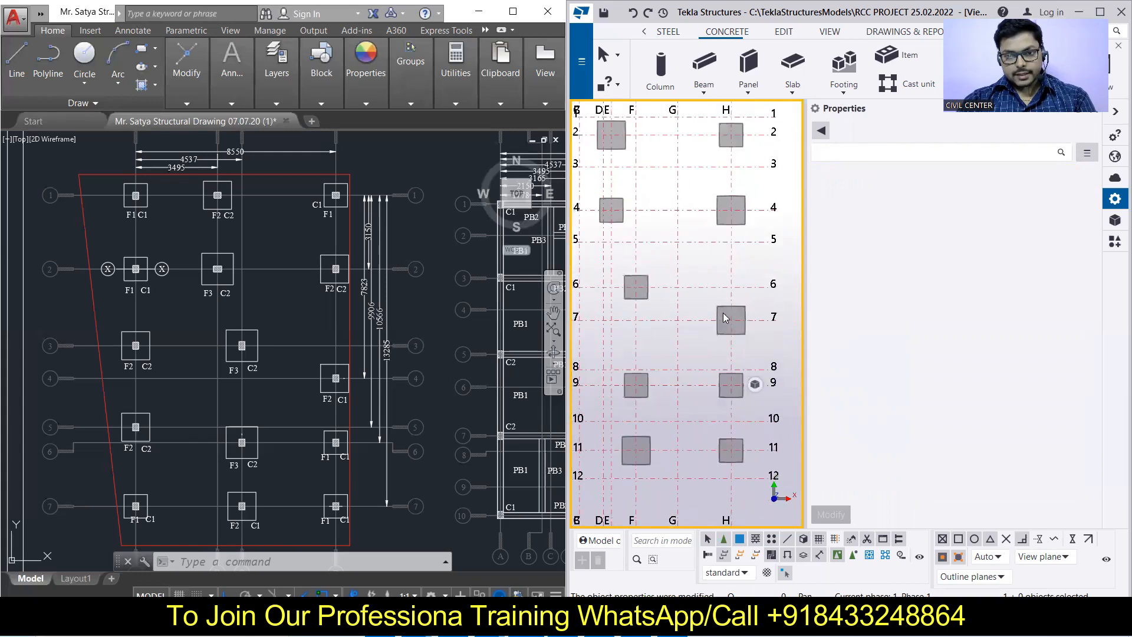
scroll(725, 318, "down", 3)
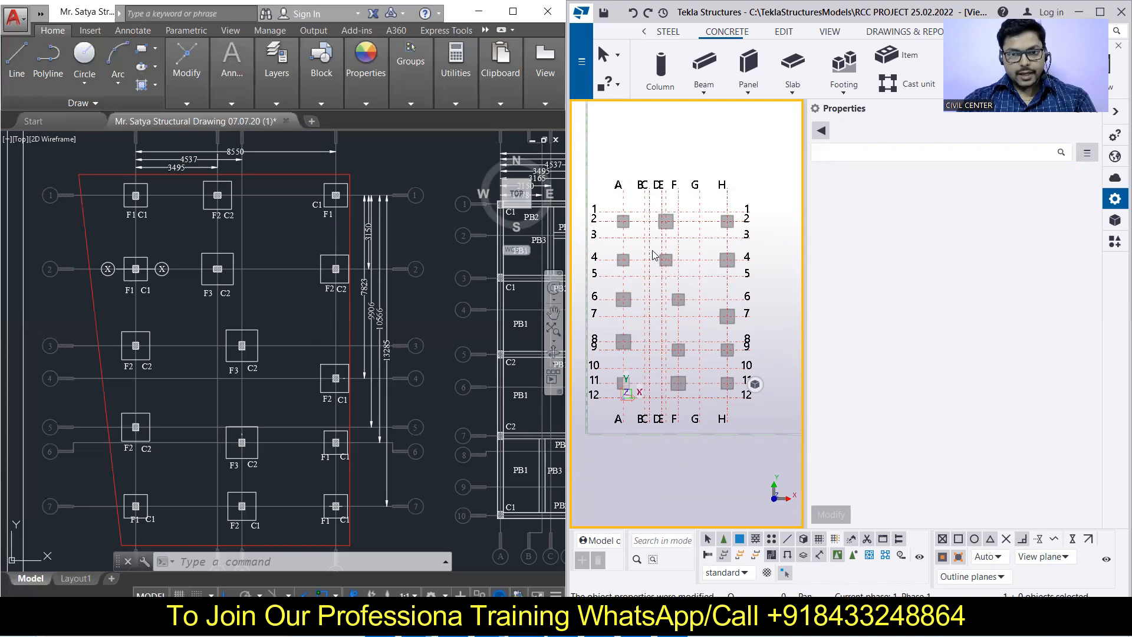
Step: Select the three F3 pad footings at grids E/4, F/6 and F/9 and show only those in the view
left_click(671, 266)
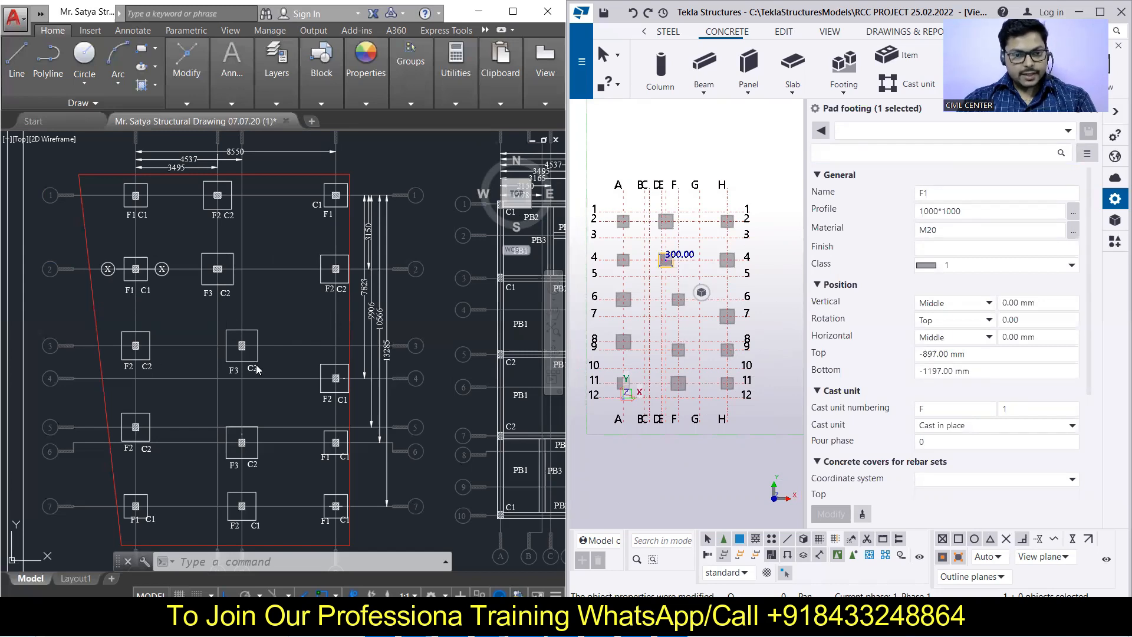
left_click(678, 302, "ctrl")
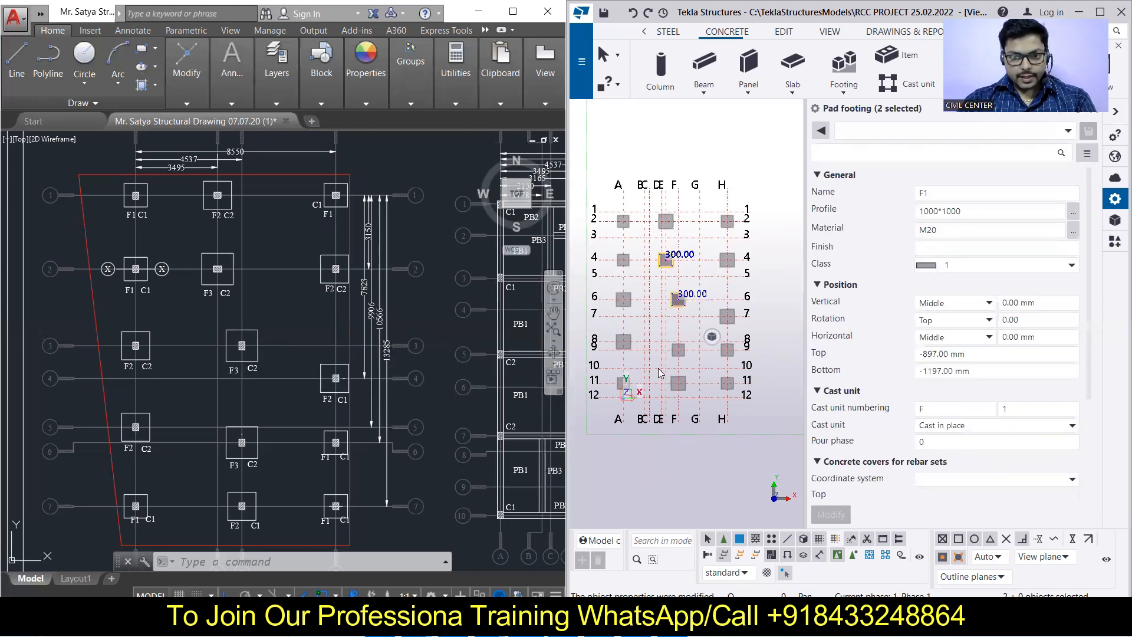
left_click(679, 351, "ctrl")
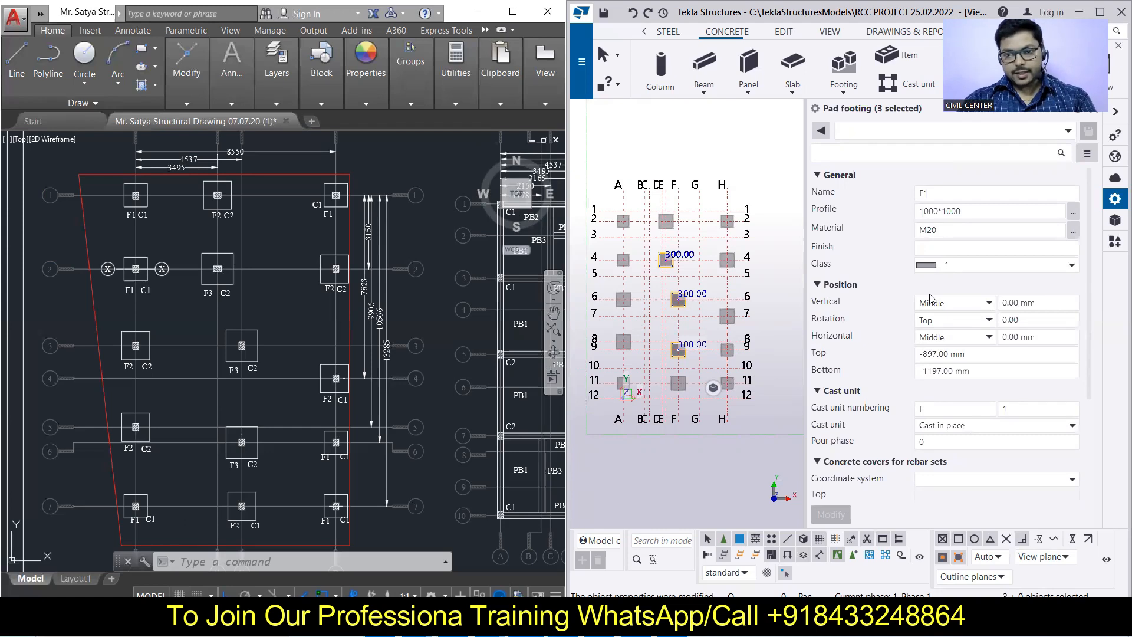
right_click(746, 174)
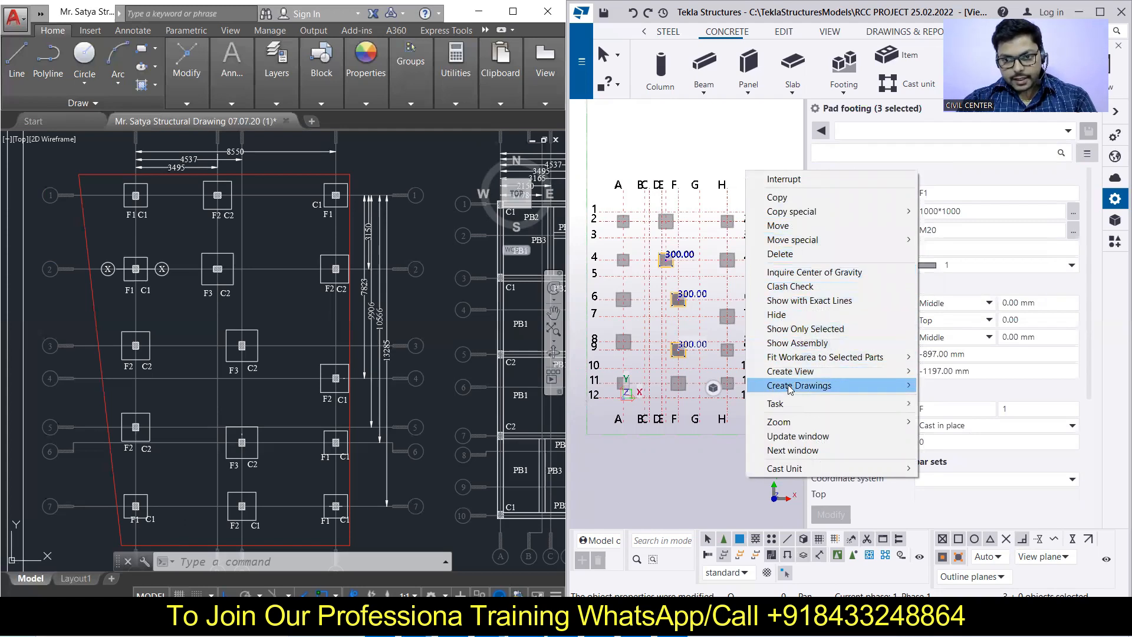
right_click(683, 353)
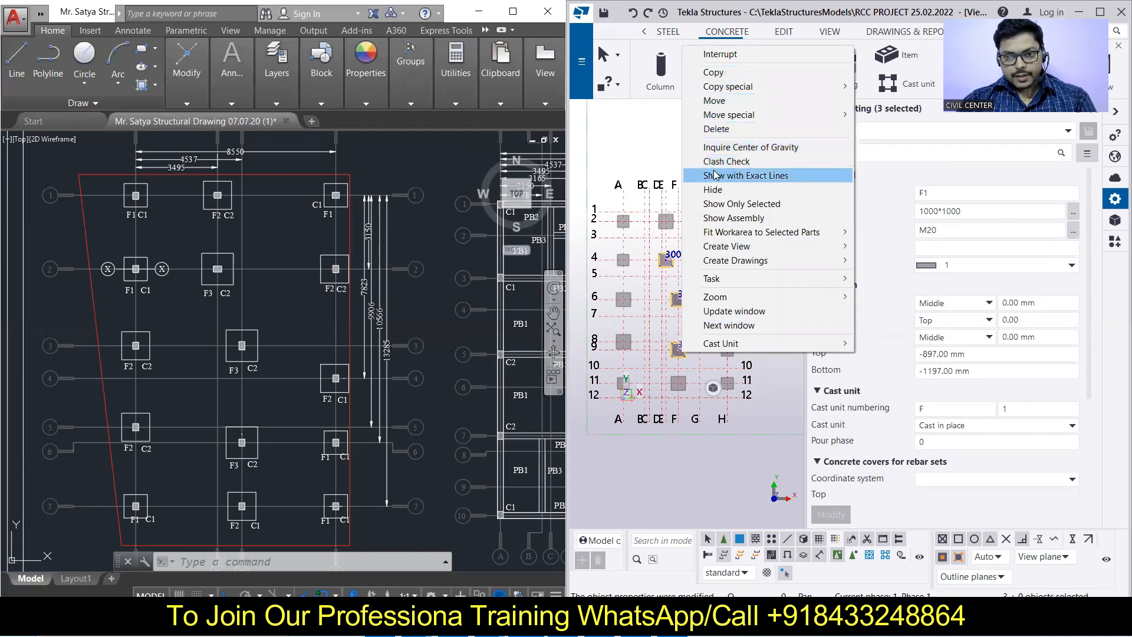
mouse_move(715, 251)
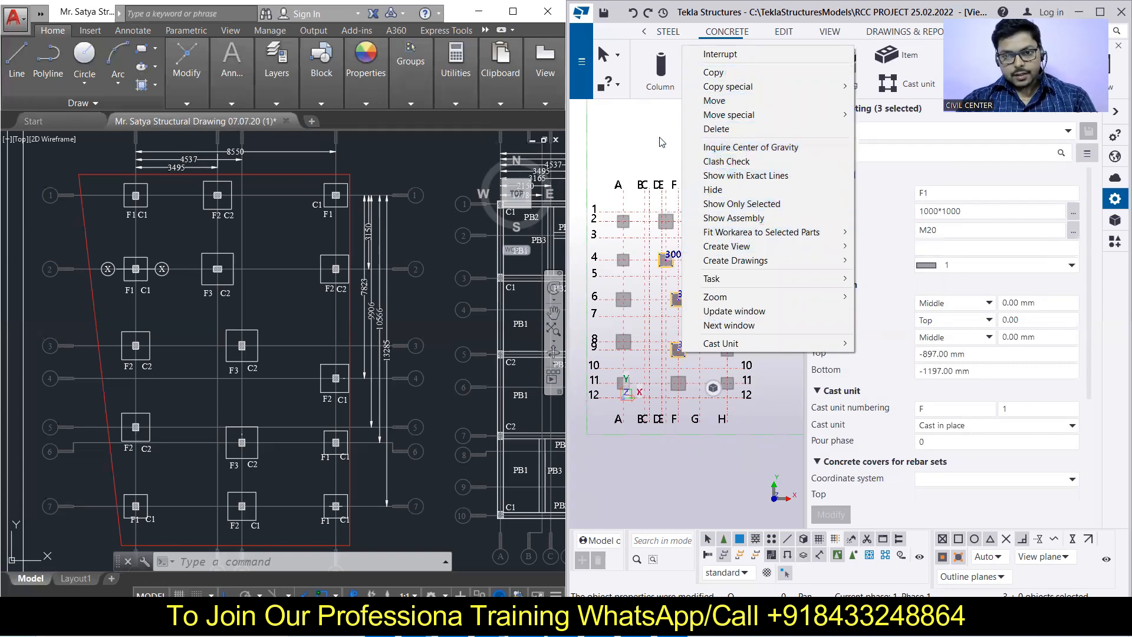
left_click(717, 210)
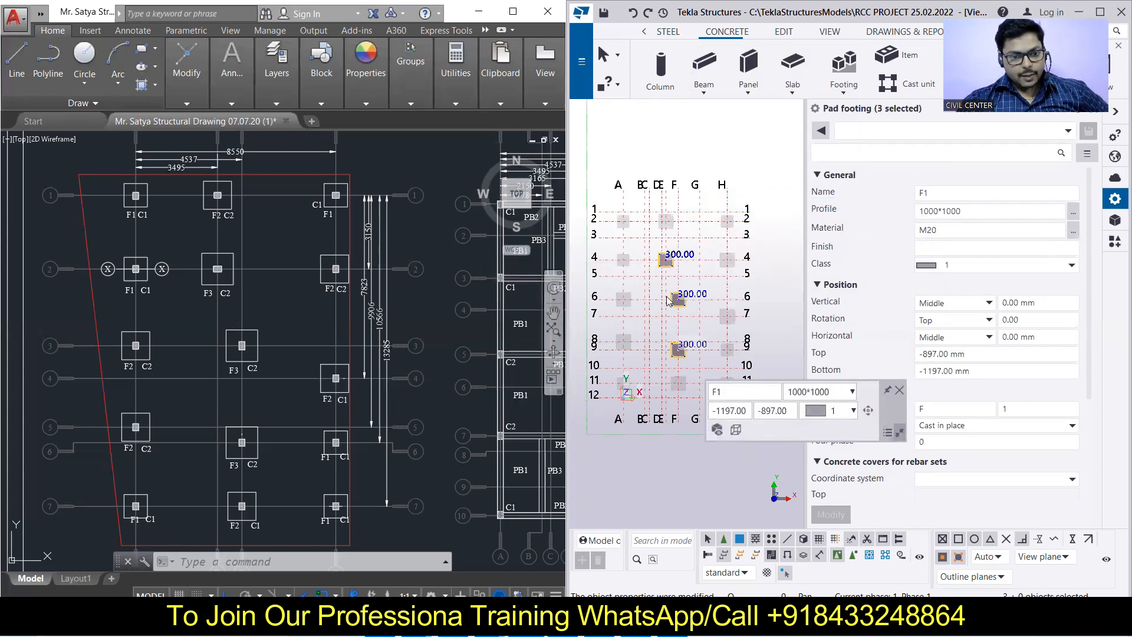
Step: Check the F3 size in the AutoCAD footing schedule and enter 1350*1350 as the three selected footings' profile in Tekla Structures
scroll(269, 256, "down", 5)
scroll(377, 397, "up", 5)
scroll(377, 395, "up", 5)
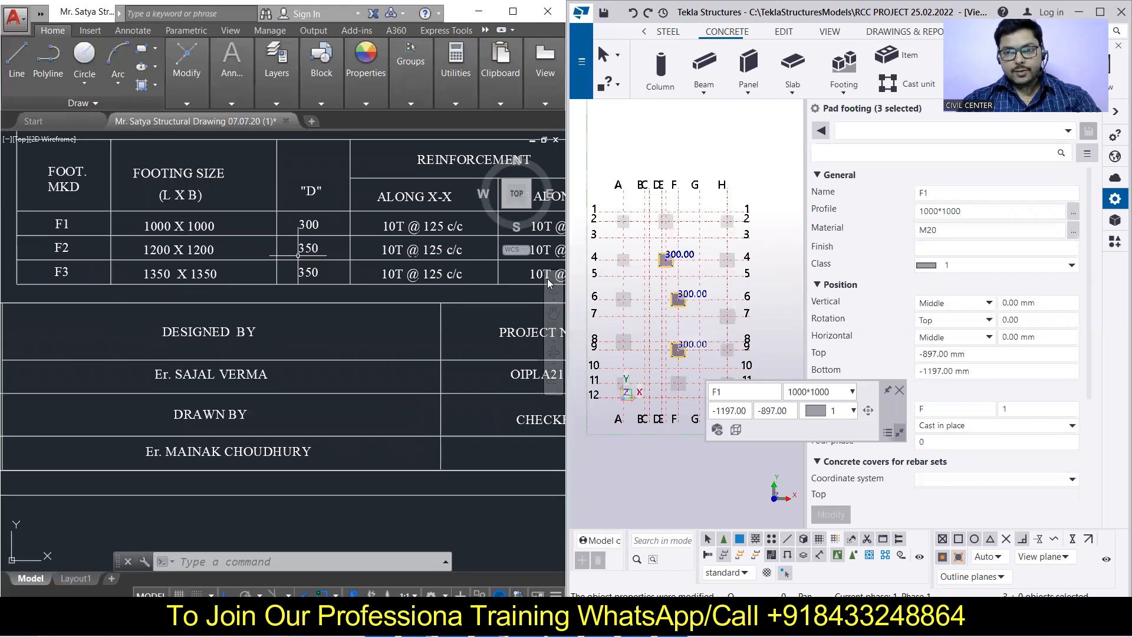
left_click(974, 220)
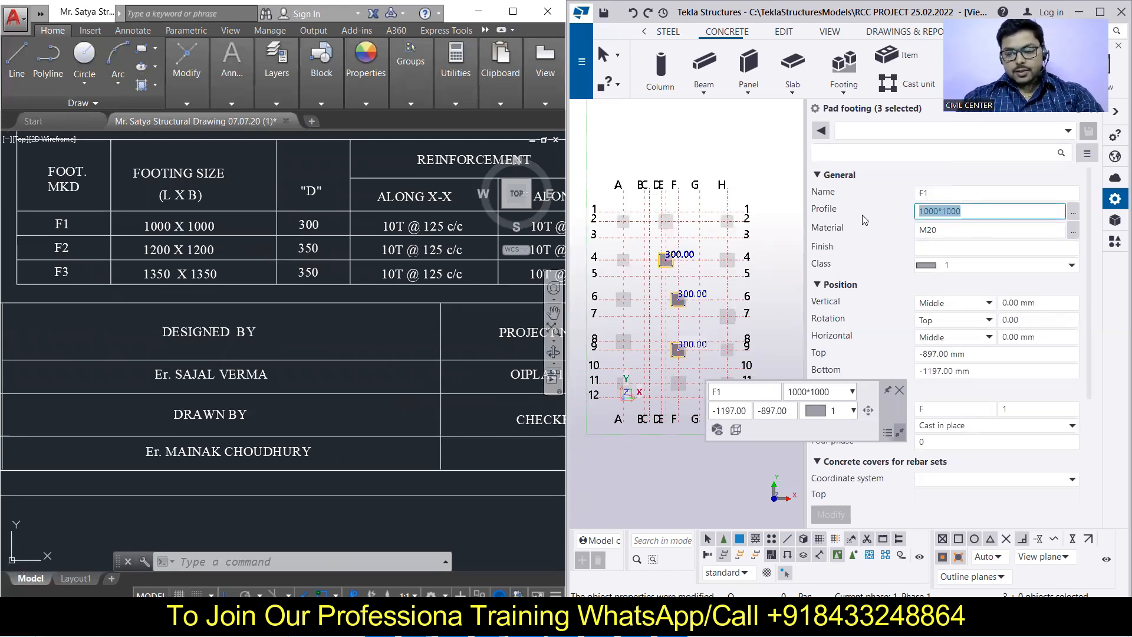
type("1350*135")
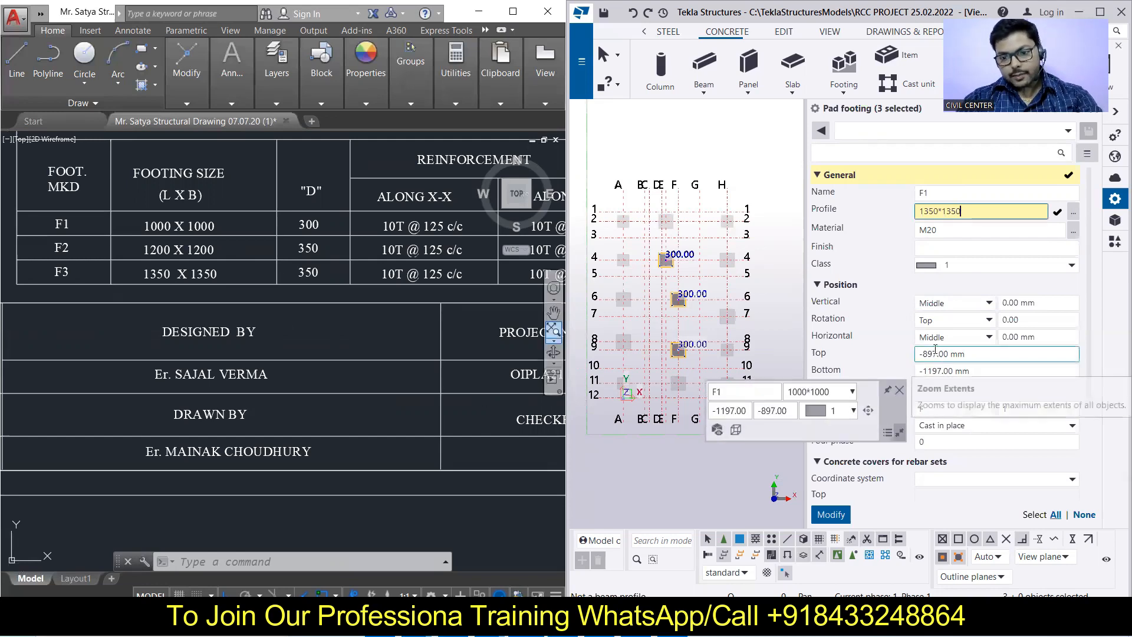
Step: Set the three F3 footings' top level to -847 mm and apply the changes
left_click(956, 354)
key("Left")
key("Left")
key("Left")
key("Left")
key("Left")
key("Left")
key("Left")
key("BackSpace")
type("4")
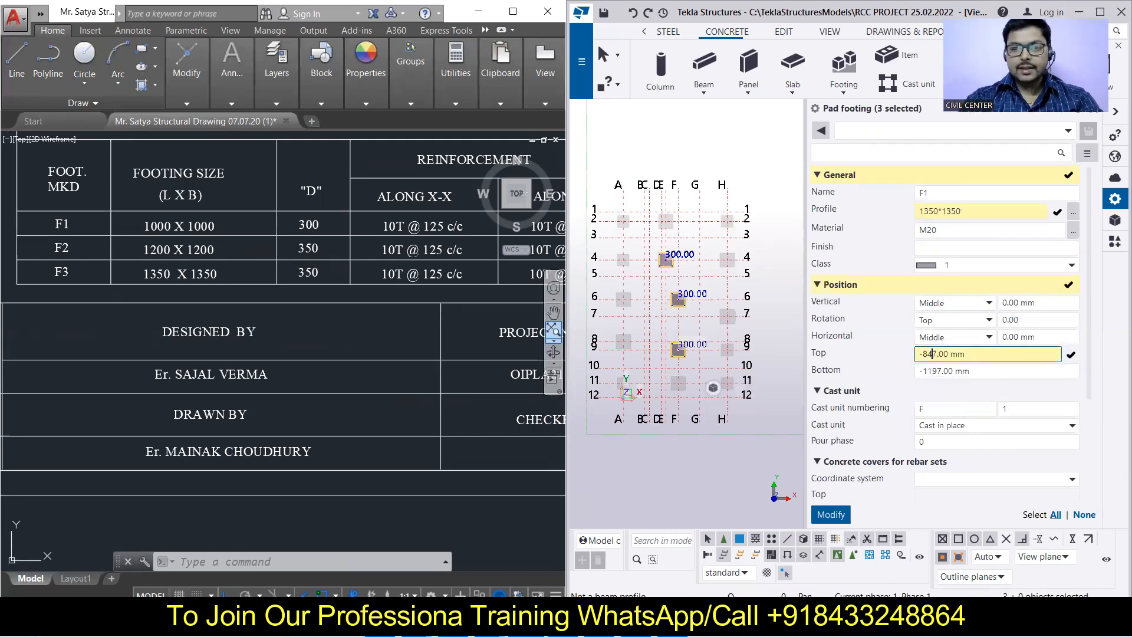
left_click(832, 516)
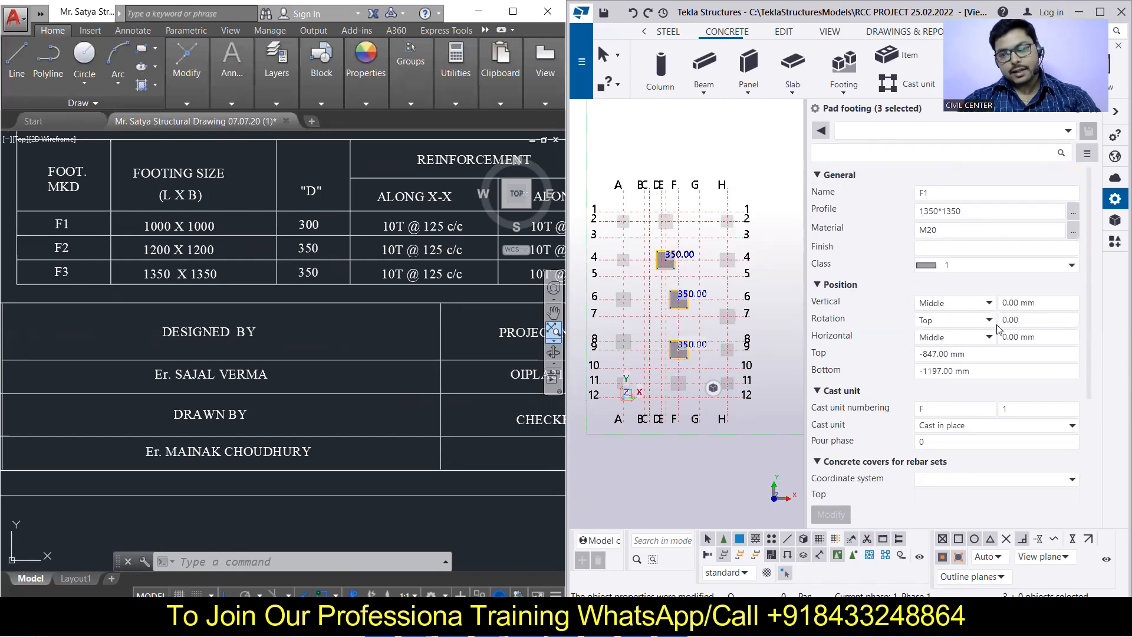
Step: Change the three F3 footings to class 3, apply it and clear the selection
left_click(1014, 266)
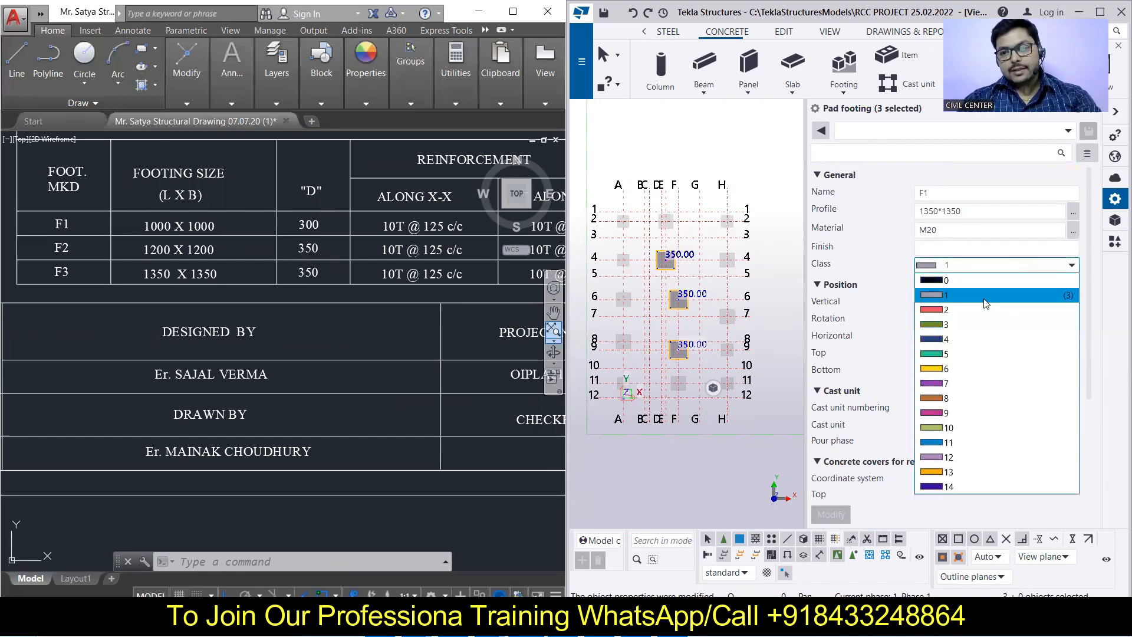
left_click(946, 328)
left_click(830, 514)
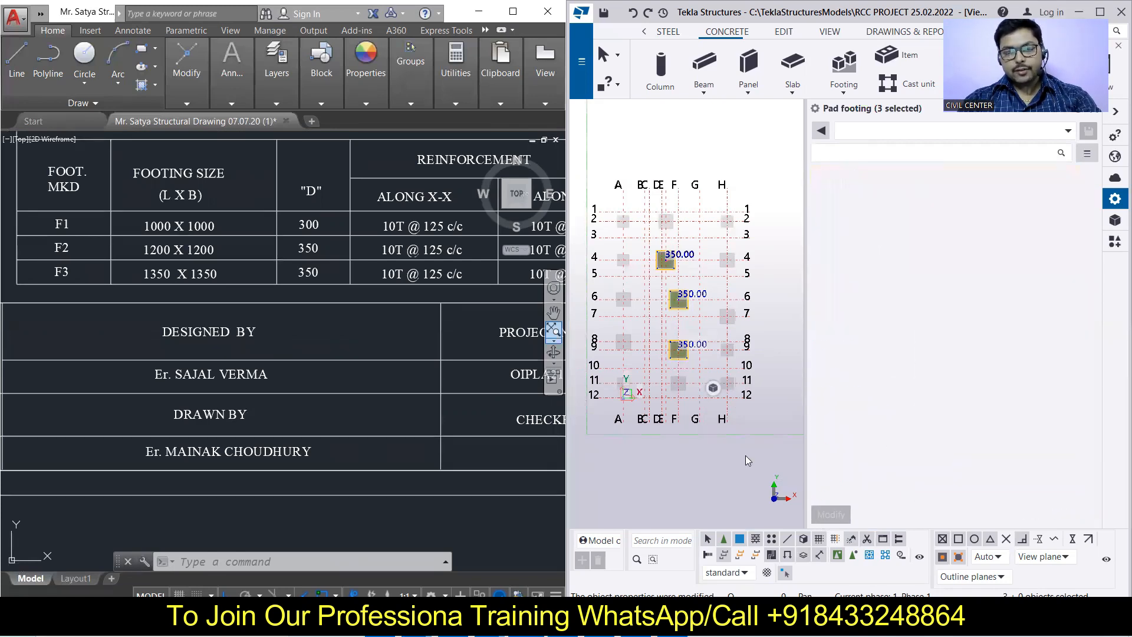
left_click(737, 495)
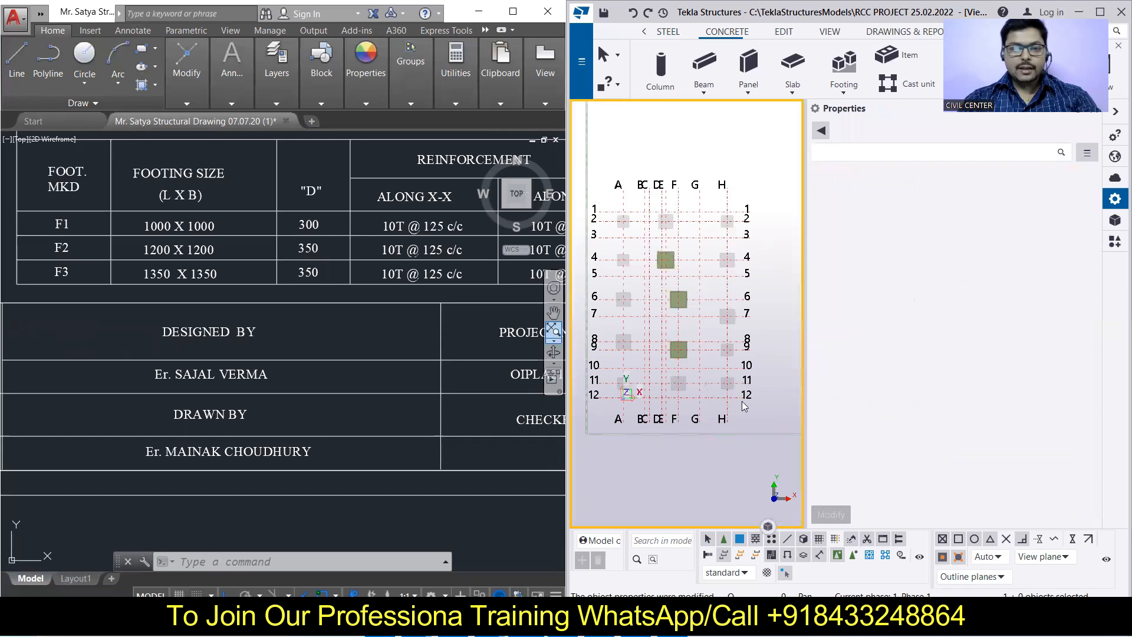
Step: Redraw the view to restore all footings and select the six F2 footings at grids E/2, H/4, A/6, H/7, A/8 and F/11
right_click(741, 152)
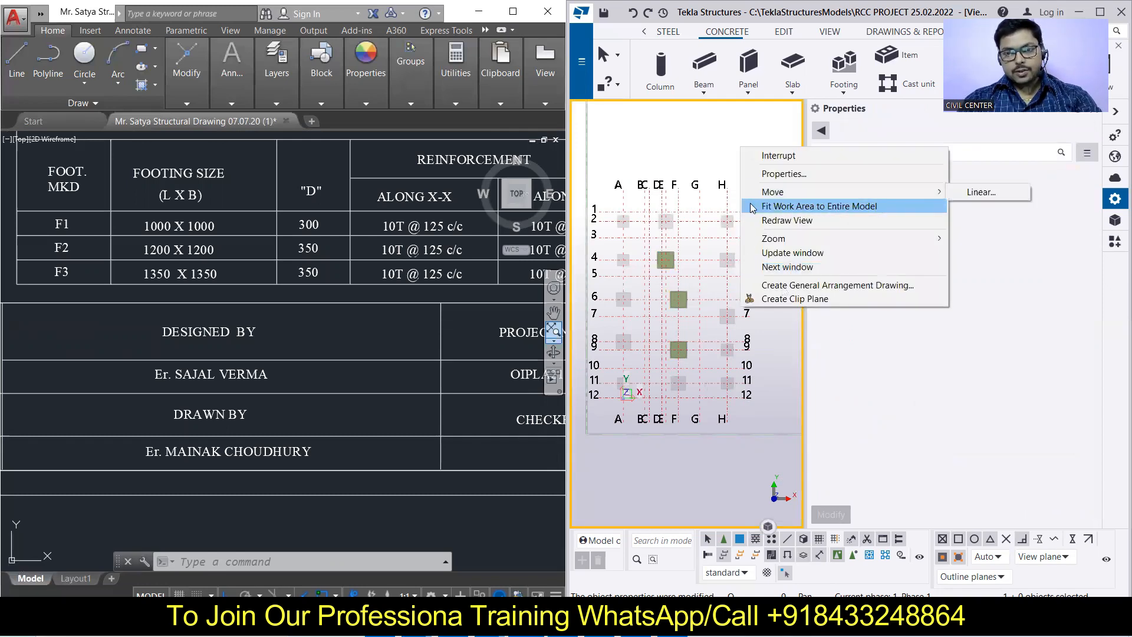
left_click(774, 224)
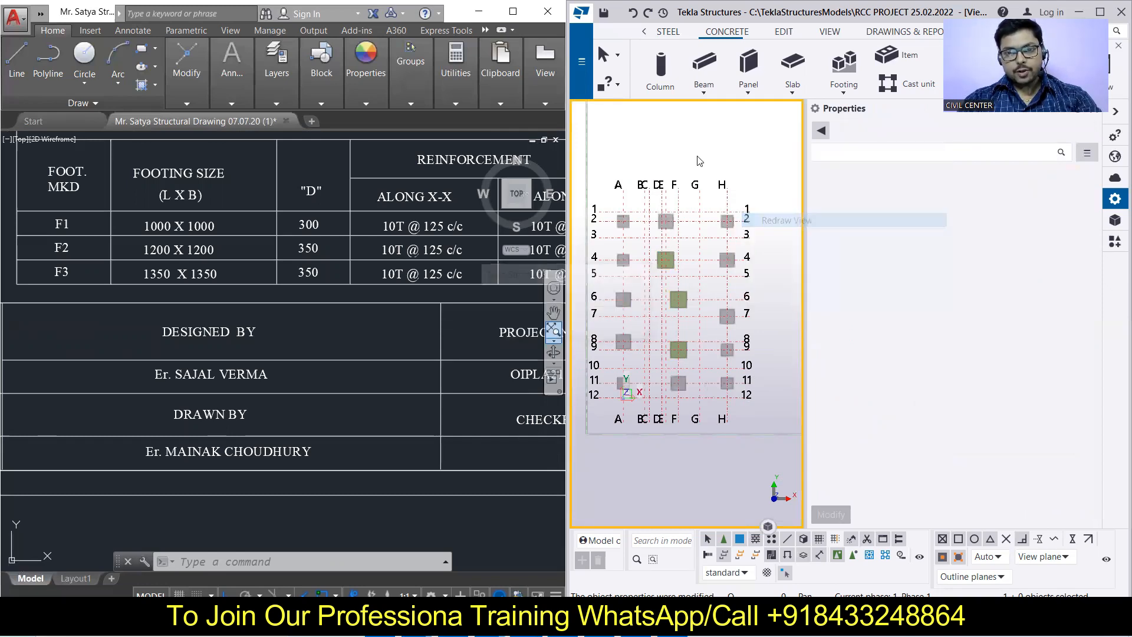
left_click(665, 221)
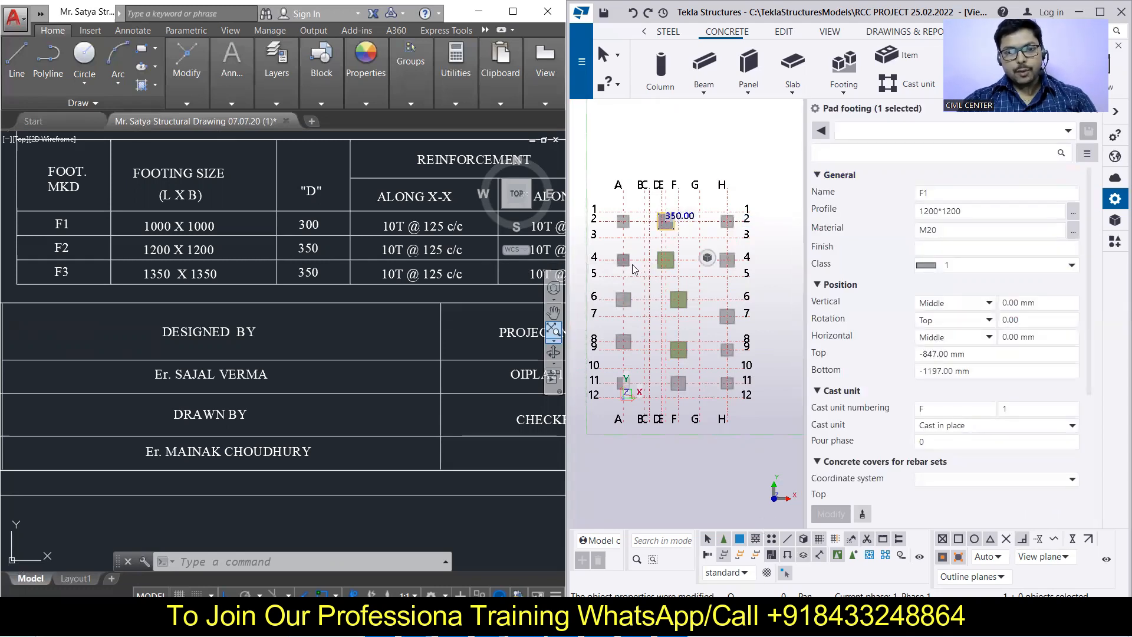
left_click(630, 301, "ctrl")
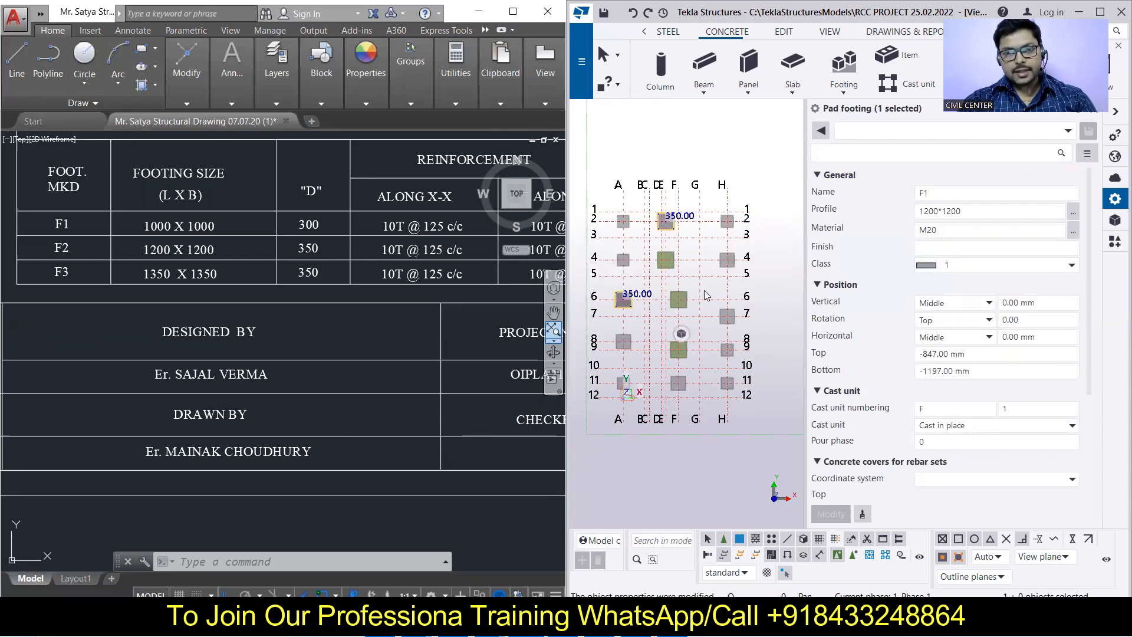
left_click(731, 262, "ctrl")
left_click(729, 318, "ctrl")
left_click(627, 339, "ctrl")
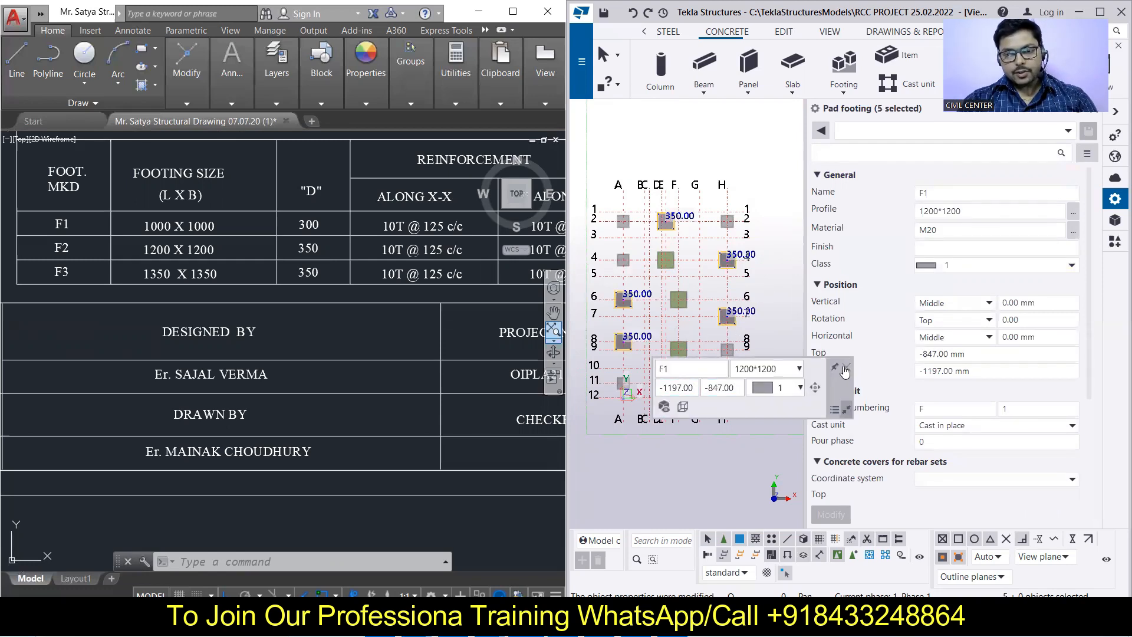
left_click(678, 383, "ctrl")
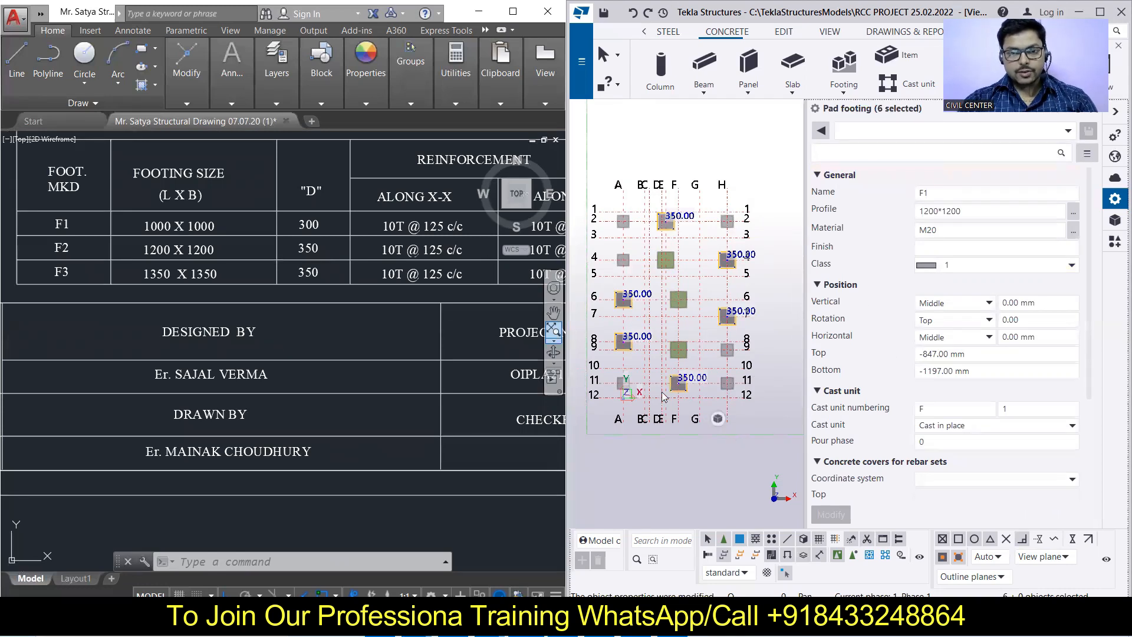
Step: Change the six selected F2 footings to class 2 and apply the modification
left_click(1071, 266)
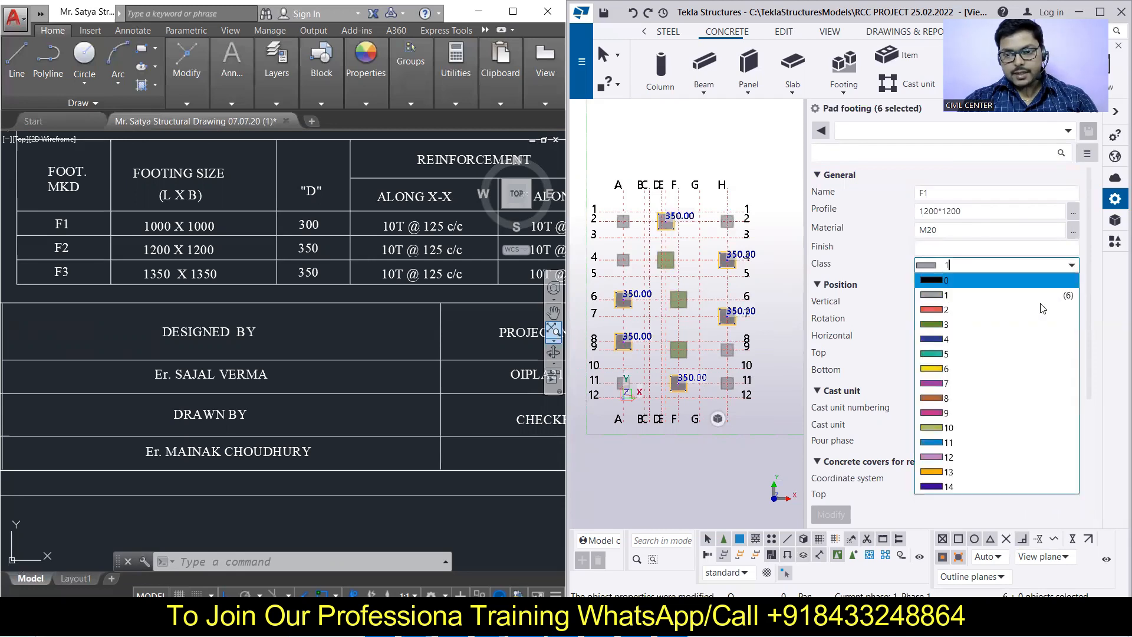
left_click(979, 307)
left_click(831, 514)
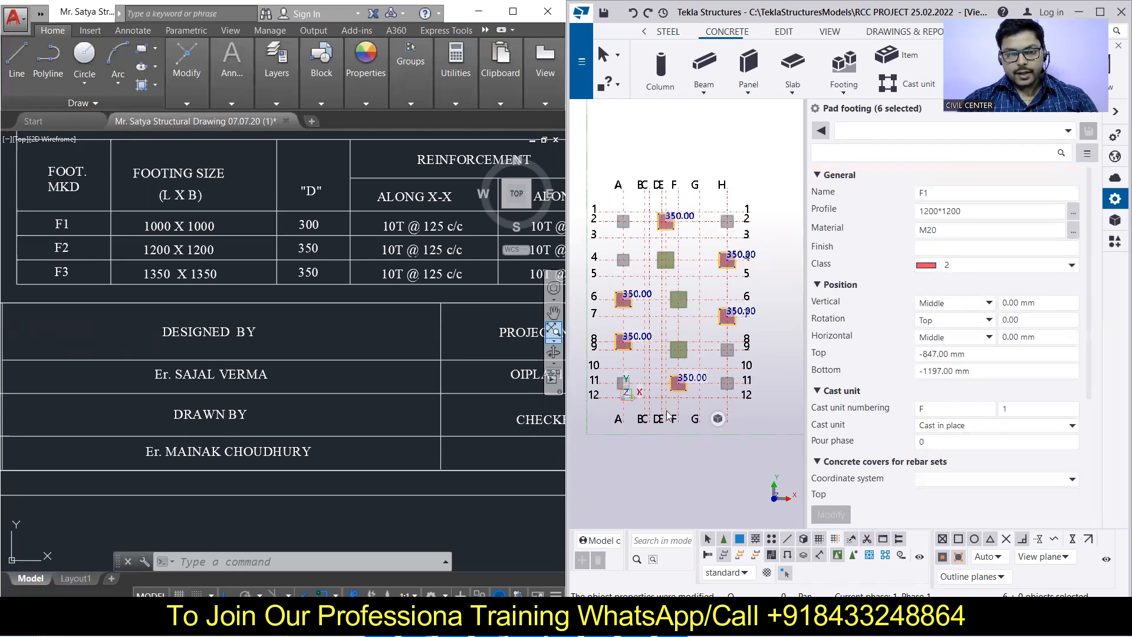
Step: Check the footing marks on the AutoCAD foundation plan against the Tekla Structures model and clear the footing selection
scroll(368, 284, "down", 6)
scroll(290, 189, "up", 6)
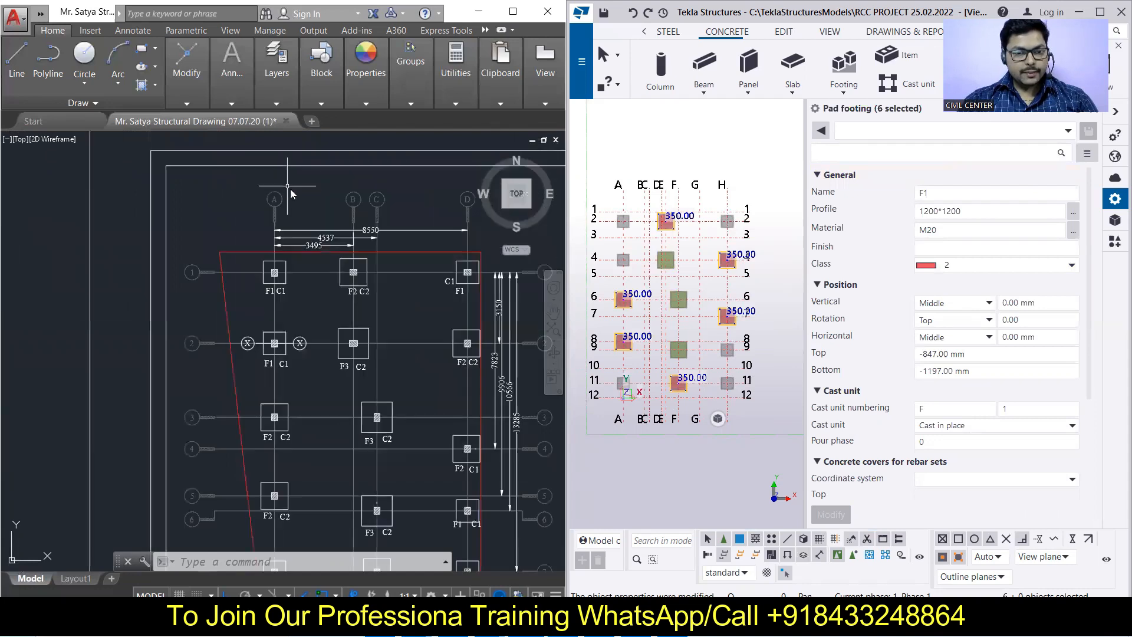
middle_click_drag(406, 304, 336, 220)
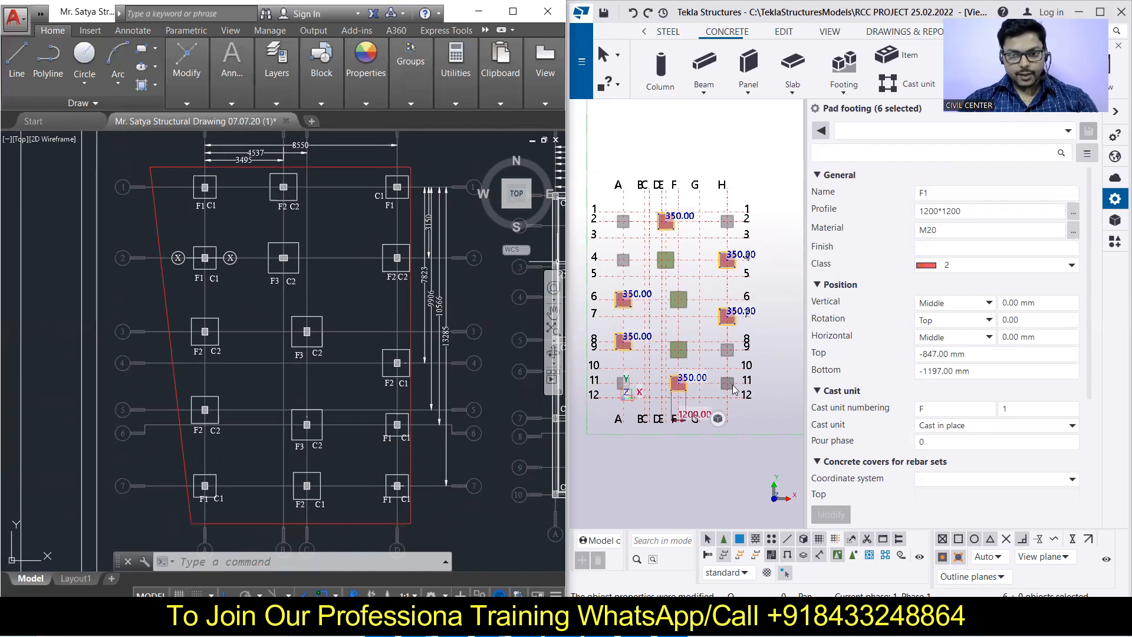
left_click(737, 236)
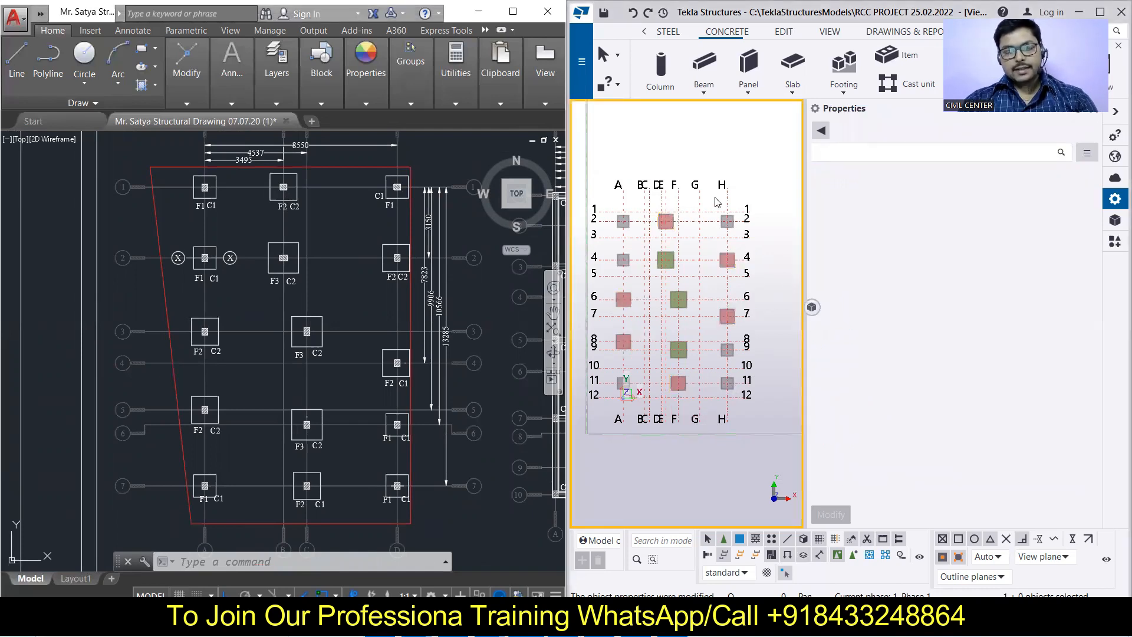
scroll(719, 196, "down", 2)
scroll(719, 195, "up", 1)
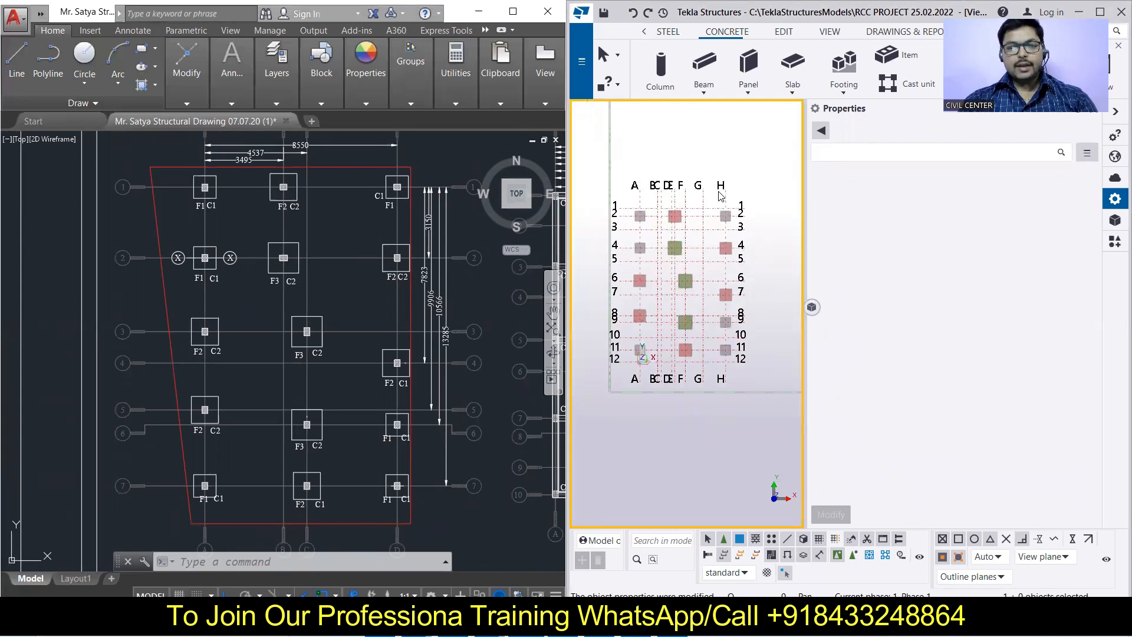